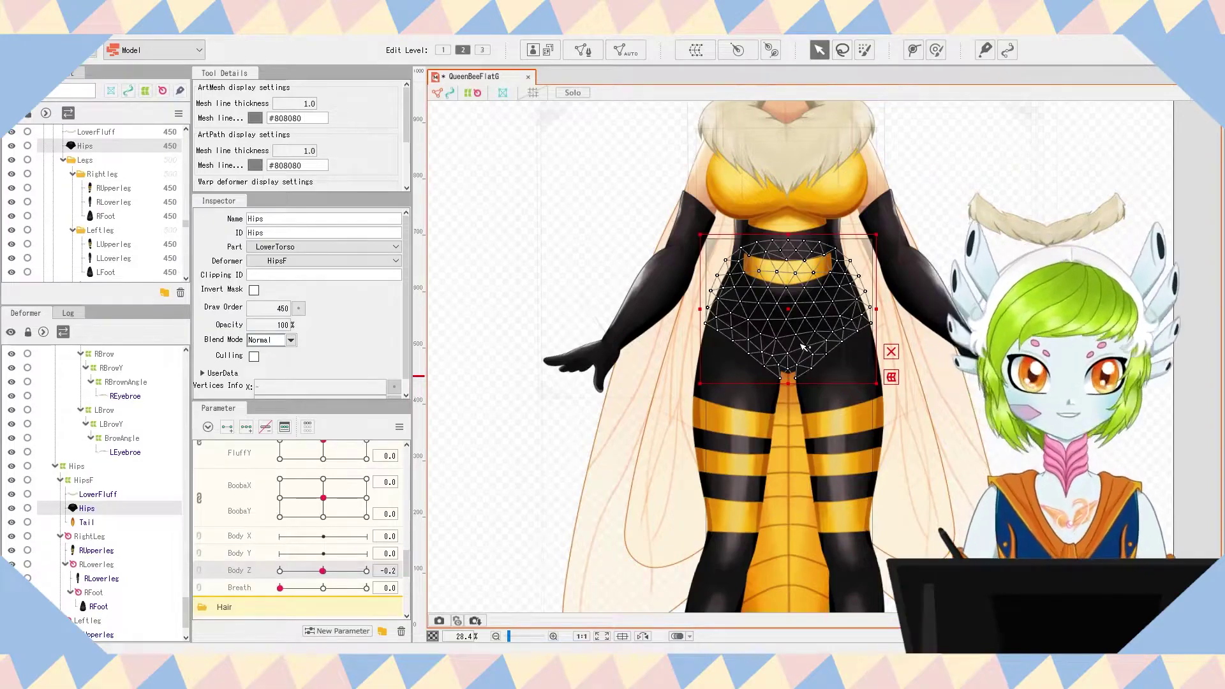
Step: In the Hips mesh, clear the vertices under the right thigh and paste the right upper leg's mesh in their place
double_click(809, 348)
scroll(810, 351, "up", 2)
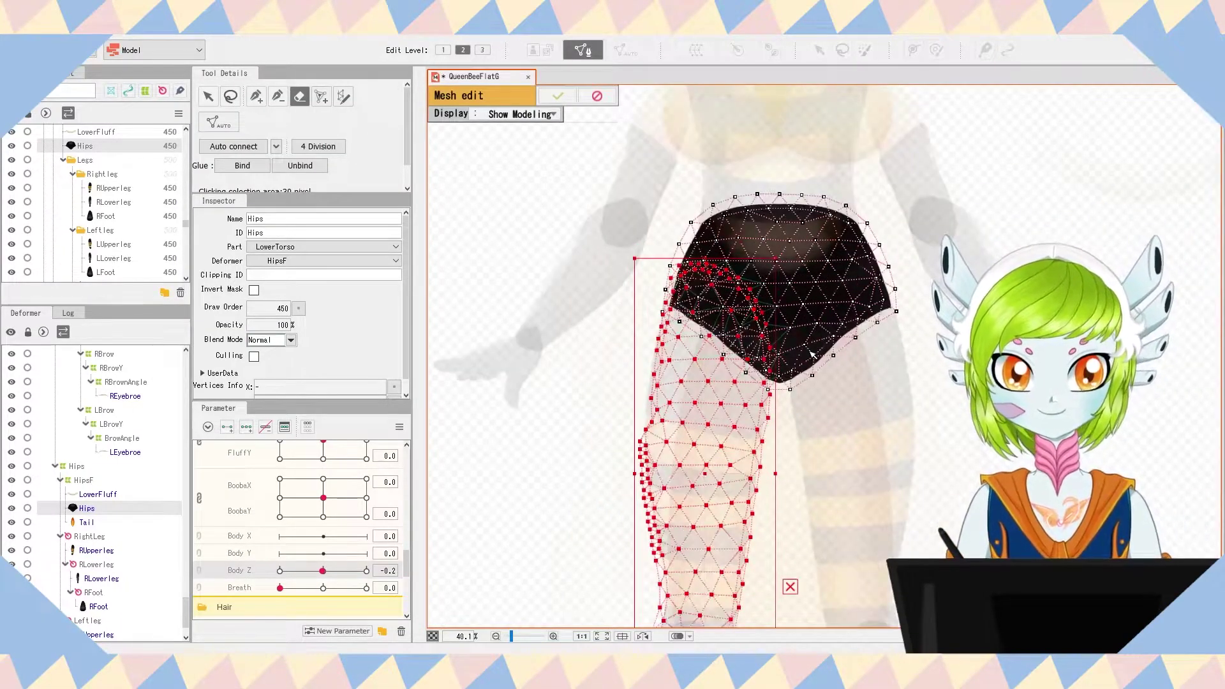
scroll(809, 359, "up", 2)
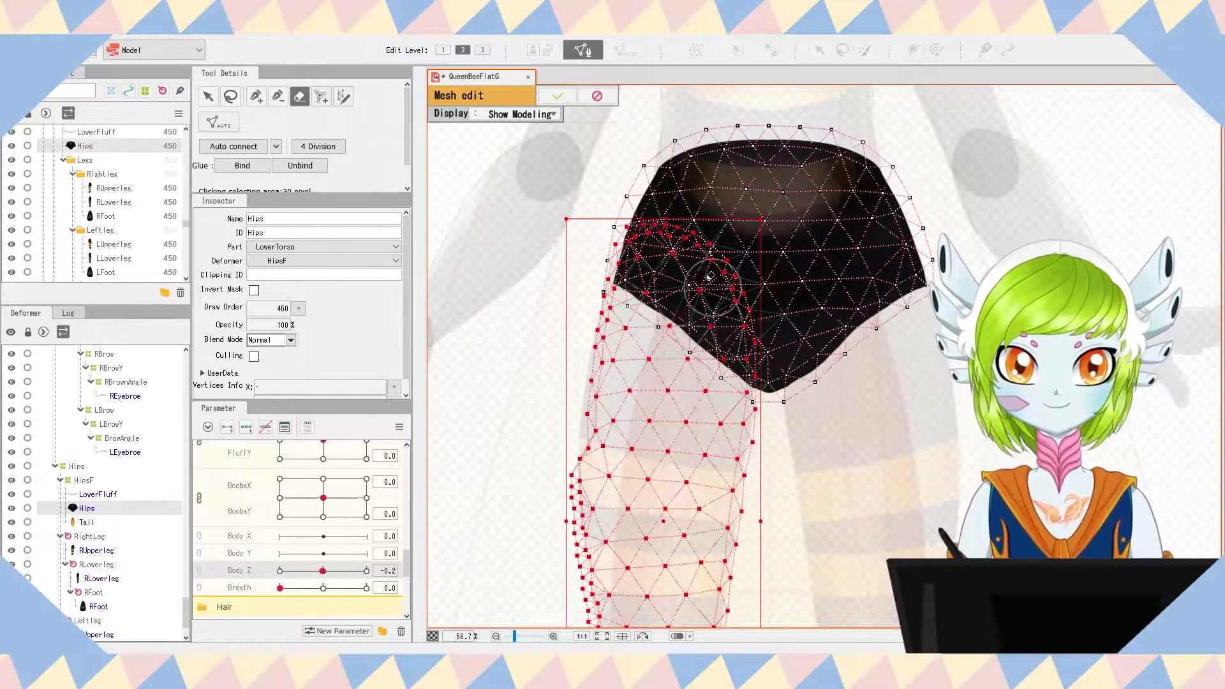
scroll(713, 281, "up", 2)
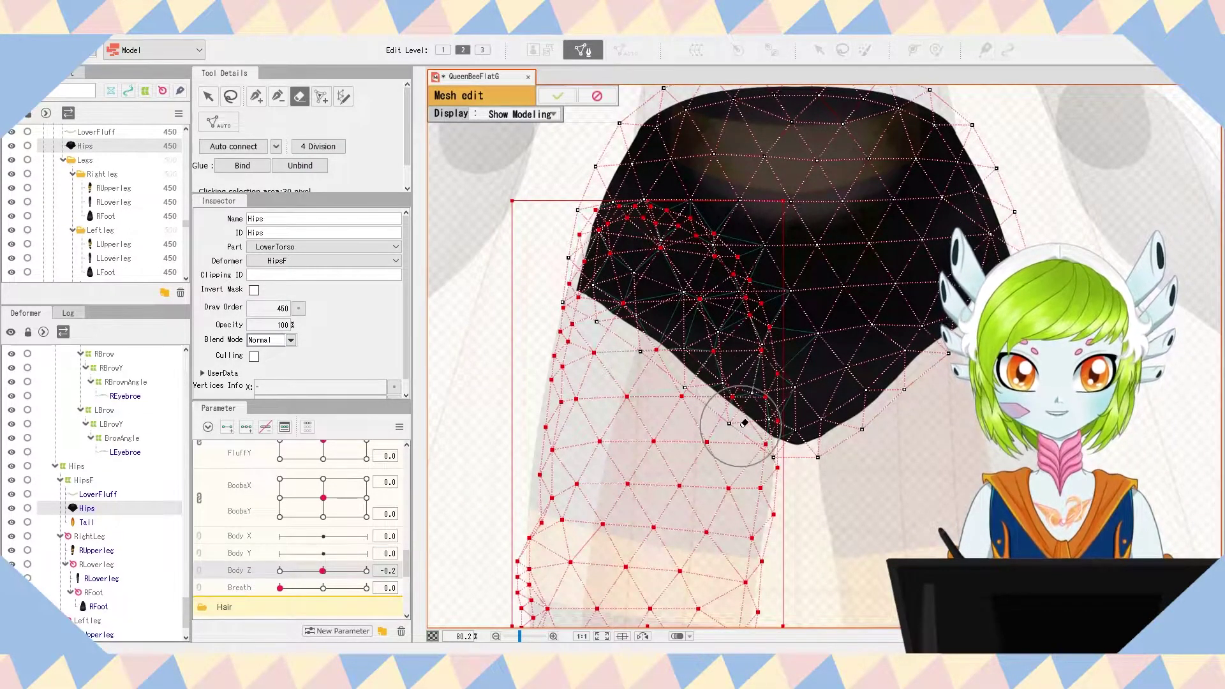
key("ctrl+z")
mouse_move(700, 271)
left_mouse_down()
mouse_move(581, 267)
mouse_move(572, 250)
mouse_move(633, 255)
mouse_move(683, 290)
mouse_move(737, 378)
mouse_move(753, 429)
mouse_move(743, 433)
mouse_move(629, 321)
mouse_move(535, 272)
mouse_move(667, 279)
mouse_move(702, 307)
mouse_move(695, 271)
mouse_move(666, 237)
mouse_move(590, 226)
mouse_move(638, 303)
mouse_move(592, 299)
mouse_move(589, 283)
mouse_move(624, 331)
mouse_move(711, 388)
mouse_move(615, 337)
mouse_move(688, 375)
mouse_move(657, 617)
mouse_move(651, 463)
mouse_move(551, 390)
mouse_move(606, 582)
mouse_move(625, 377)
mouse_move(591, 432)
mouse_move(584, 581)
mouse_move(628, 585)
mouse_move(655, 640)
mouse_move(613, 579)
left_mouse_up()
scroll(635, 305, "down", 5)
key("ctrl+v")
scroll(622, 404, "up", 2)
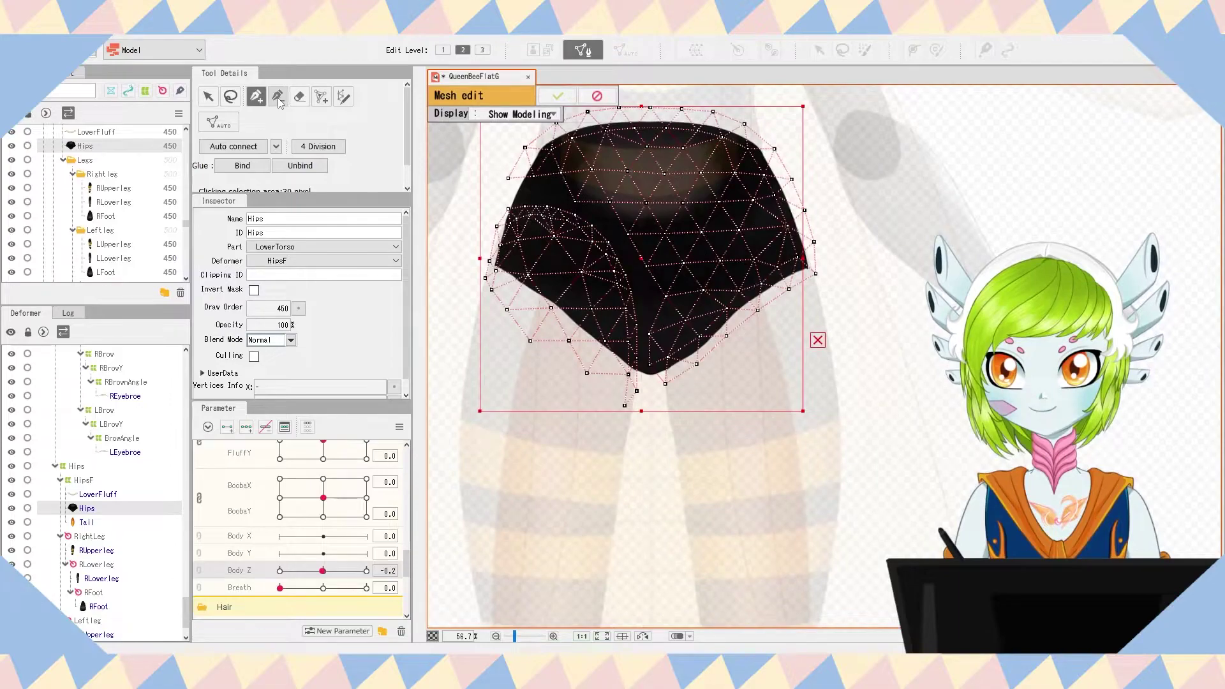
Step: Join the pasted thigh vertices to the Hips mesh with Auto connect and apply the mesh edit
left_click(278, 98)
left_click(257, 100)
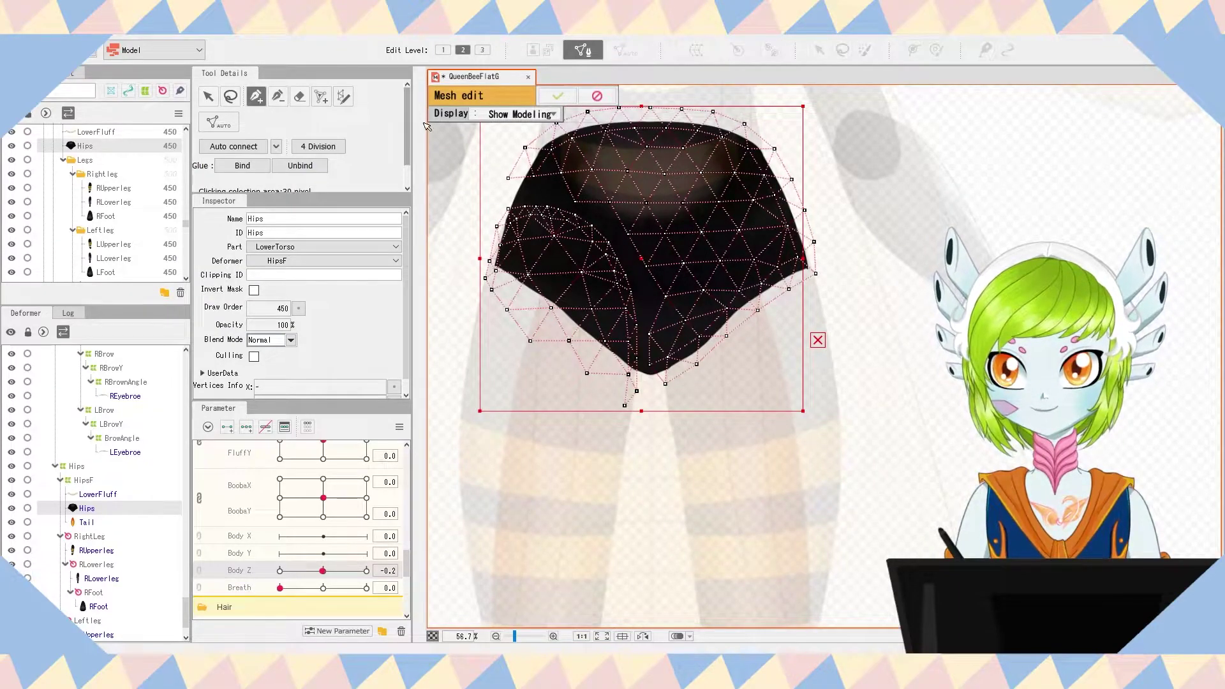
scroll(486, 155, "up", 1)
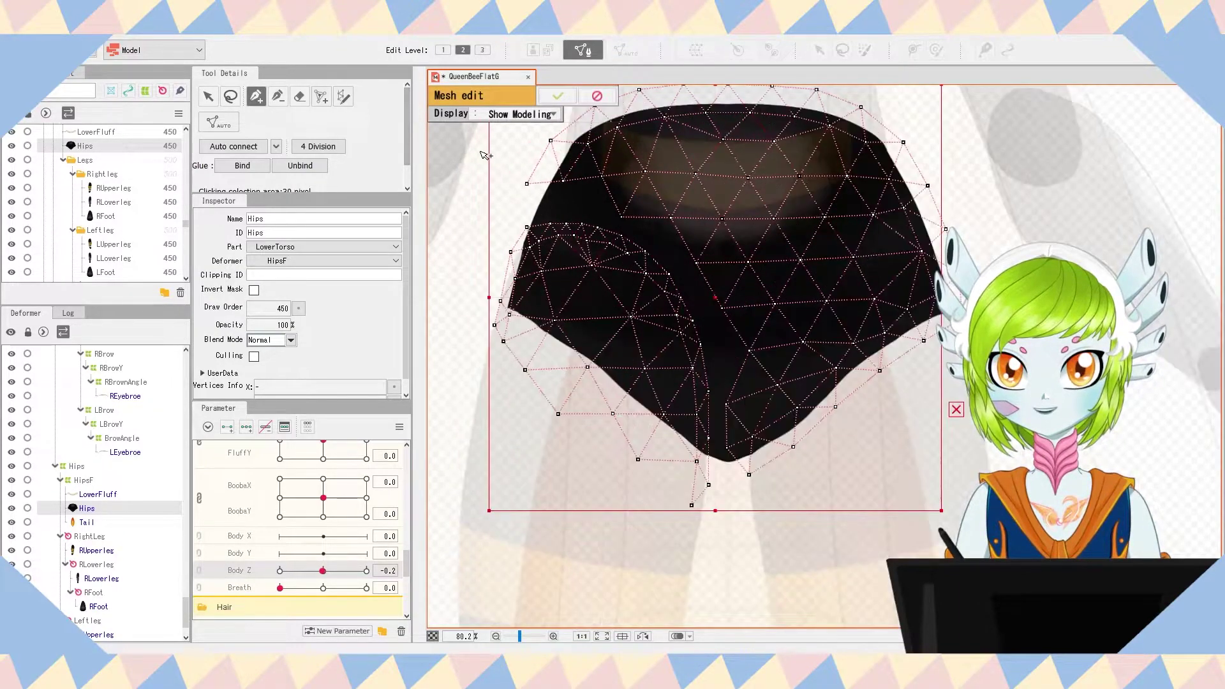
left_click(530, 197)
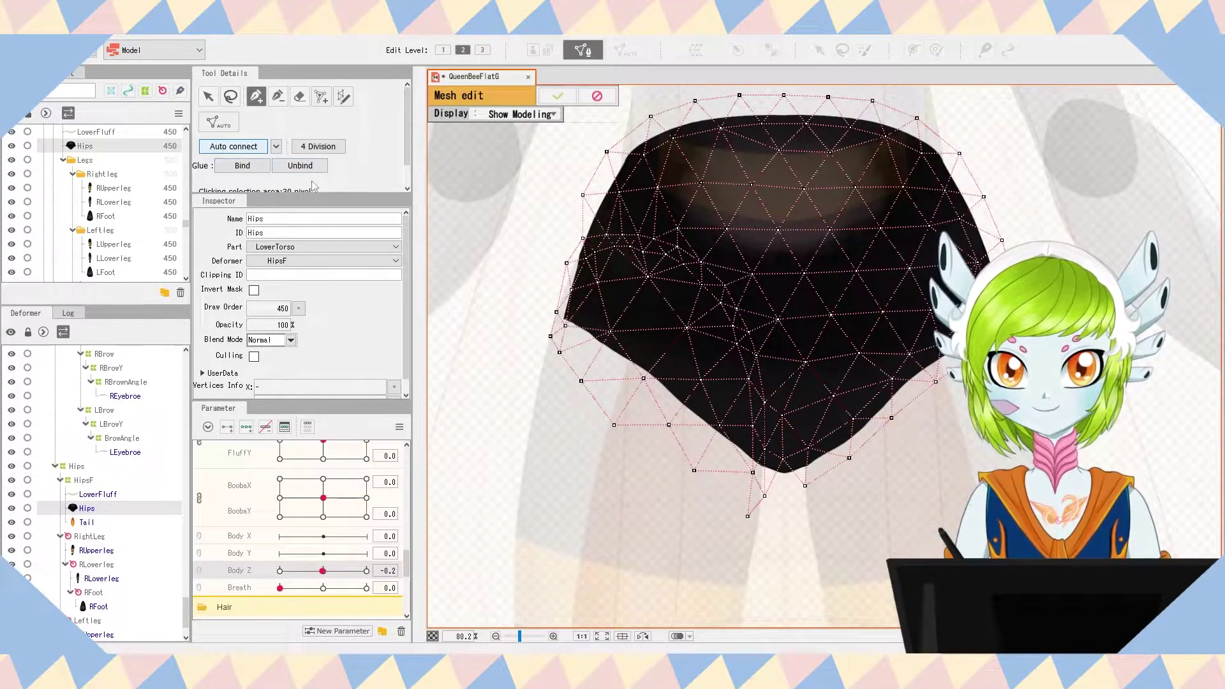
scroll(753, 261, "down", 1)
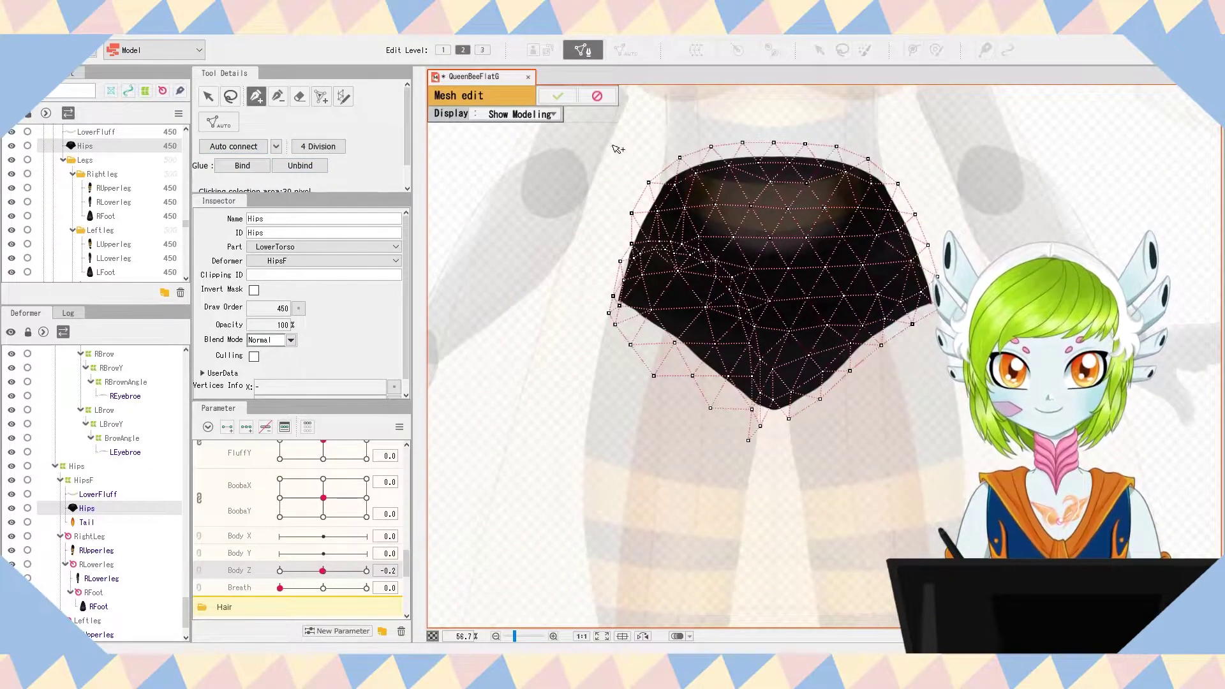
left_click(557, 96)
Step: Edit the RUpperleg and Hips meshes together and bind their overlapping vertices around the thigh joint with Glue
left_click(734, 335)
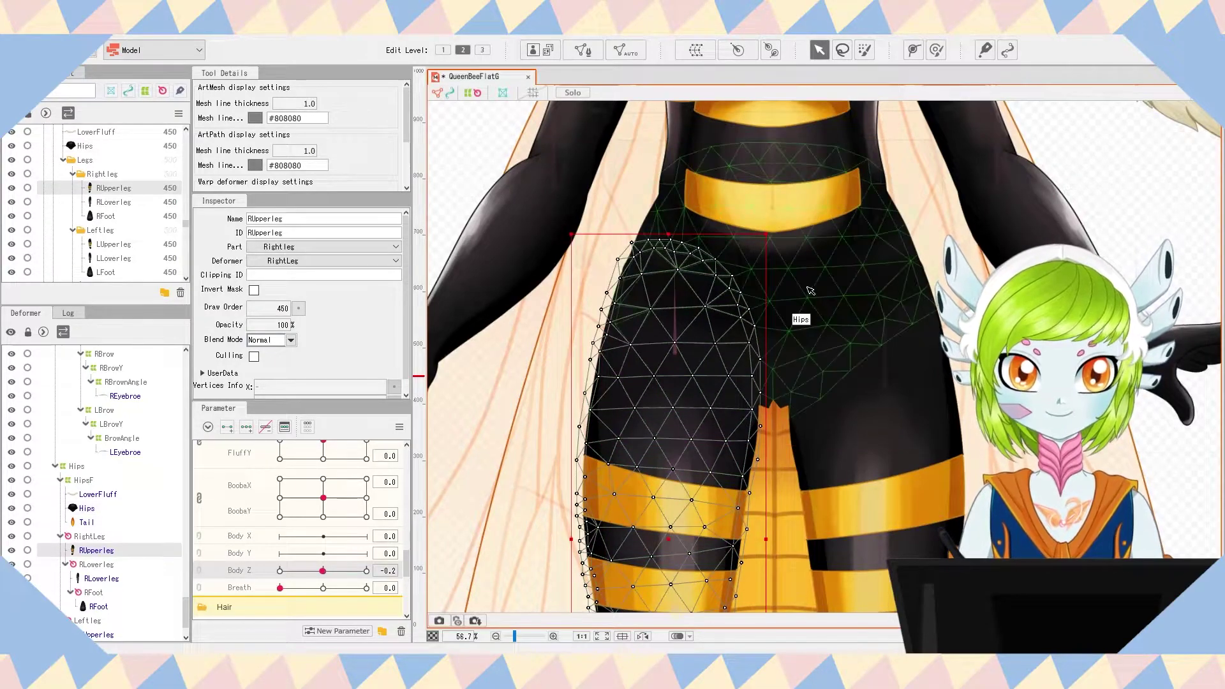
left_click(810, 289, "shift")
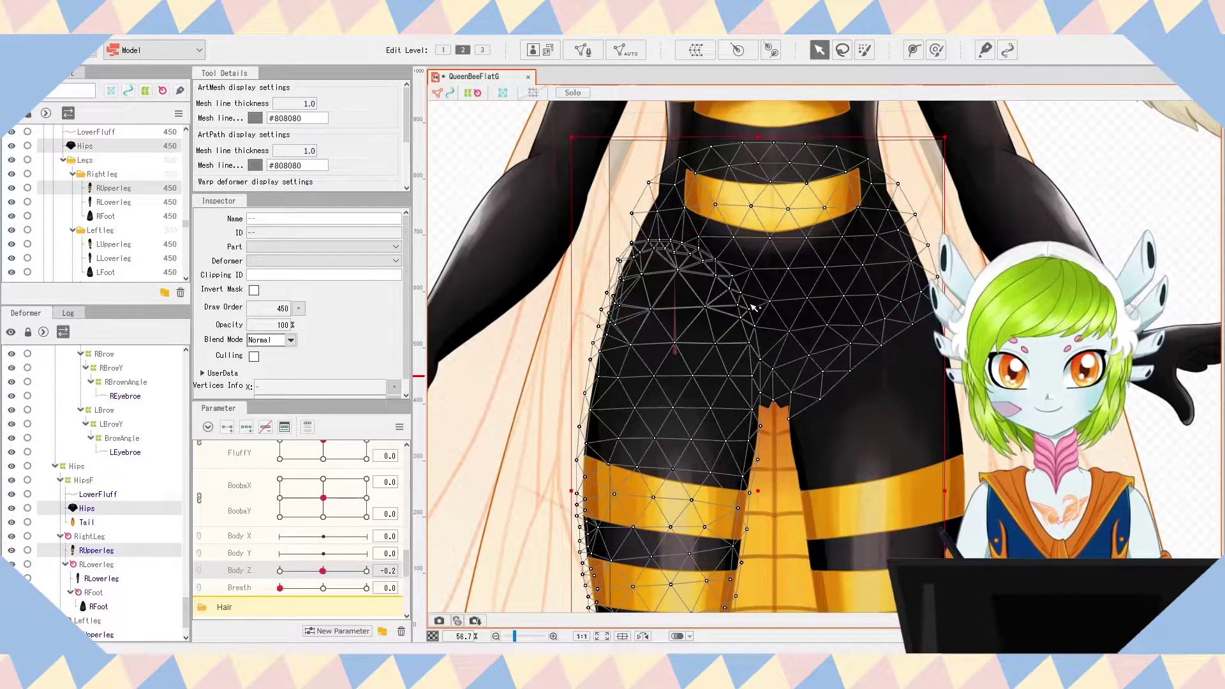
double_click(755, 309)
scroll(613, 236, "up", 1)
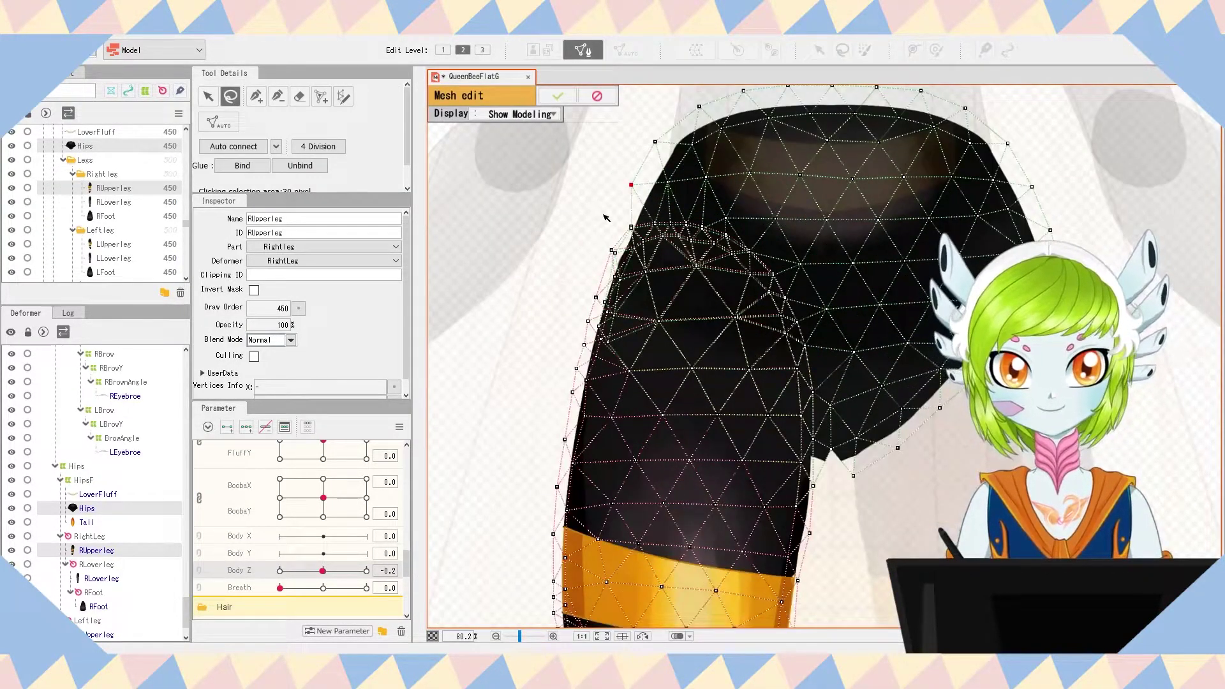
left_click_drag(586, 335, 633, 375)
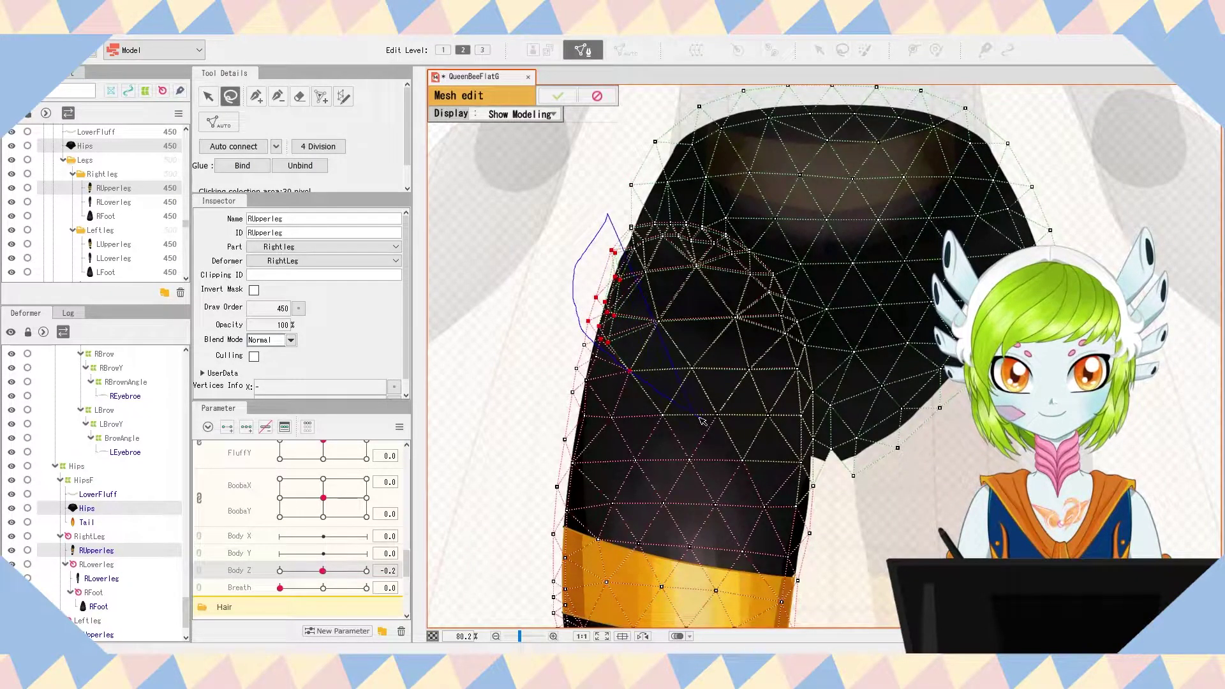
mouse_move(743, 458)
left_mouse_down()
mouse_move(565, 259)
mouse_move(586, 331)
mouse_move(640, 383)
mouse_move(768, 463)
mouse_move(810, 472)
left_mouse_up()
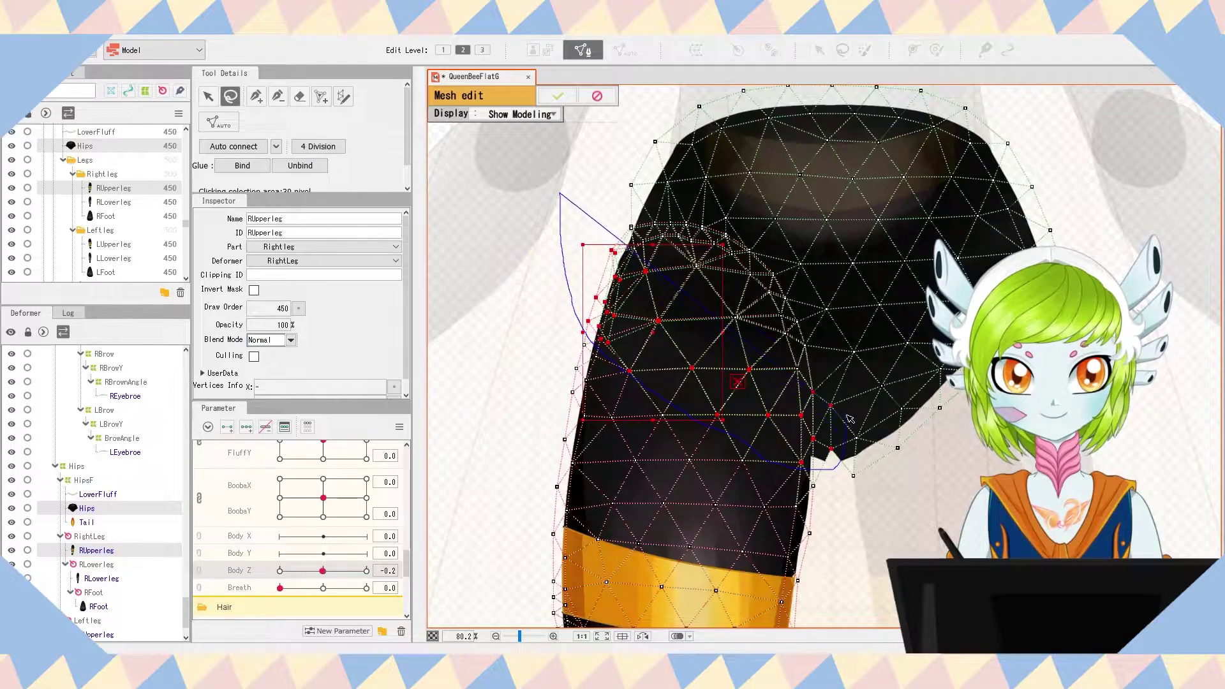
mouse_move(788, 245)
left_mouse_down()
mouse_move(725, 190)
mouse_move(675, 177)
left_mouse_up()
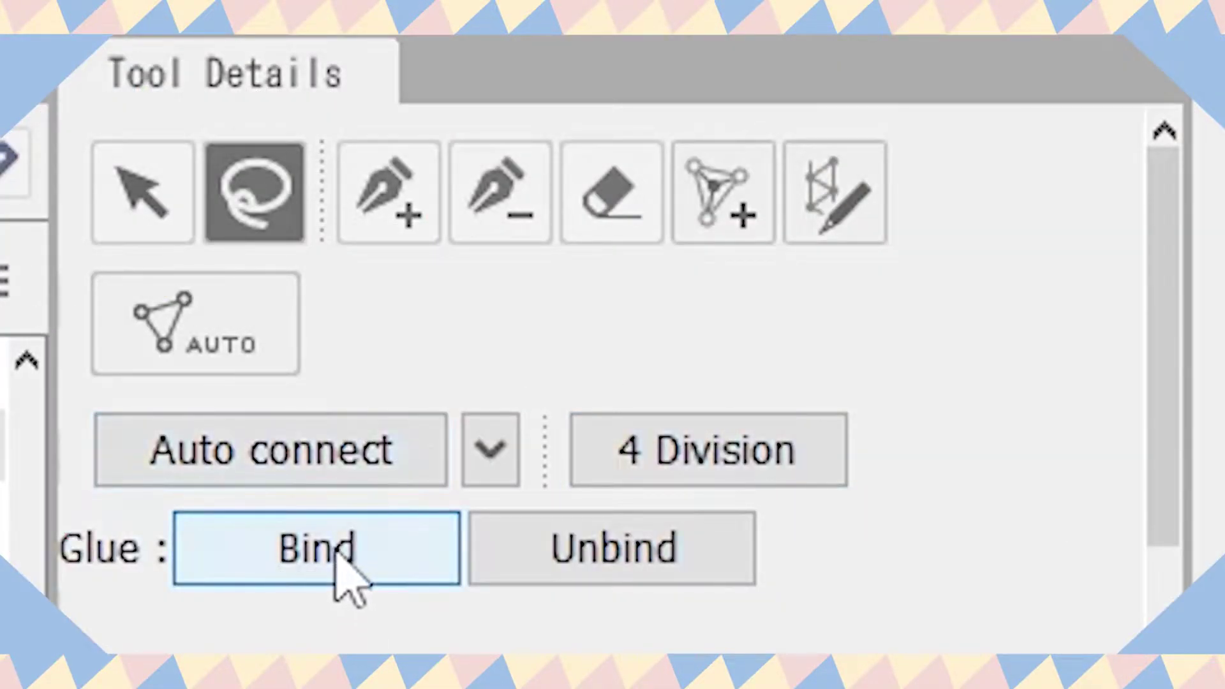
left_click(247, 166)
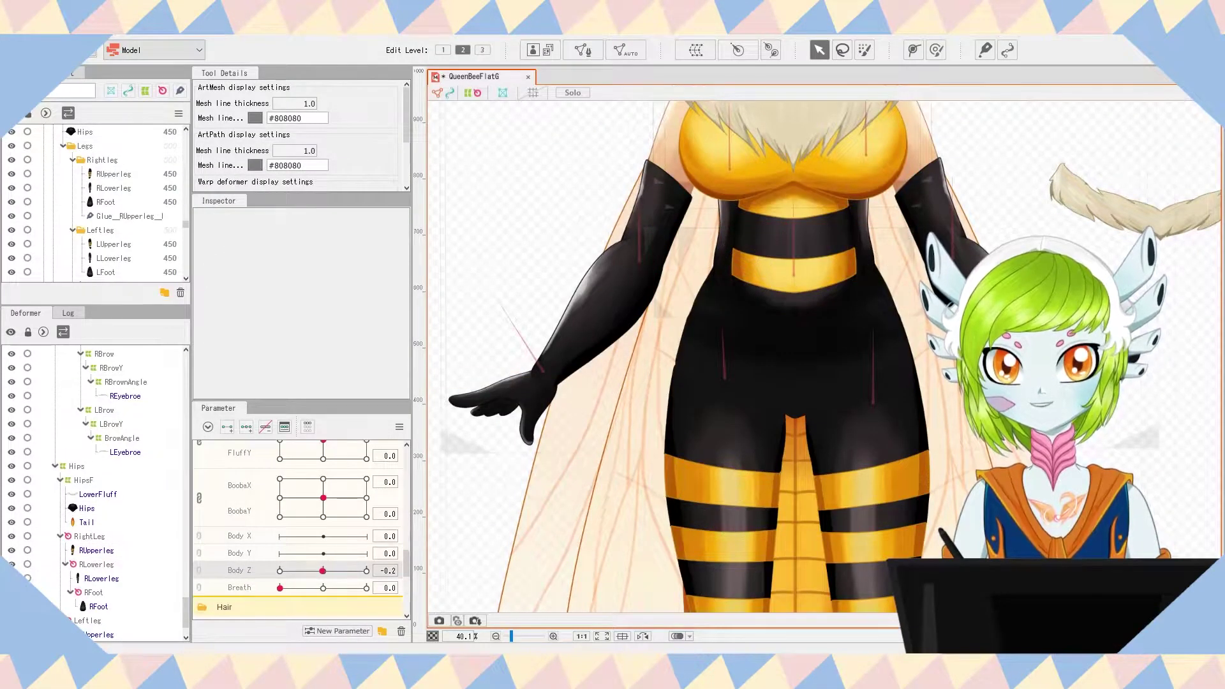
Step: Rotate the RightLeg deformer outward to about 38 degrees to test the glued hip joint
left_click(720, 373)
left_click(724, 338)
left_click_drag(725, 324, 753, 338)
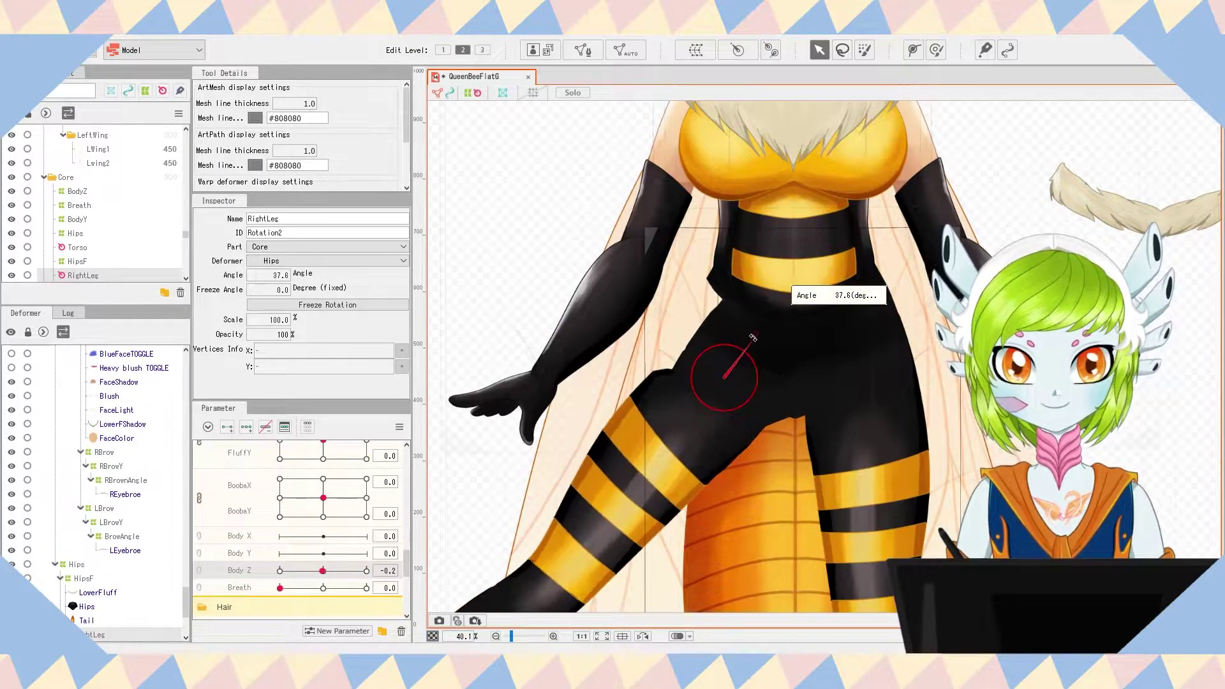
scroll(752, 345, "down", 3)
scroll(732, 386, "up", 2)
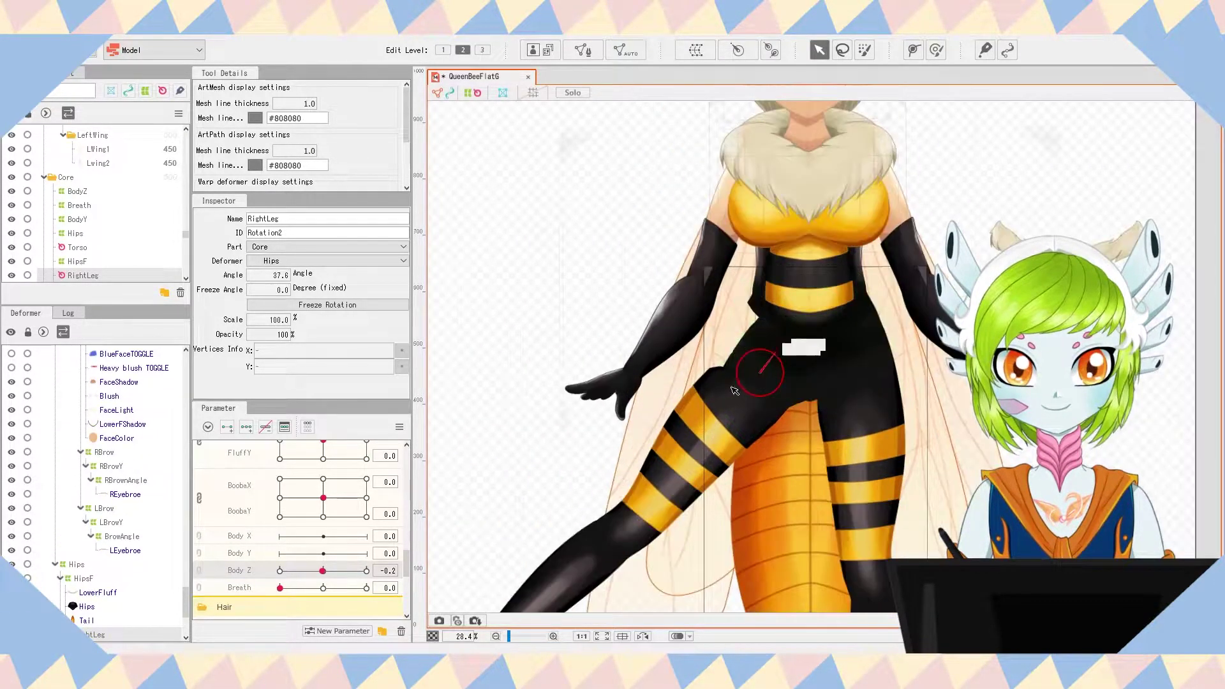
scroll(743, 358, "up", 2)
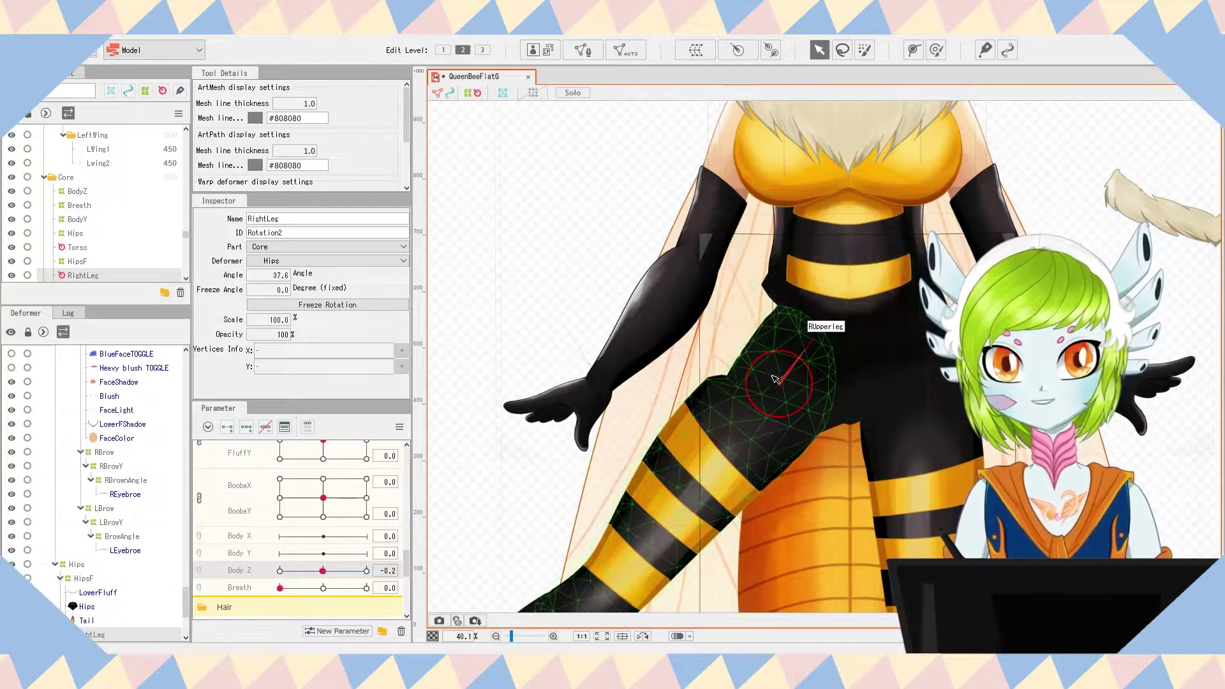
Step: Select the glue between RUpperleg and Hips for weight editing and step through its weight brush modes
left_click(786, 339)
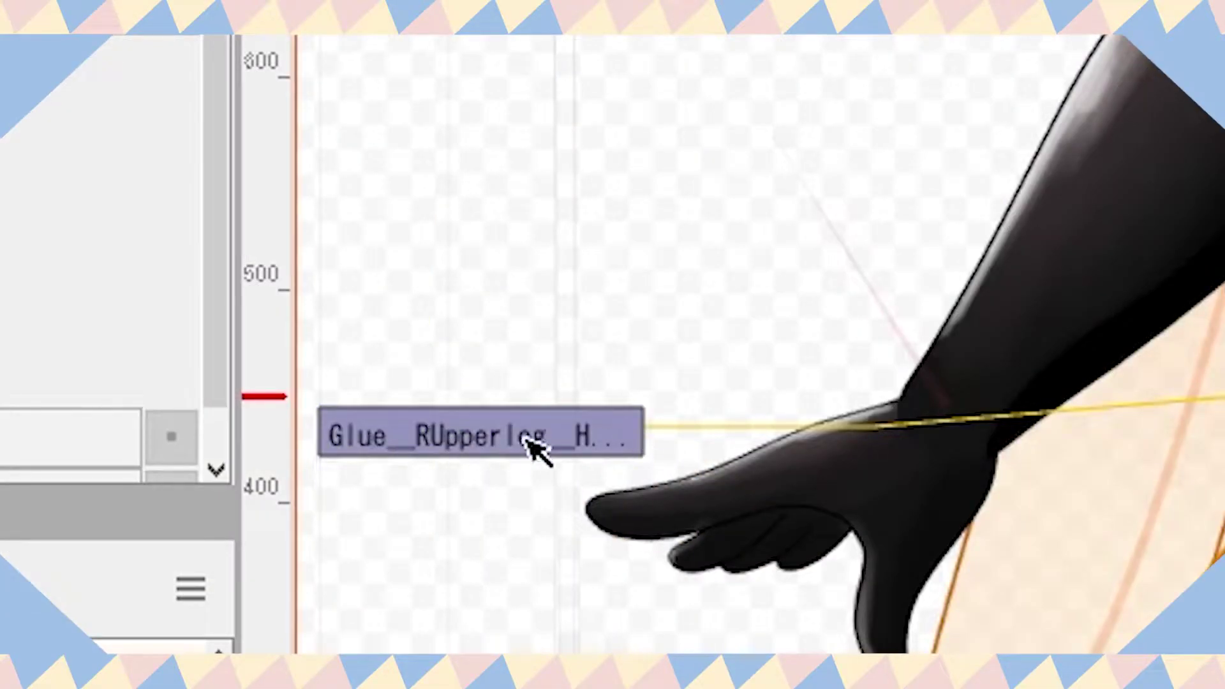
left_click(535, 449)
left_click(1072, 266)
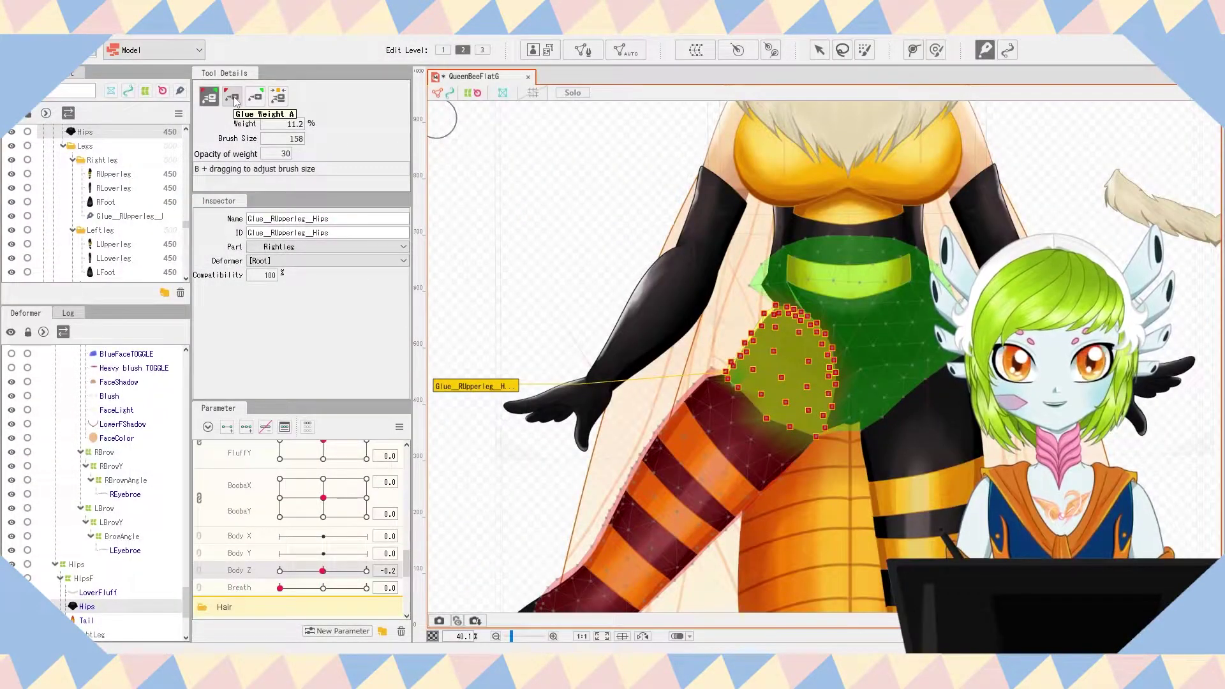
left_click(235, 100)
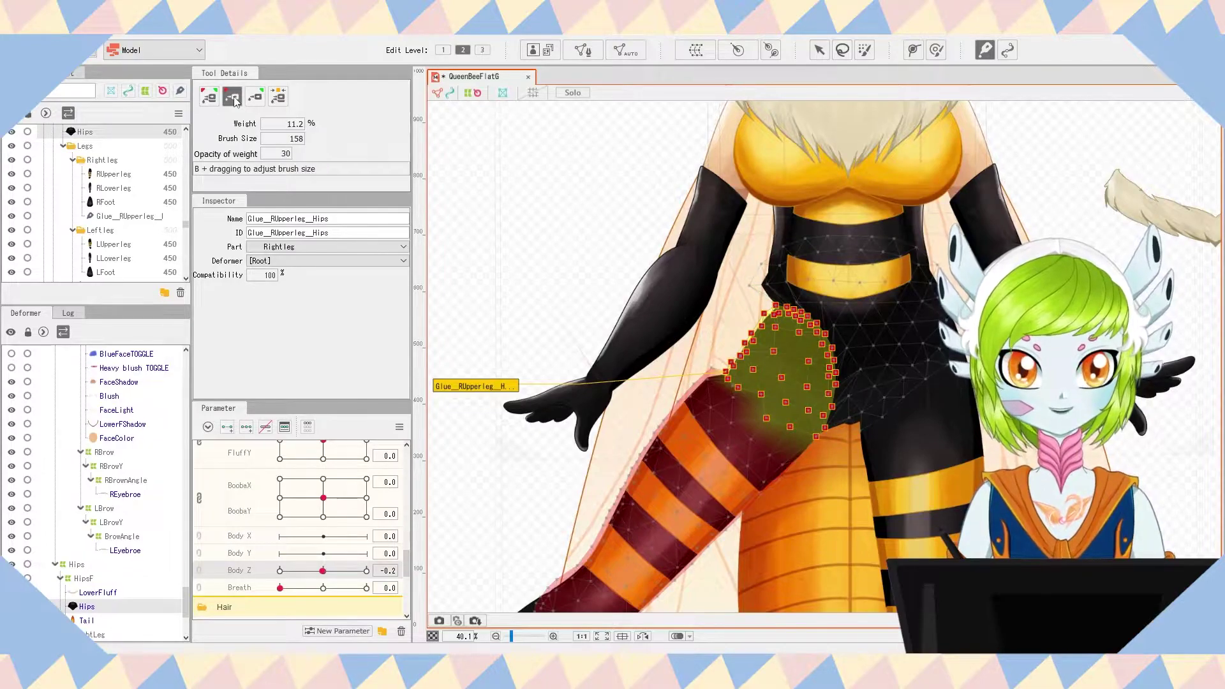
left_click(262, 100)
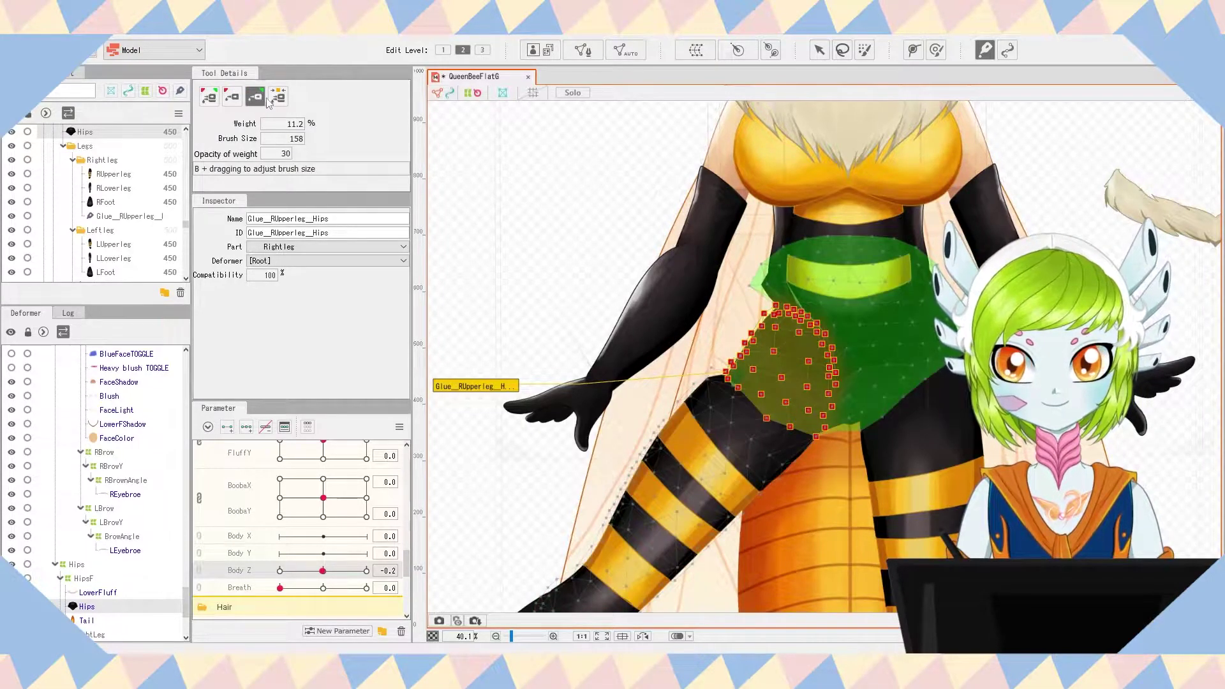
left_click(281, 100)
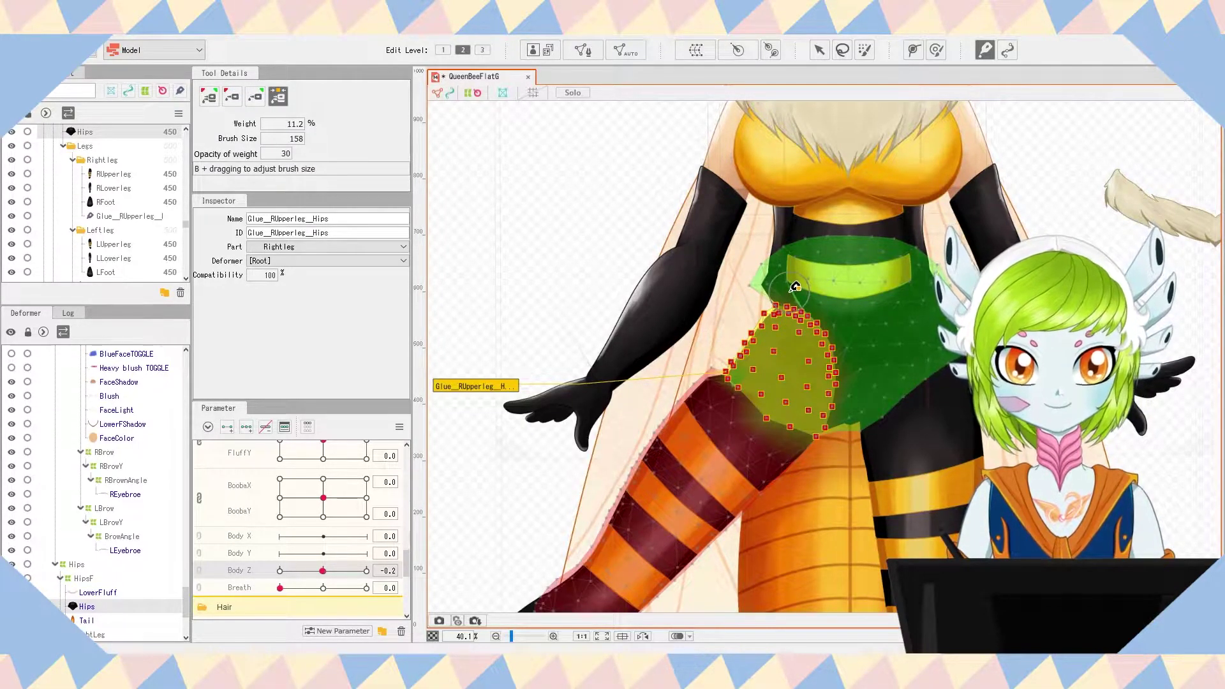
Step: Paint the glue weights across the right hip joint with an enlarged brush, including Glue Weight A toward the thigh
left_click_drag(833, 304, 741, 251)
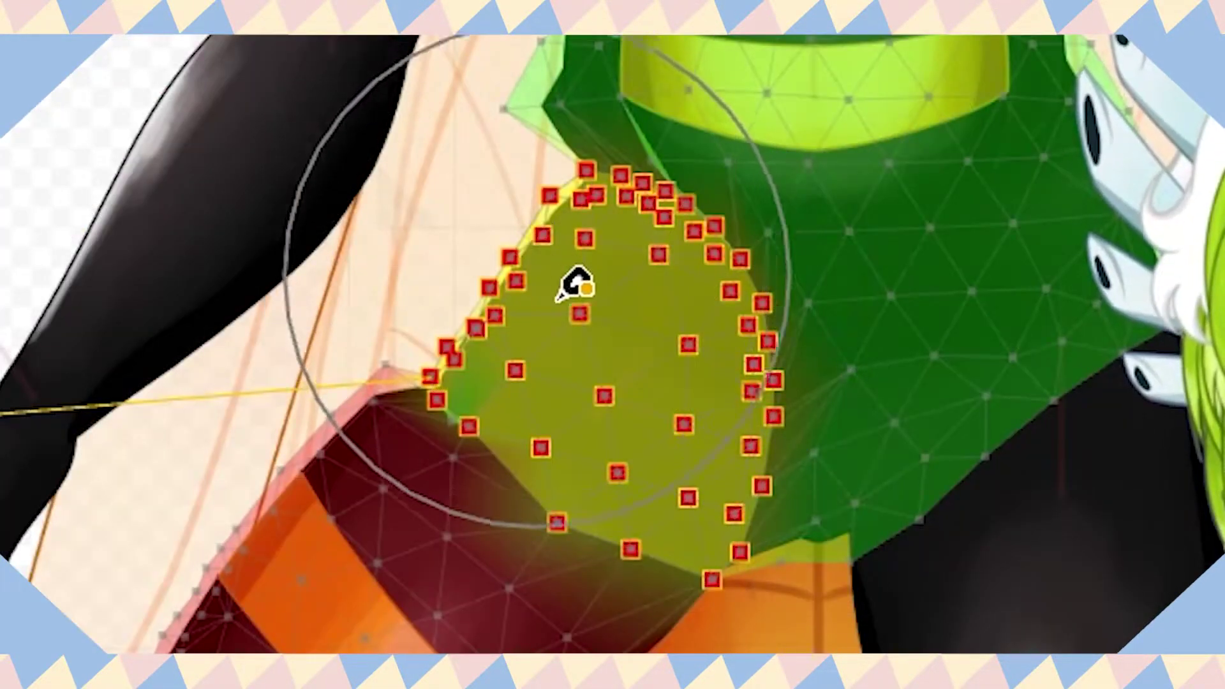
mouse_move(718, 126)
left_mouse_down()
mouse_move(629, 185)
mouse_move(626, 234)
mouse_move(686, 149)
mouse_move(619, 264)
mouse_move(700, 171)
mouse_move(735, 157)
mouse_move(628, 265)
mouse_move(670, 161)
mouse_move(594, 272)
mouse_move(604, 227)
mouse_move(540, 243)
mouse_move(634, 127)
mouse_move(601, 132)
mouse_move(592, 179)
mouse_move(712, 314)
mouse_move(789, 290)
left_mouse_up()
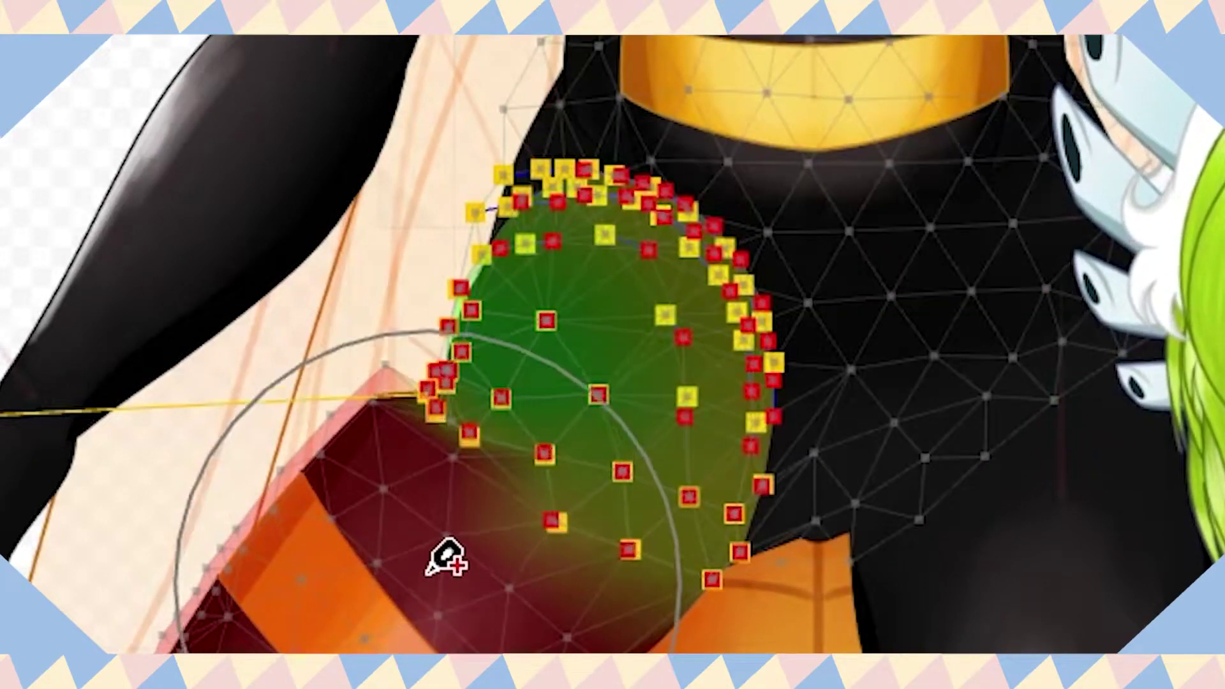
mouse_move(427, 578)
left_mouse_down()
mouse_move(431, 425)
mouse_move(415, 512)
mouse_move(413, 457)
mouse_move(430, 480)
mouse_move(451, 445)
left_mouse_up()
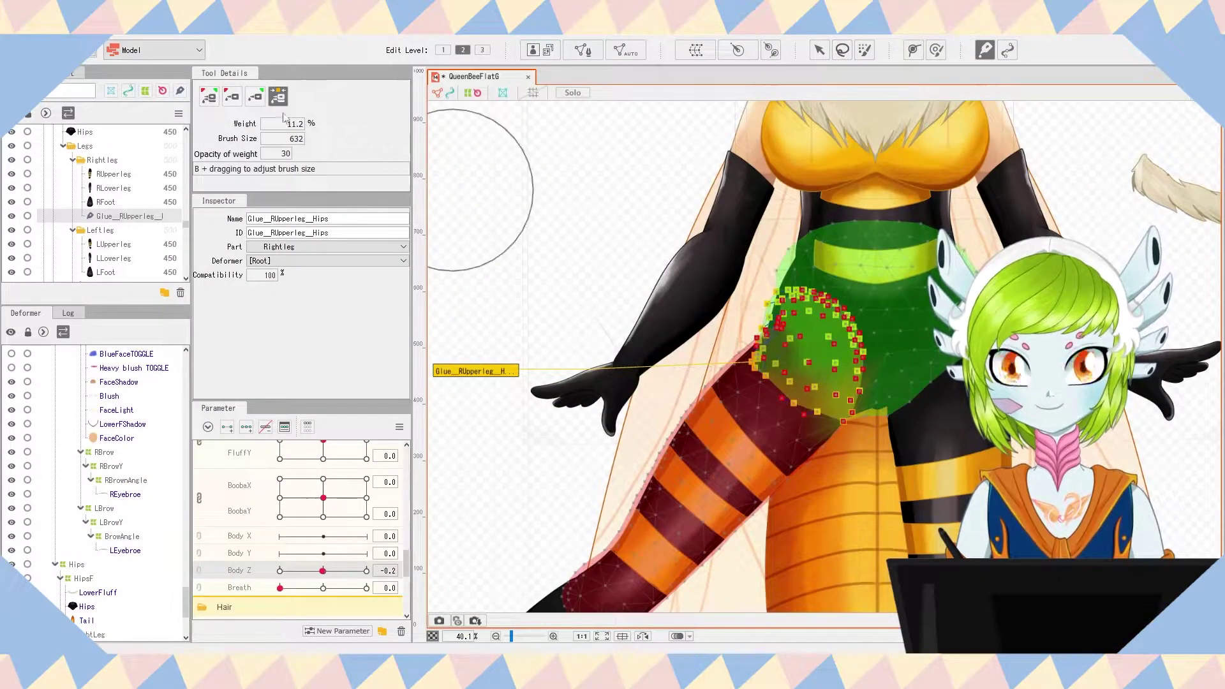
Step: Reduce the glue brush size to 353, repaint the weights on the right hip joint and deselect the glue
key("b")
mouse_move(928, 362)
left_mouse_down()
mouse_move(930, 382)
mouse_move(925, 340)
left_mouse_up()
mouse_move(785, 371)
left_mouse_down()
mouse_move(798, 366)
mouse_move(778, 351)
mouse_move(789, 328)
left_mouse_up()
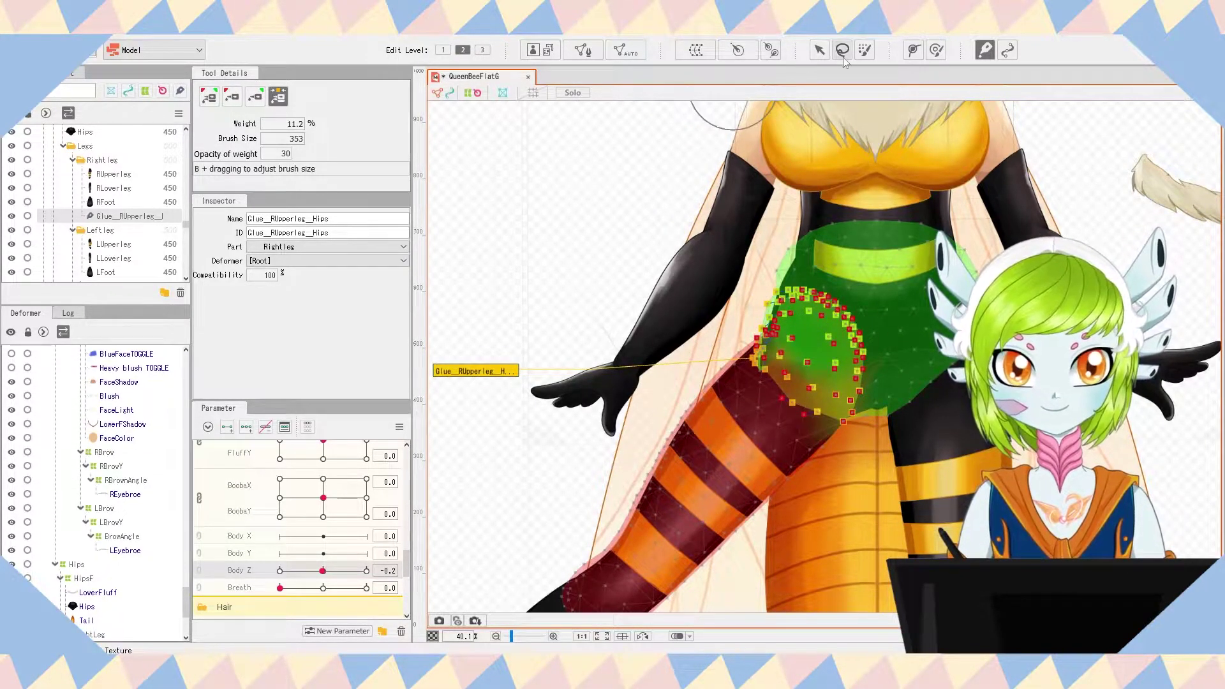
key("v")
left_click(619, 189)
scroll(600, 204, "down", 2)
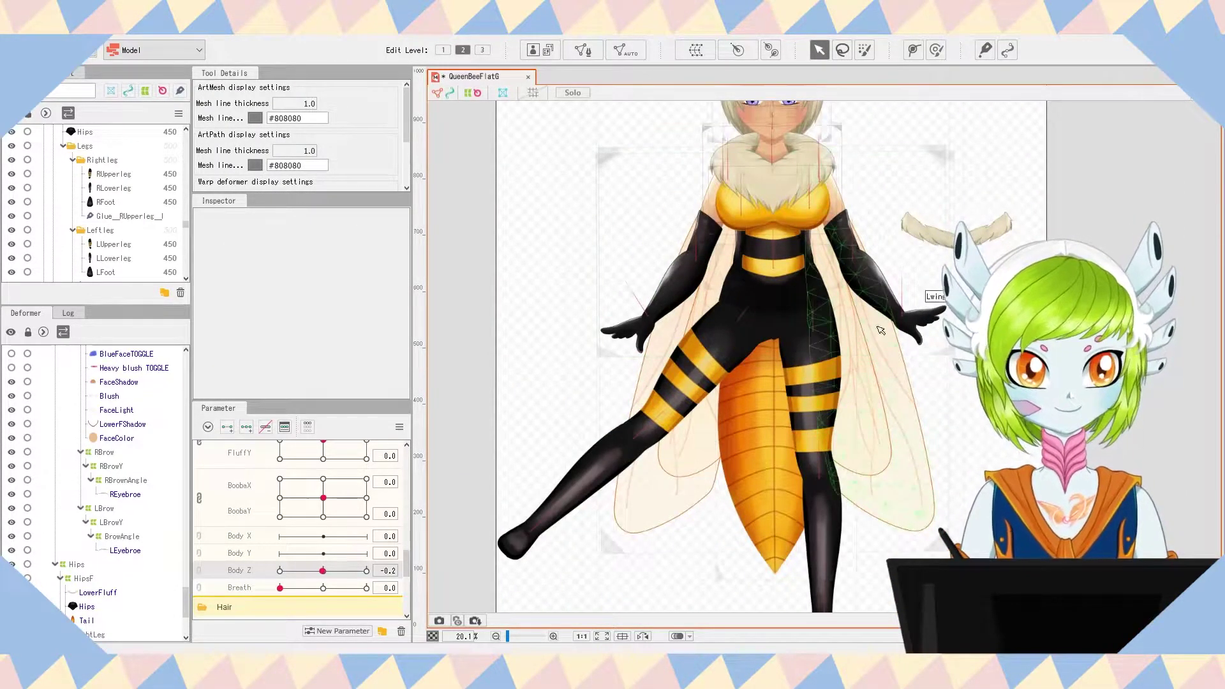
Step: Rotate the LeftLeg deformer outward to -18.4 degrees and shift it slightly up and outward at the hip
scroll(875, 316, "up", 1)
left_click(792, 275)
mouse_move(793, 275)
left_mouse_down()
mouse_move(812, 228)
mouse_move(770, 279)
left_mouse_up()
left_click_drag(791, 333, 794, 325)
key("Escape")
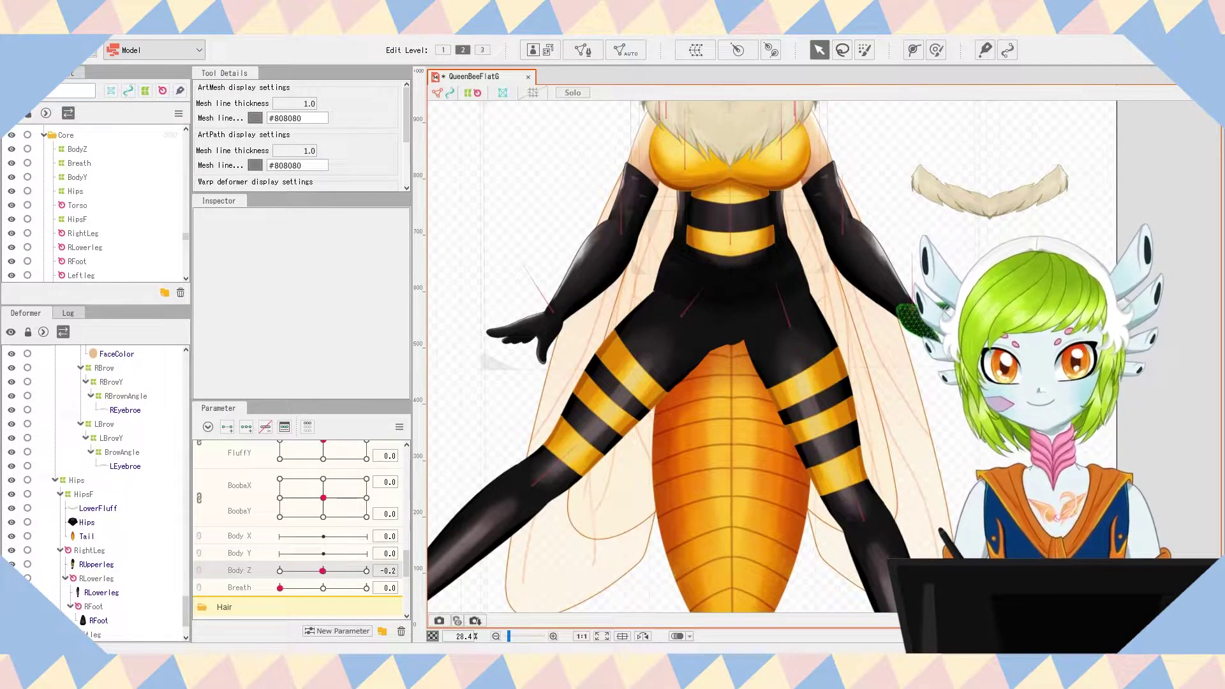
Step: Undo the last shift of the LeftLeg deformer, reselect it and move it slightly up and outward again
key("ctrl+z")
key("ctrl+z")
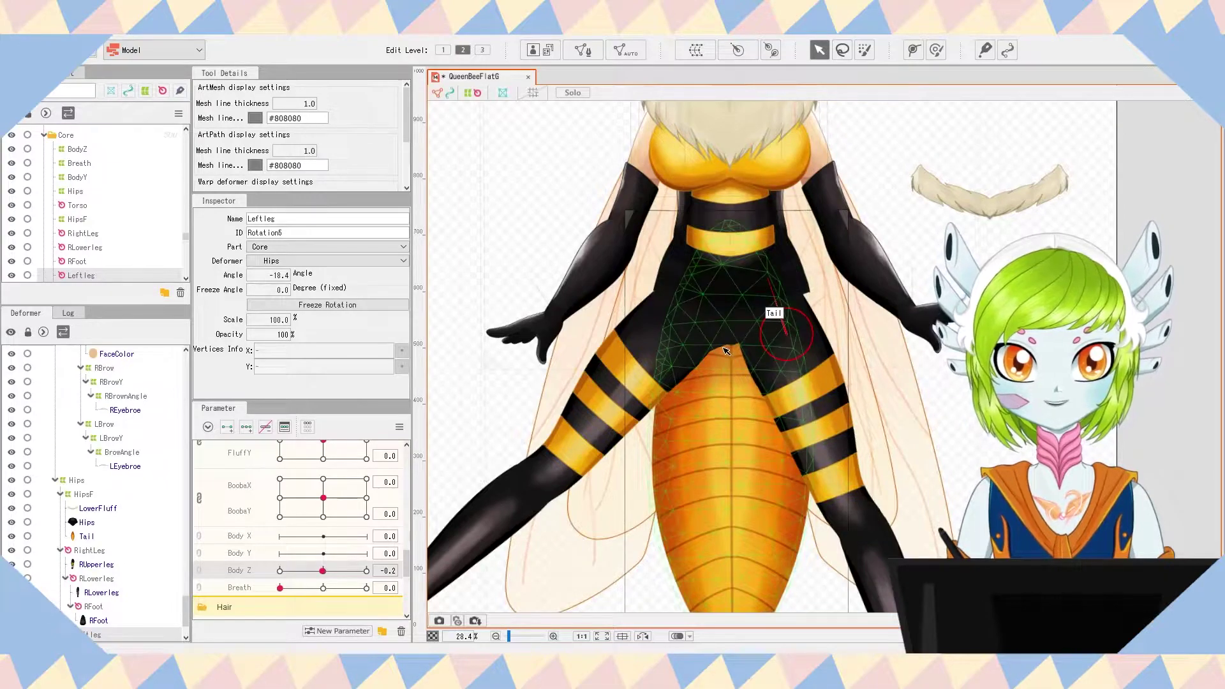
left_click(794, 338)
left_click(796, 328)
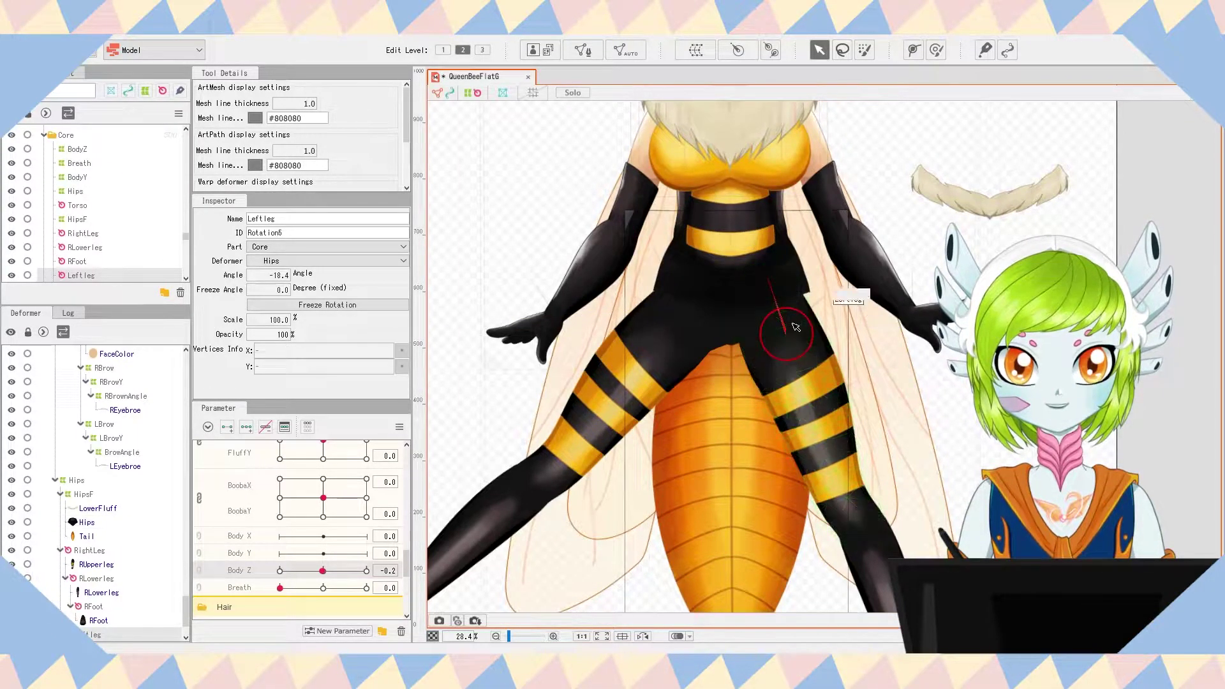
left_click_drag(792, 333, 794, 325)
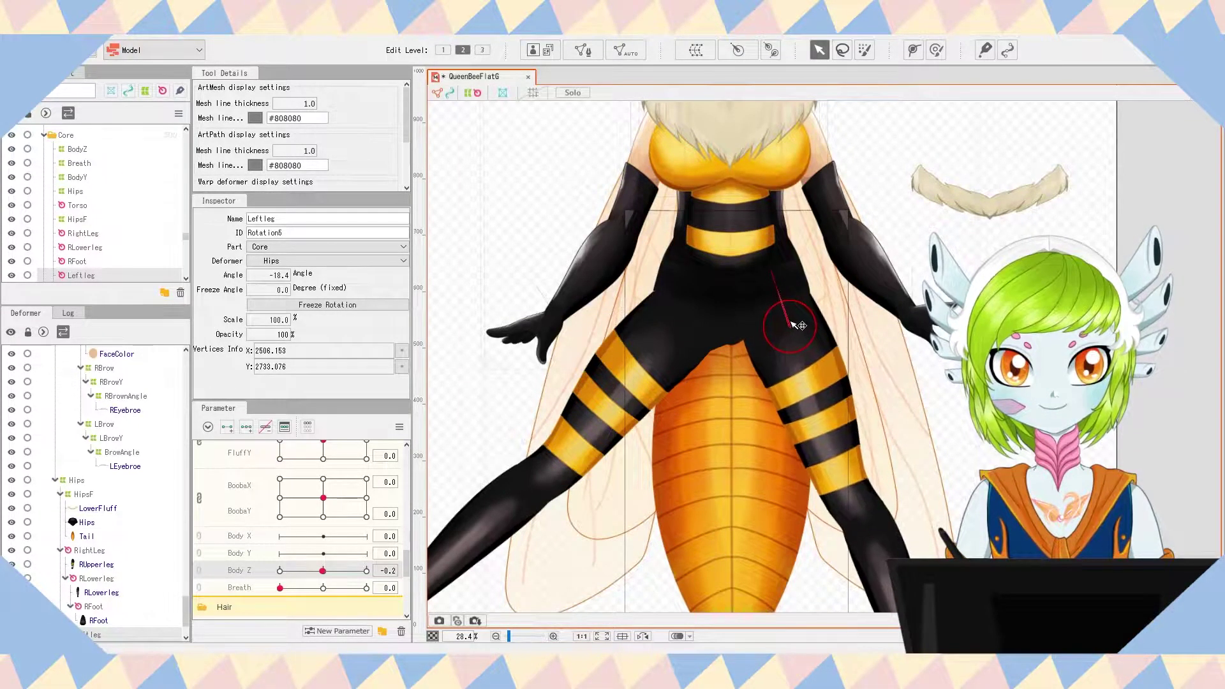
Step: Repaint the weights of the glue between RUpperleg and Hips along the inner thigh near the crotch
scroll(736, 339, "up", 5)
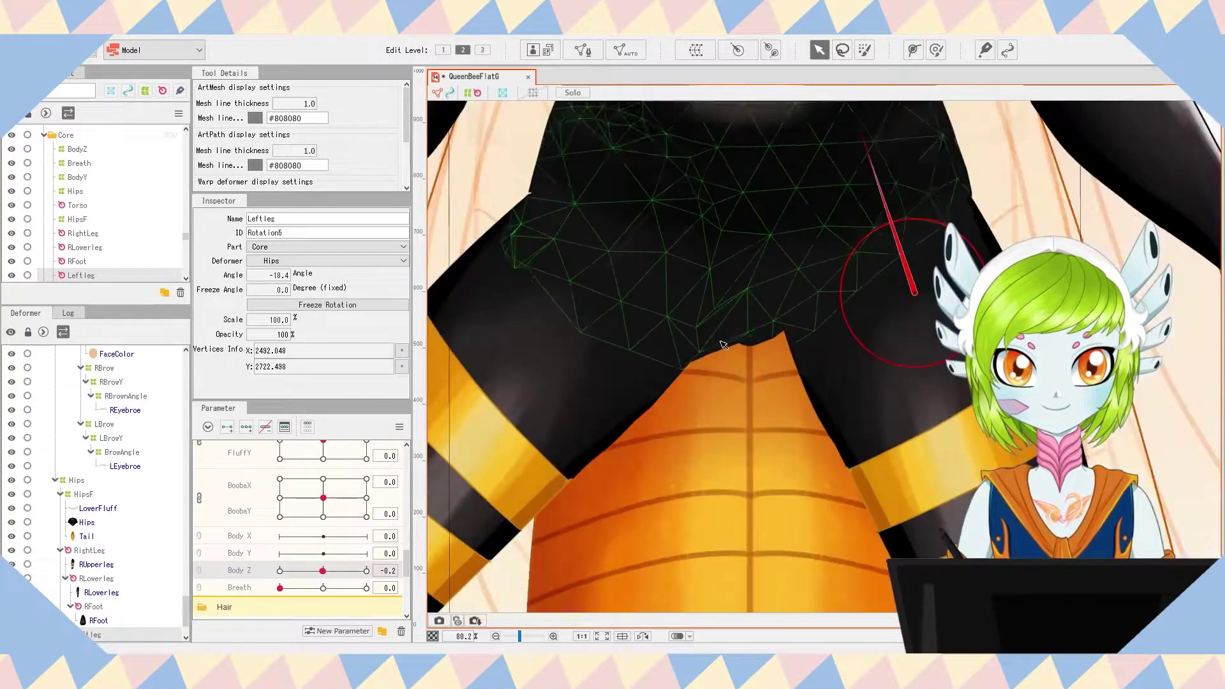
scroll(728, 328, "down", 4)
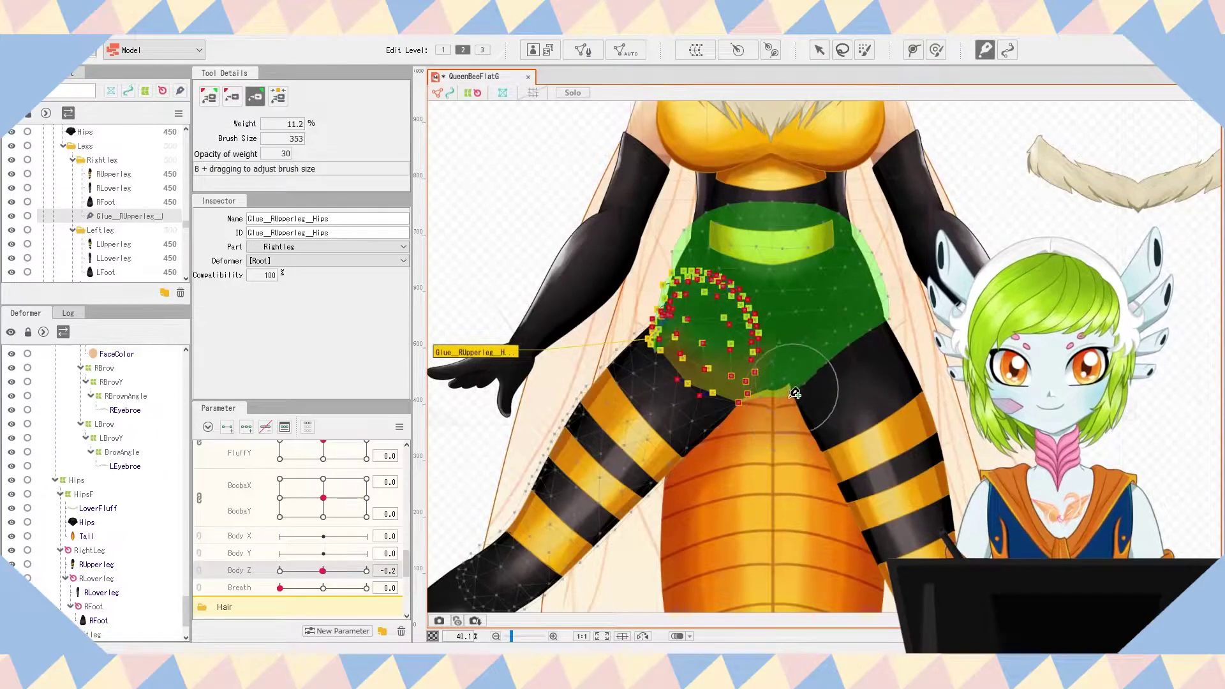
left_click_drag(775, 416, 791, 347)
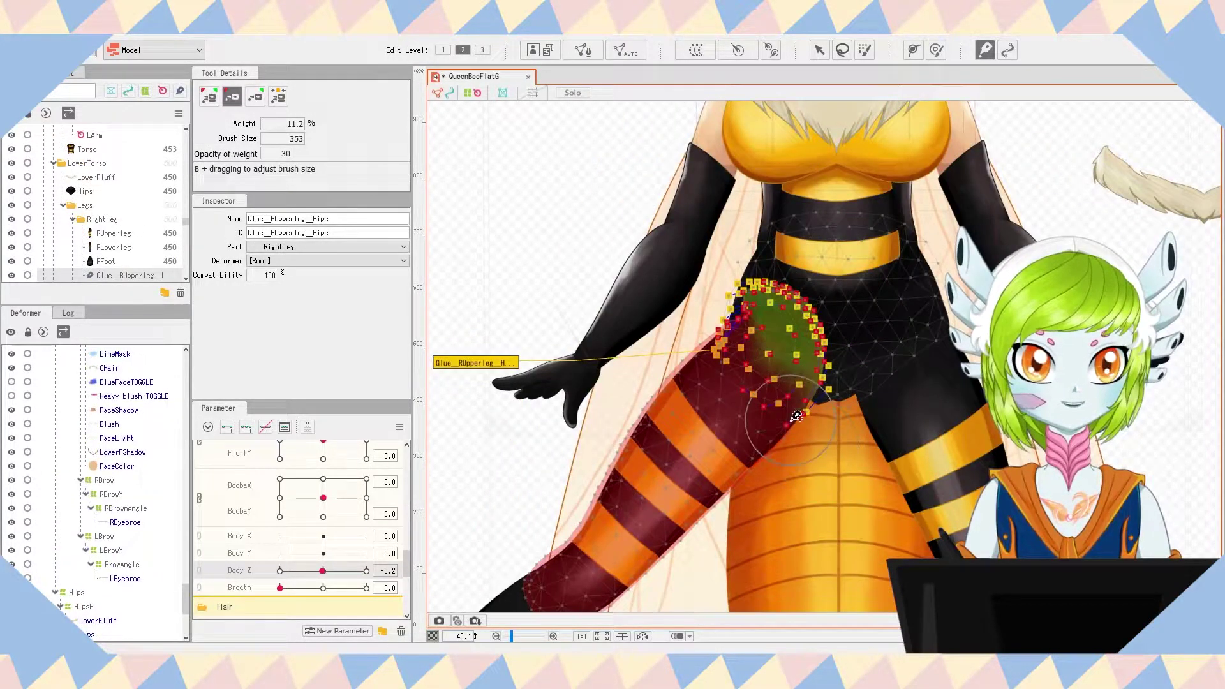
Step: Check the Hips side of the RUpperleg glue weights against the whole figure, then leave the glue tool and deselect everything
left_click(255, 95)
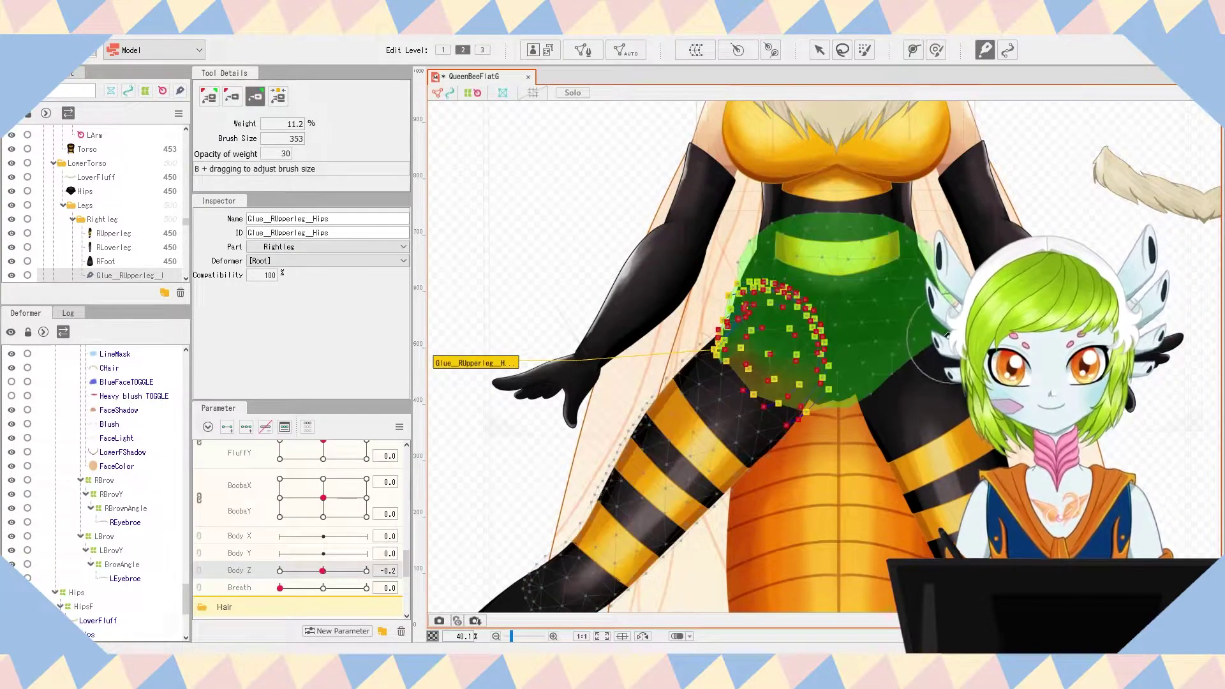
scroll(935, 366, "down", 5)
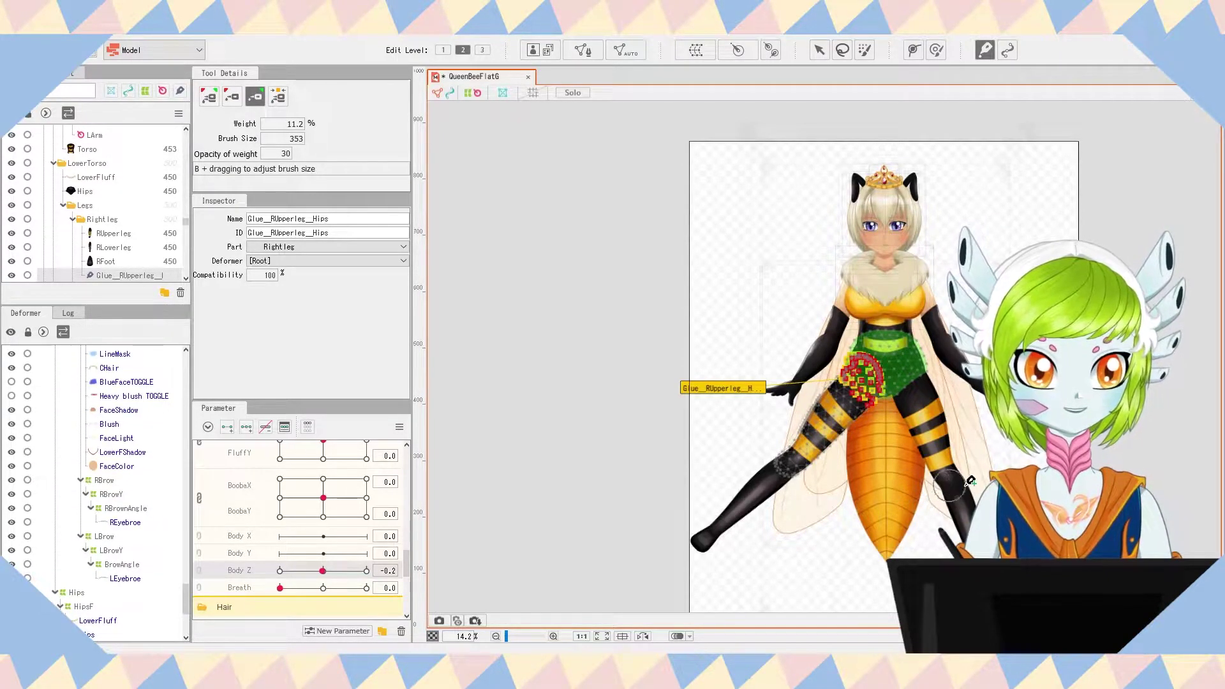
scroll(970, 480, "up", 2)
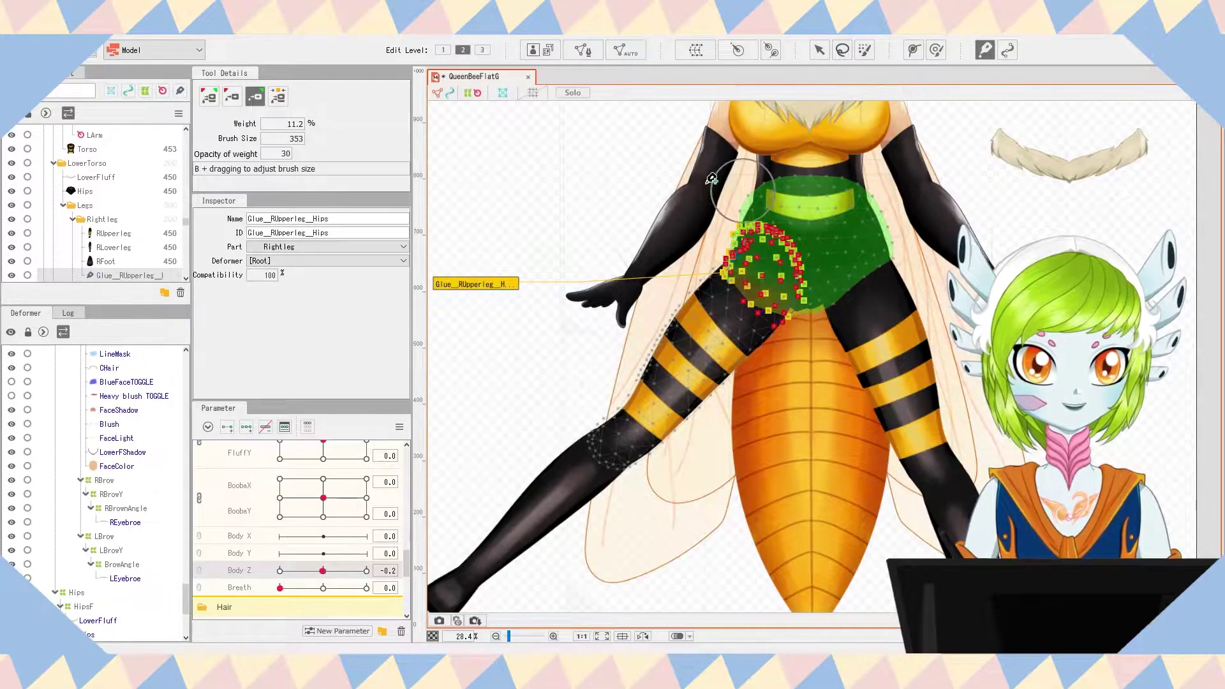
key("v")
left_click(763, 301)
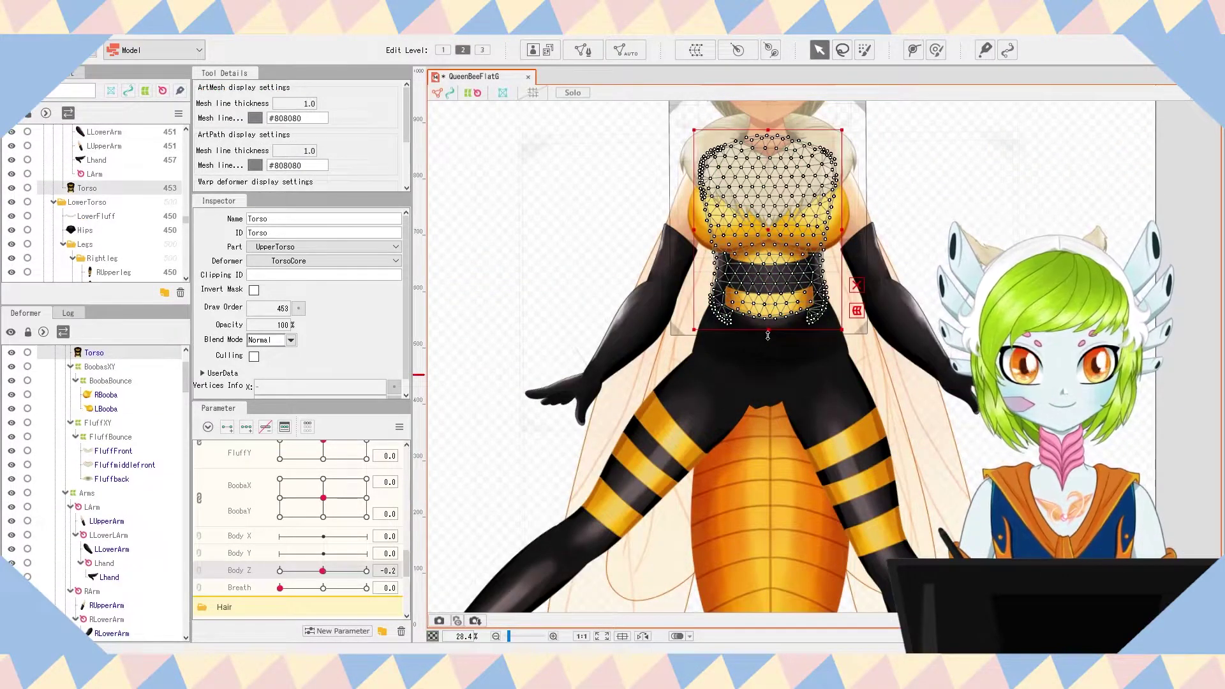
left_click(789, 332)
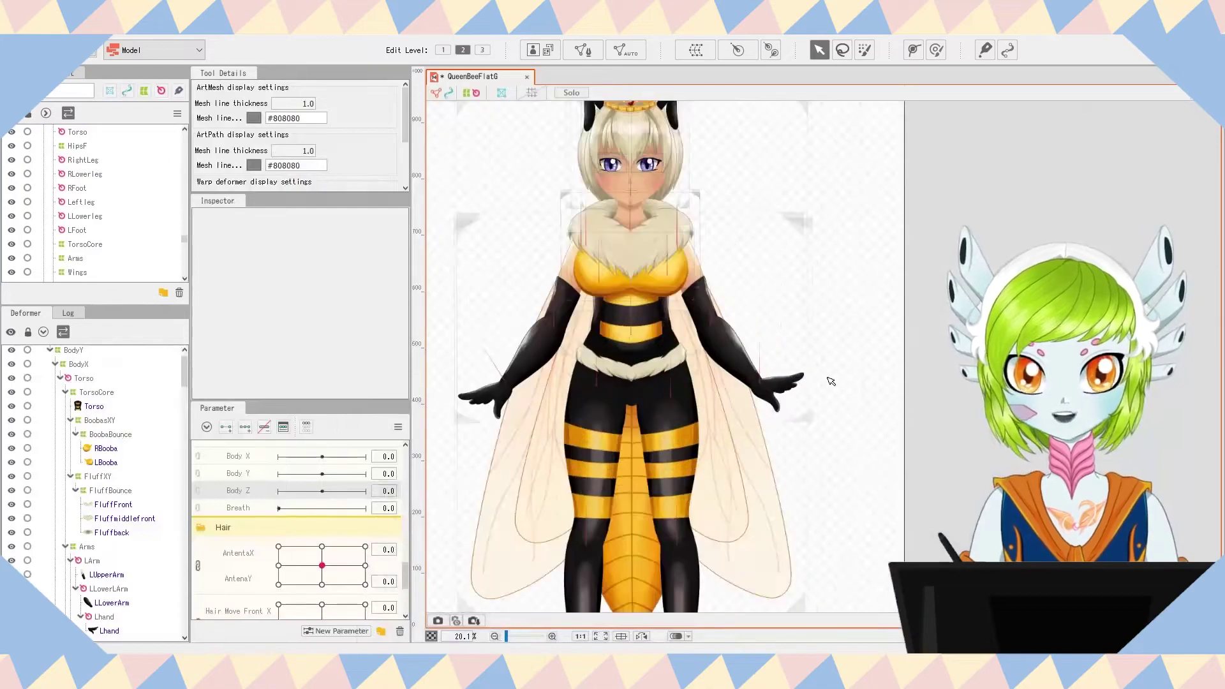
Step: Inspect the BoobasXY, BoobaBounce, FluffXY and FluffBounce warp deformers to see how the chest and collar parts are nested
scroll(831, 379, "down", 2)
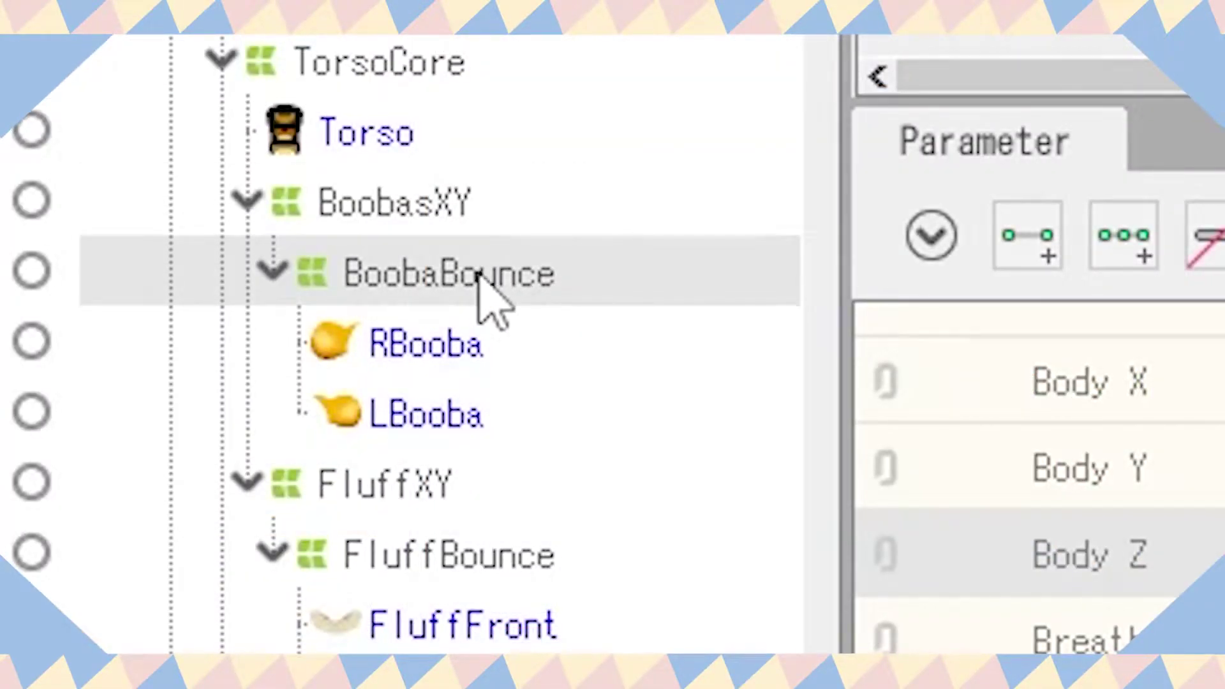
left_click(480, 205)
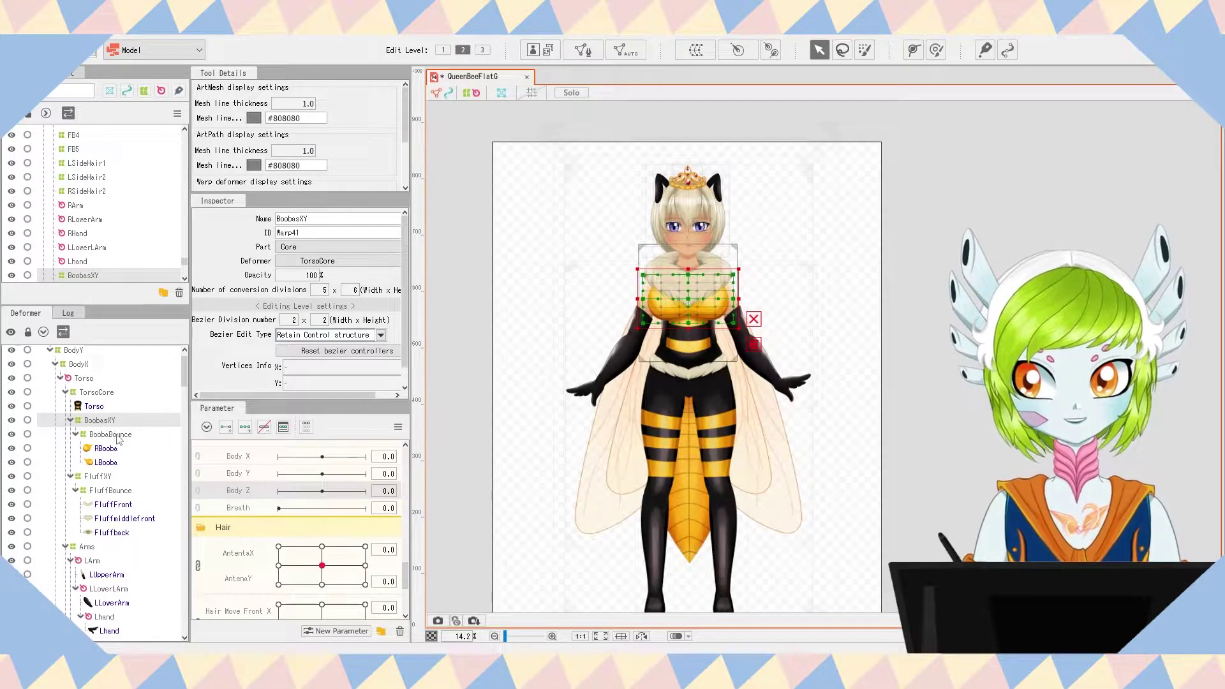
left_click(110, 434)
left_click(99, 477)
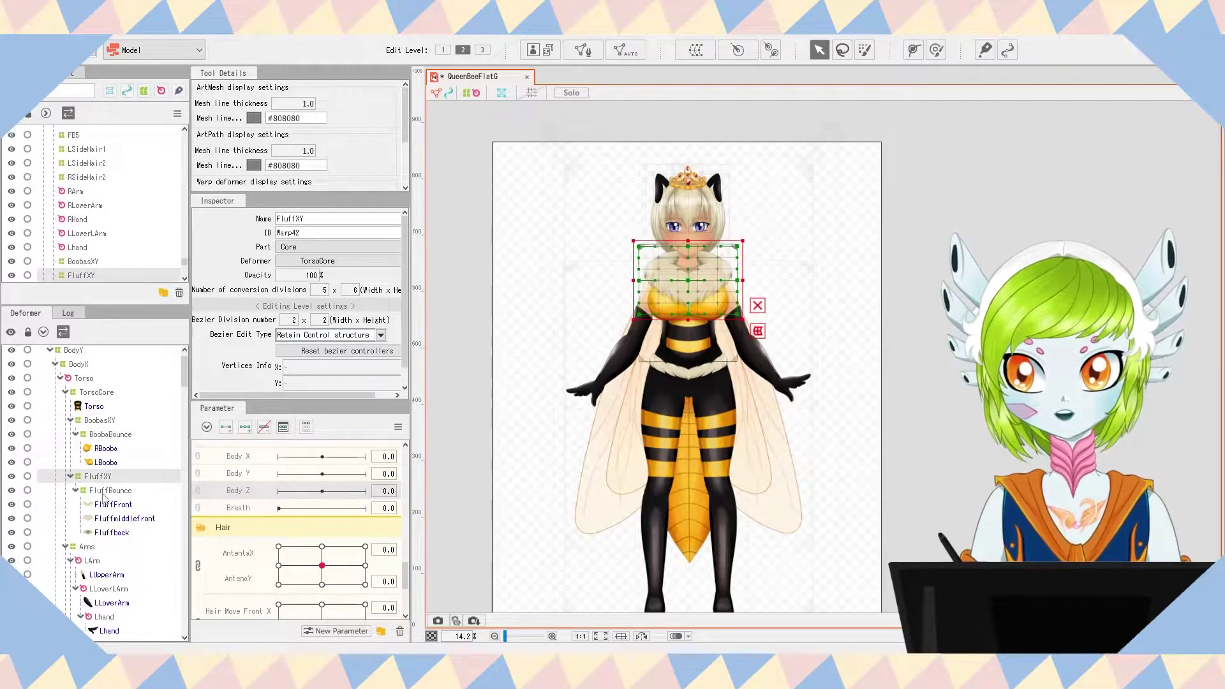
left_click(111, 491)
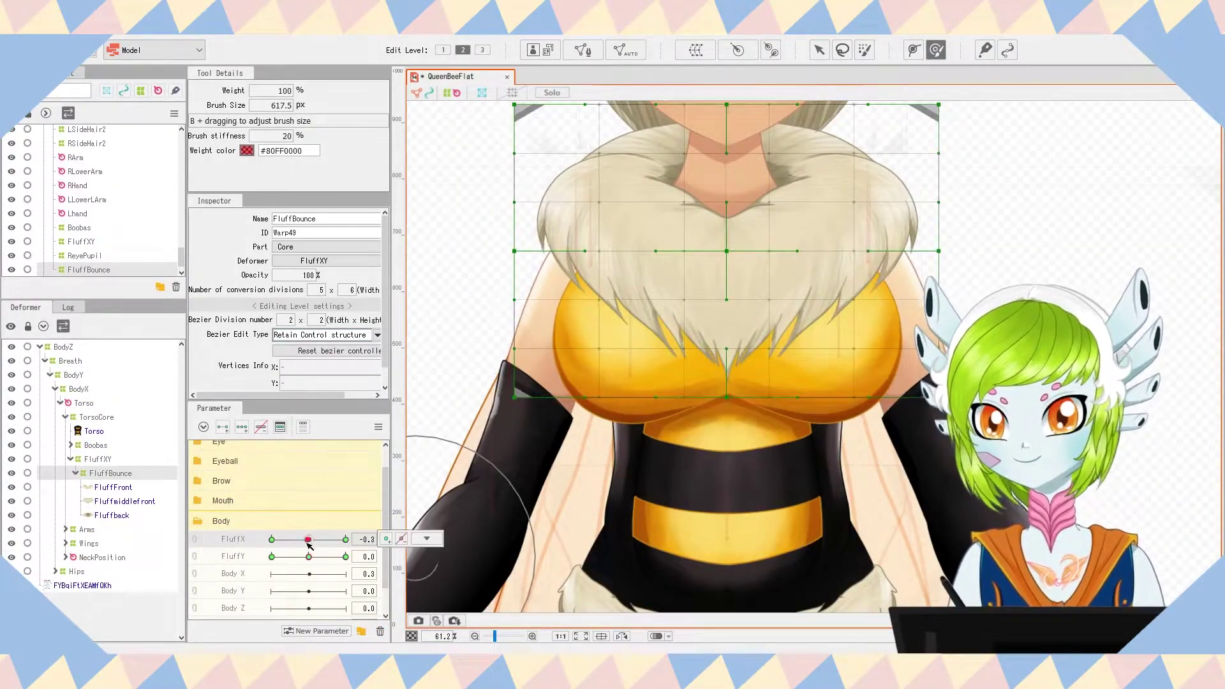
Step: Swing the FluffBounce deformer's fur collar toward the canvas's right at FluffX 10 and reflect the deformation to FluffX -10
left_click_drag(727, 249, 843, 372)
left_click_drag(568, 241, 600, 236)
left_click_drag(734, 233, 752, 226)
mouse_move(346, 539)
left_mouse_down()
mouse_move(317, 538)
mouse_move(345, 539)
left_mouse_up()
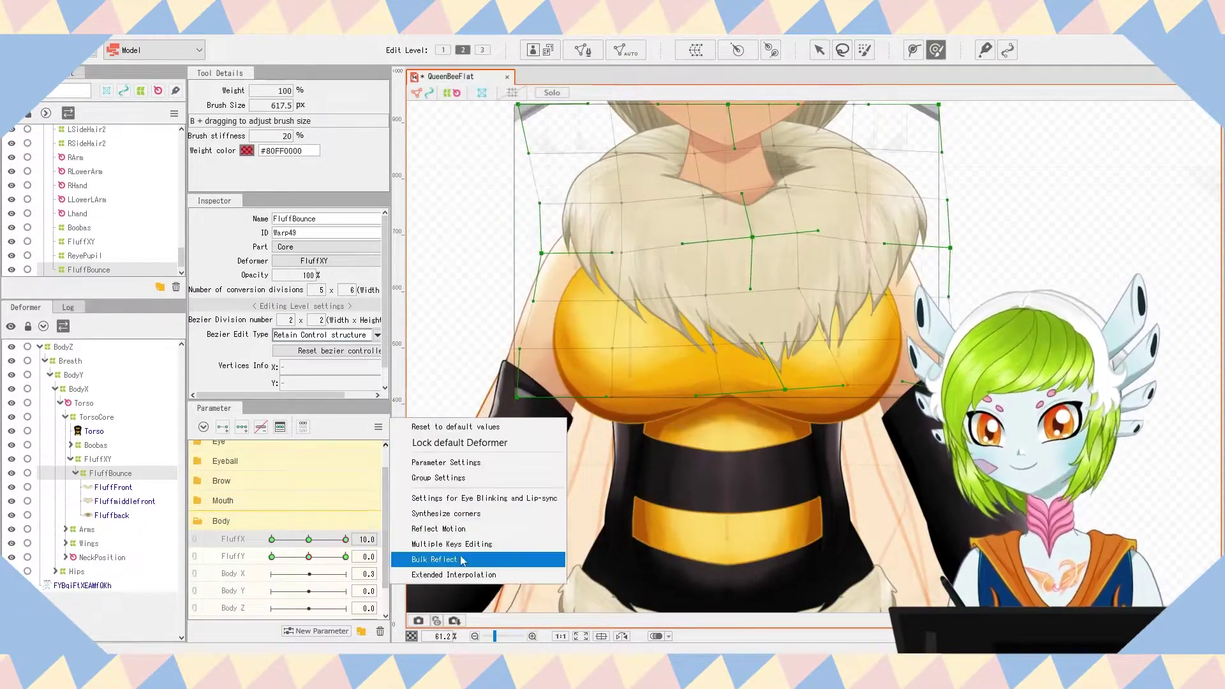
left_click(482, 559)
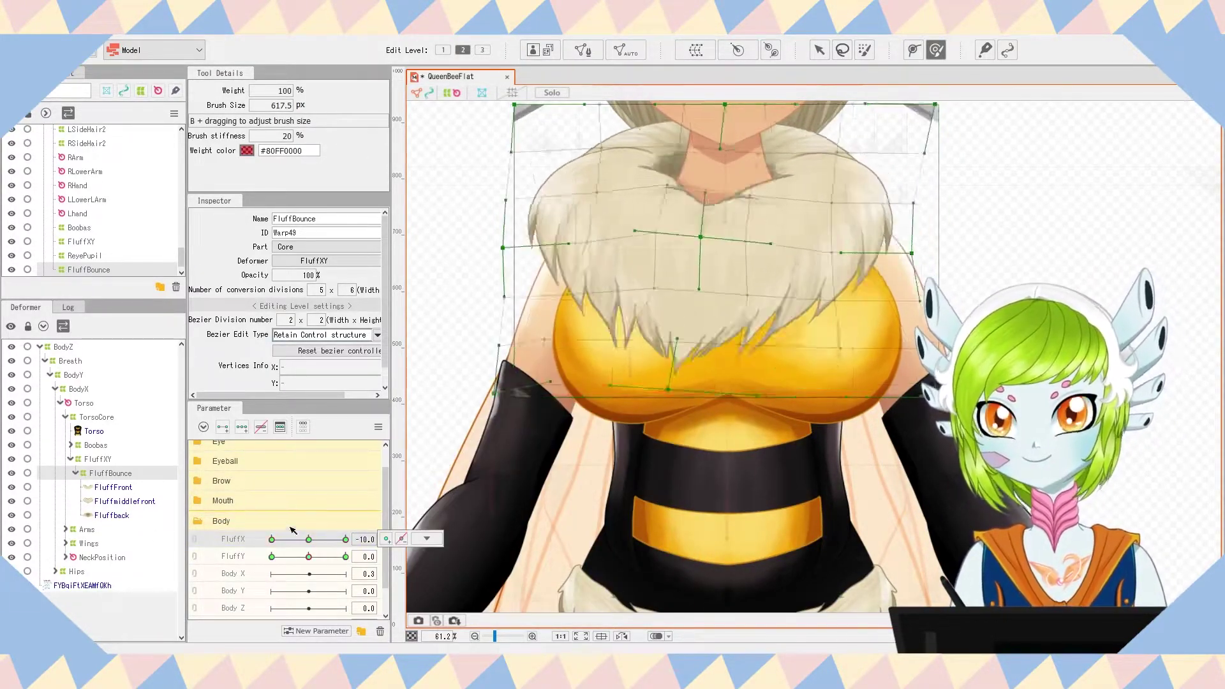
Step: Return FluffX to 0 and push the middle and sides of the FluffBounce deformer downward at FluffY 10
left_click(308, 539)
left_click_drag(714, 377, 708, 408)
left_click_drag(889, 249, 889, 273)
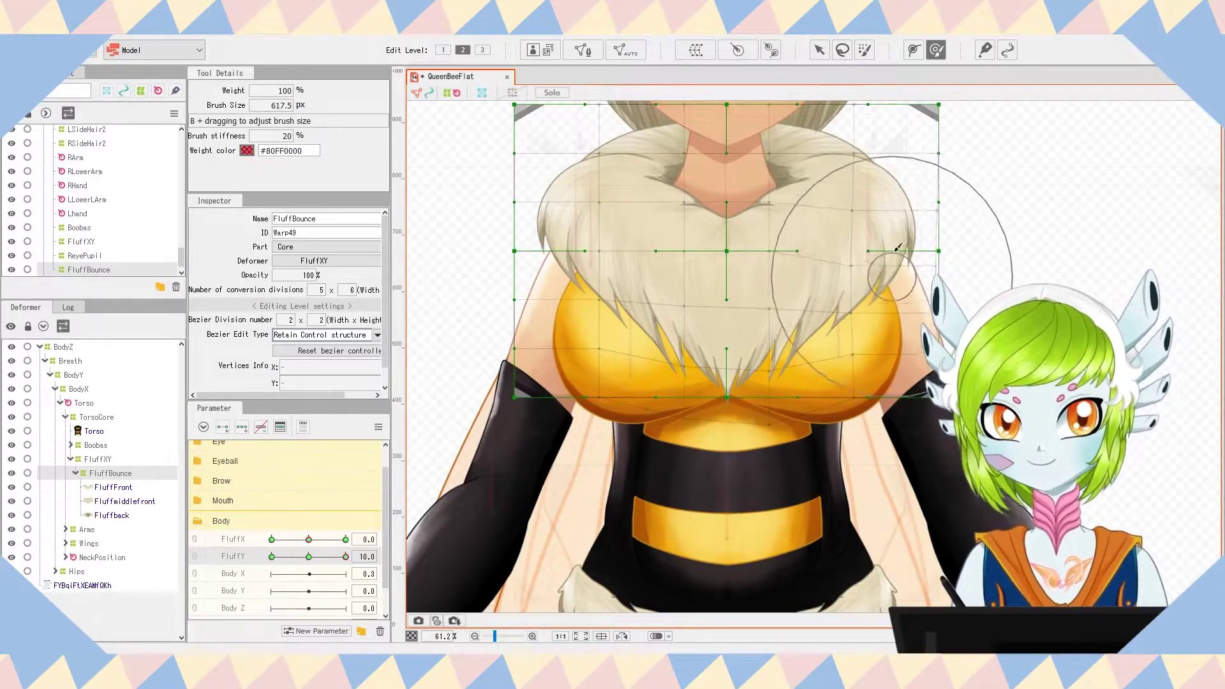
left_click_drag(536, 210, 542, 245)
Step: Raise the lower tip, sides and upper middle of the FluffBounce deformer at FluffY -10
left_click_drag(646, 100, 608, 141)
left_click_drag(345, 556, 271, 556)
left_click_drag(671, 450, 672, 414)
left_click_drag(862, 281, 853, 268)
left_click_drag(500, 293, 511, 275)
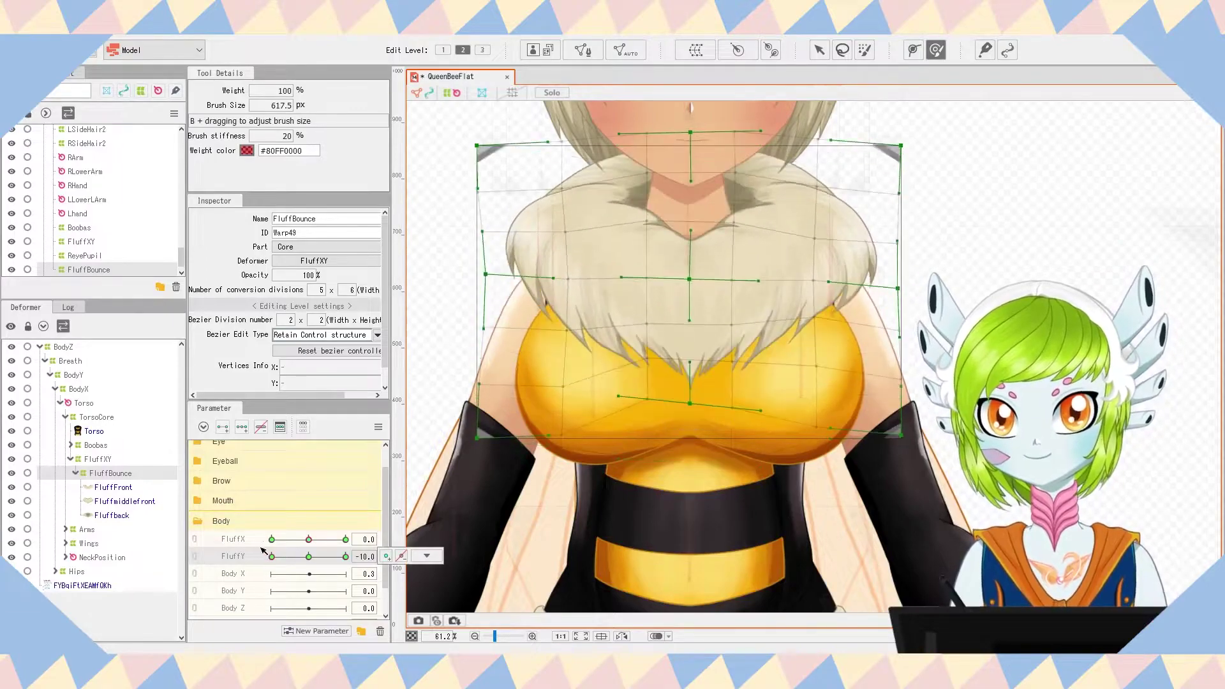
left_click_drag(678, 145, 679, 124)
Step: Link the FluffX and FluffY parameters, synthesize their corners and try out the combined collar motion
left_click_drag(272, 556, 309, 559)
left_click(310, 539)
left_click(195, 539)
left_click(378, 427)
left_click(481, 516)
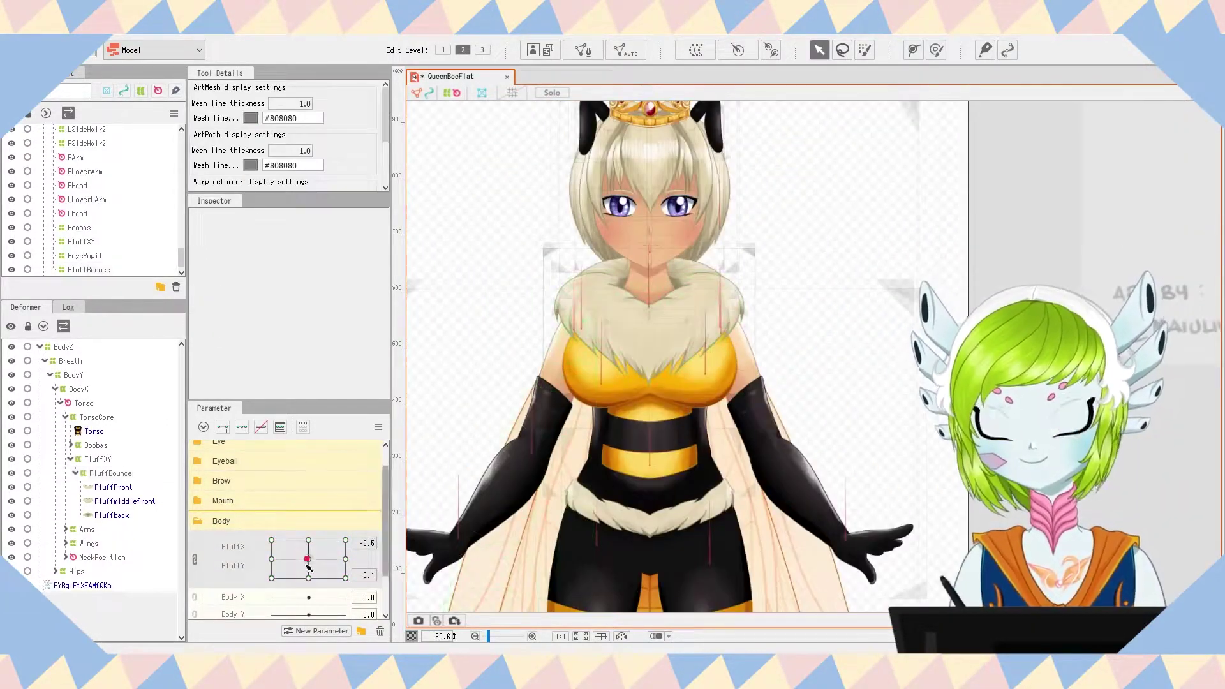
mouse_move(309, 559)
left_mouse_down()
mouse_move(300, 554)
mouse_move(320, 557)
left_mouse_up()
Step: Deform BoobaBounce toward the canvas's right with the deform brush at BoobaX 10 and reflect the motion to the opposite key
scroll(553, 397, "up", 2)
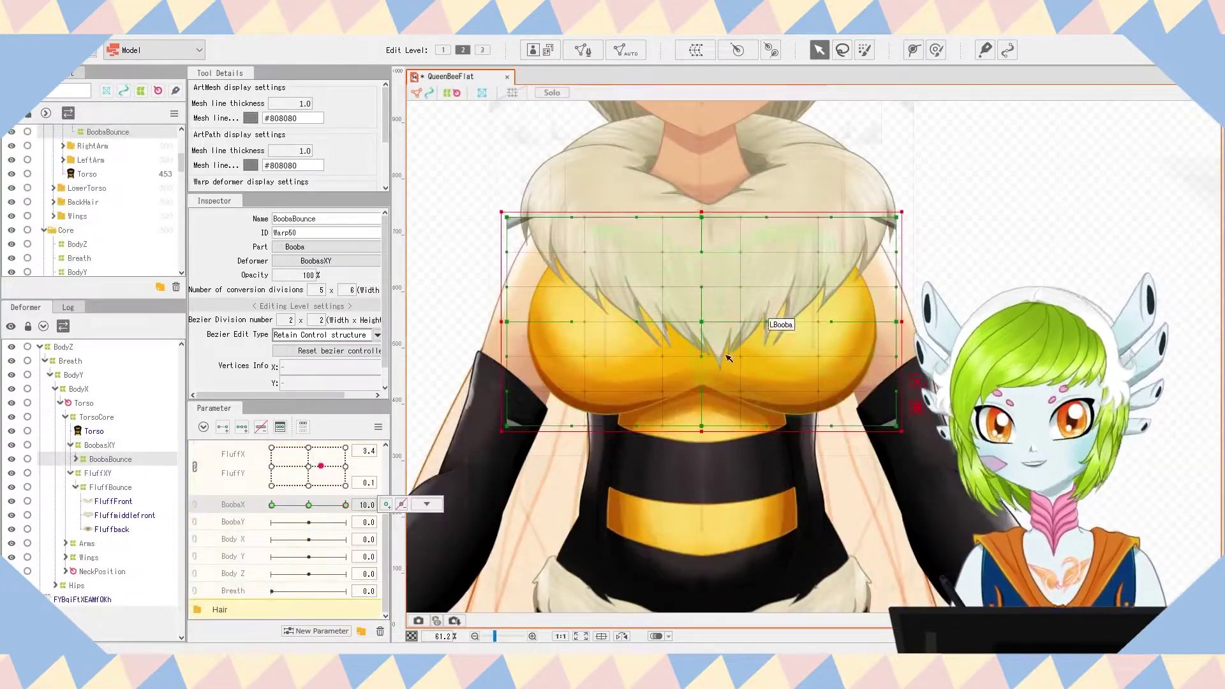
key("b")
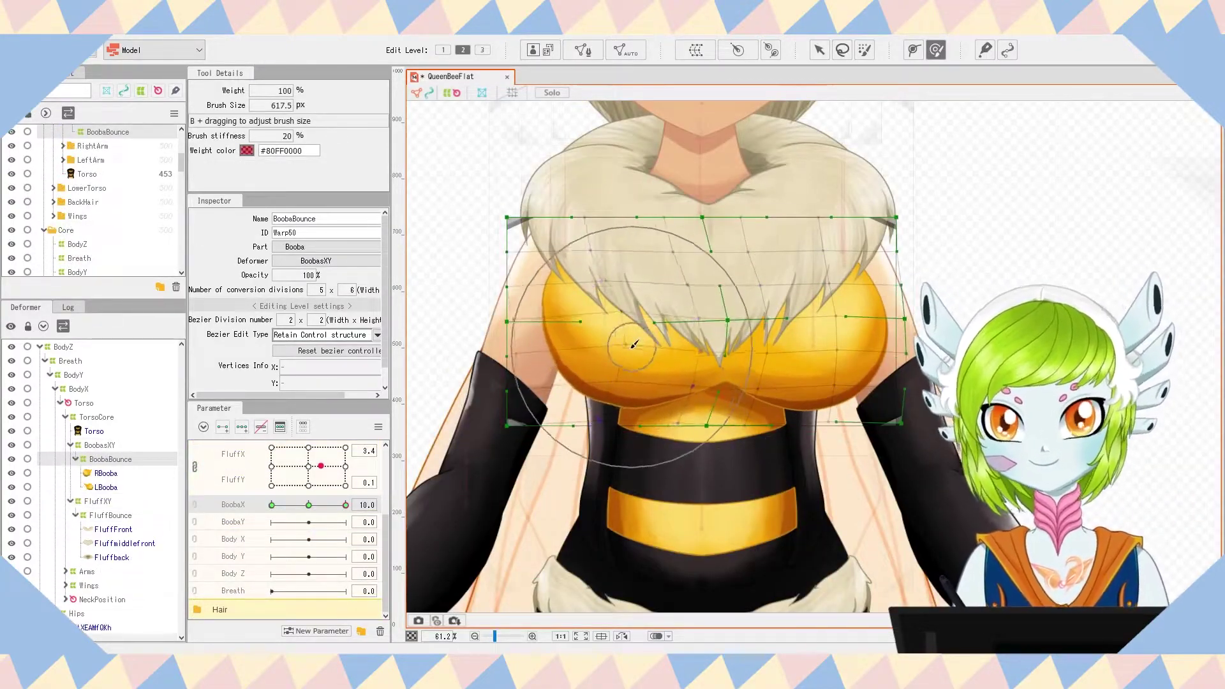
key("b")
mouse_move(632, 345)
left_mouse_down()
mouse_move(521, 286)
mouse_move(642, 423)
mouse_move(552, 346)
mouse_move(598, 321)
mouse_move(792, 366)
mouse_move(617, 325)
left_mouse_up()
left_click_drag(892, 355, 898, 344)
left_click_drag(575, 361, 592, 357)
scroll(869, 453, "down", 2)
left_click(379, 427)
left_click(465, 529)
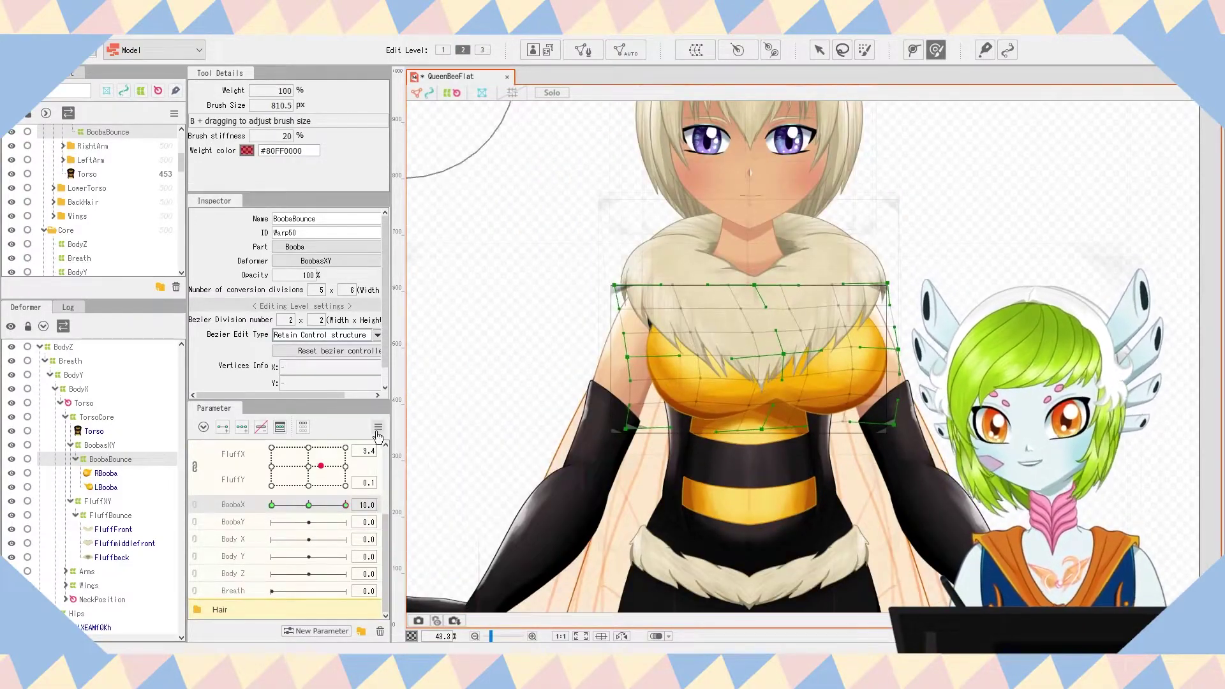
left_click_drag(346, 505, 218, 480)
Step: Return the fluff parameters and BoobaX to their centres and pull BoobaBounce downward on both sides at BoobaY 10
left_click(310, 467)
left_click(309, 505)
left_click(345, 522)
mouse_move(835, 400)
left_mouse_down()
mouse_move(948, 465)
mouse_move(857, 415)
left_mouse_up()
left_click_drag(661, 409, 669, 421)
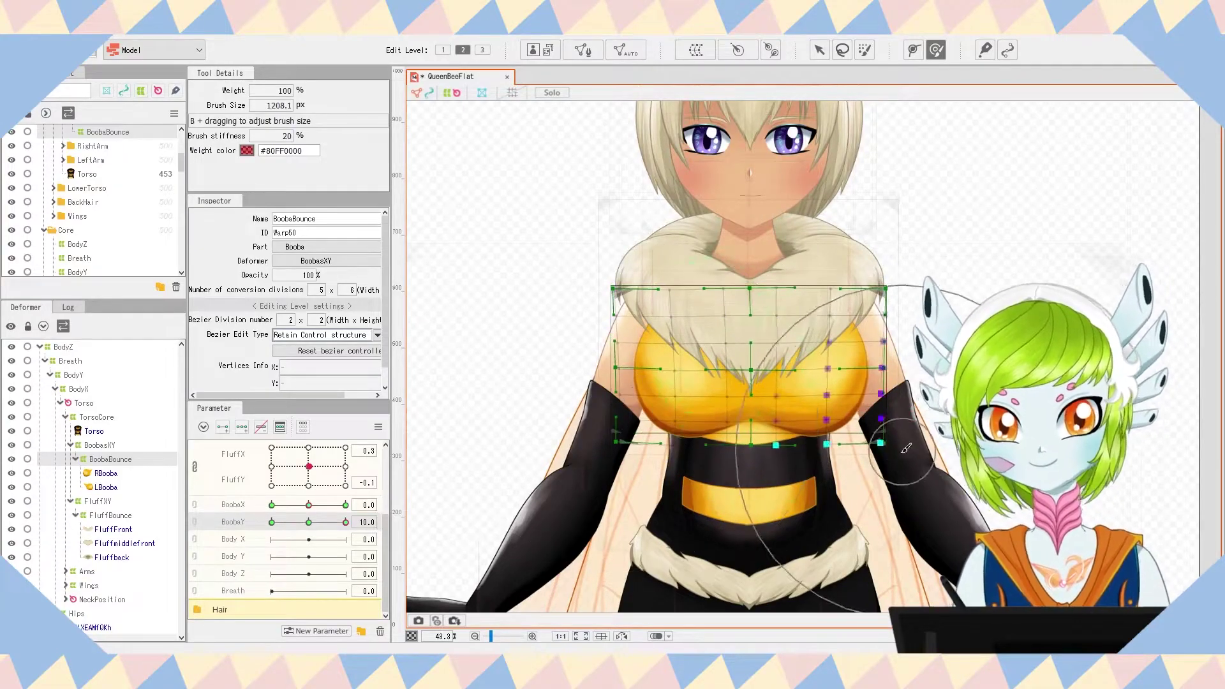
Step: Push both sides of the BoobaBounce deformer upward at the lowest BoobaY key and try out the linked BoobaX and BoobaY motion
left_click_drag(779, 244, 750, 270)
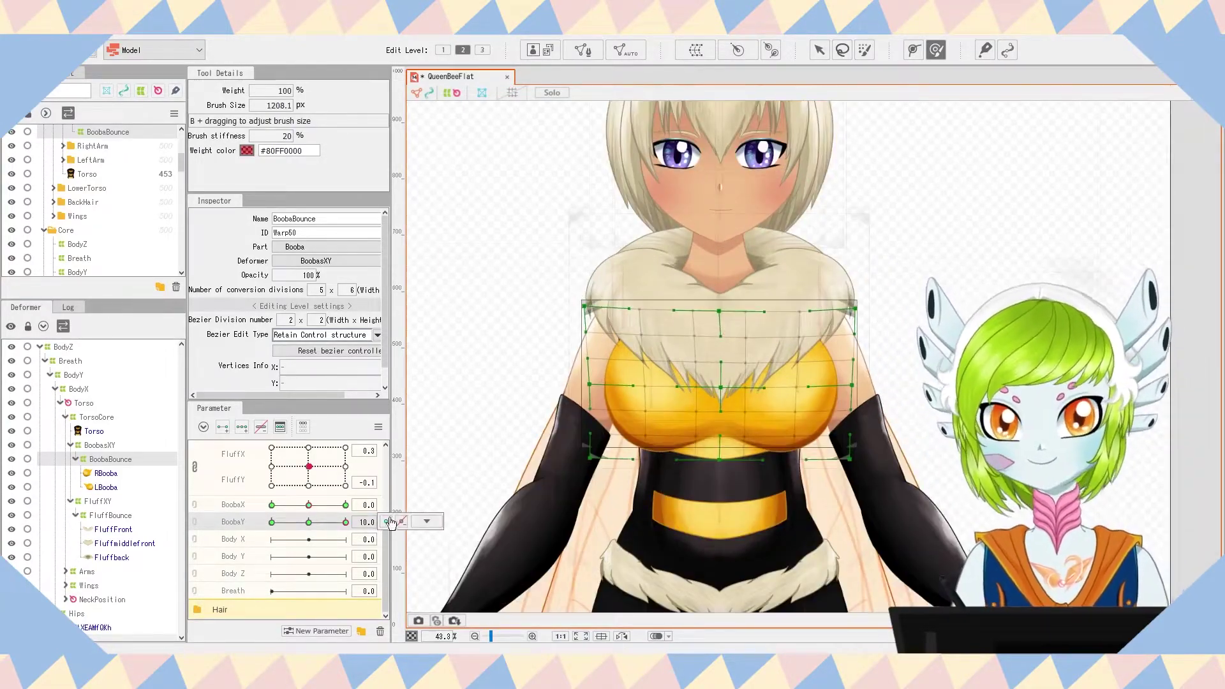
left_click(272, 522)
left_click_drag(609, 383, 616, 351)
left_click_drag(811, 415, 809, 383)
left_click(308, 522)
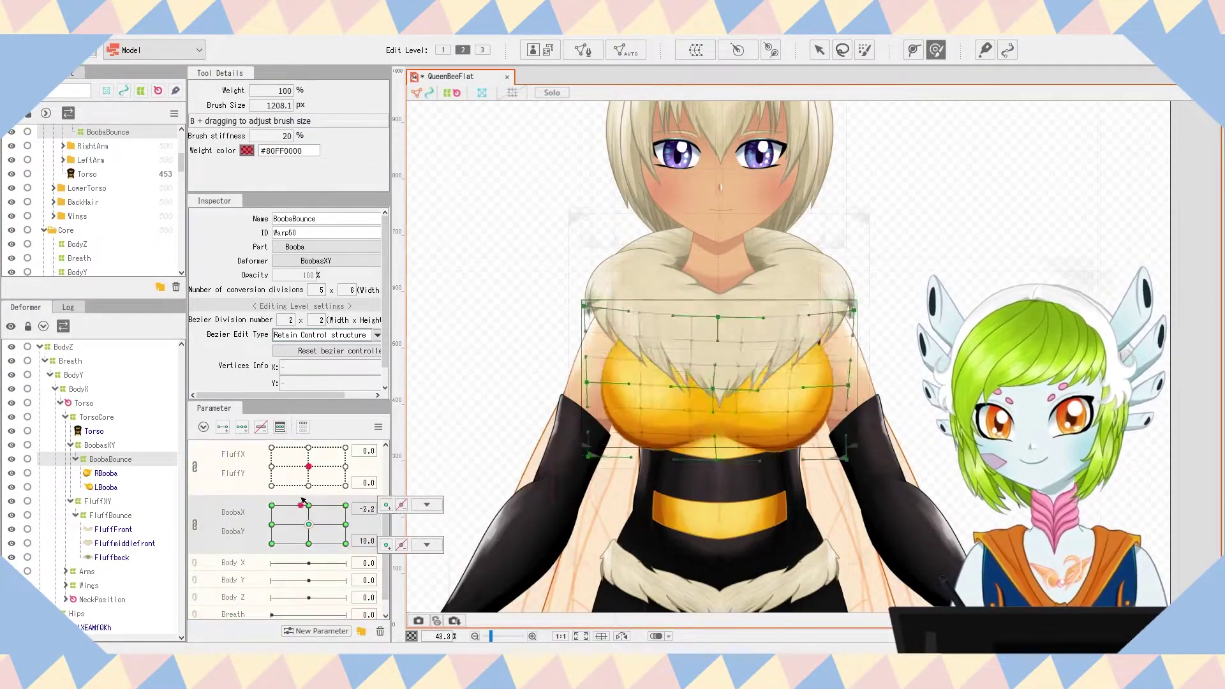
left_click_drag(311, 524, 310, 535)
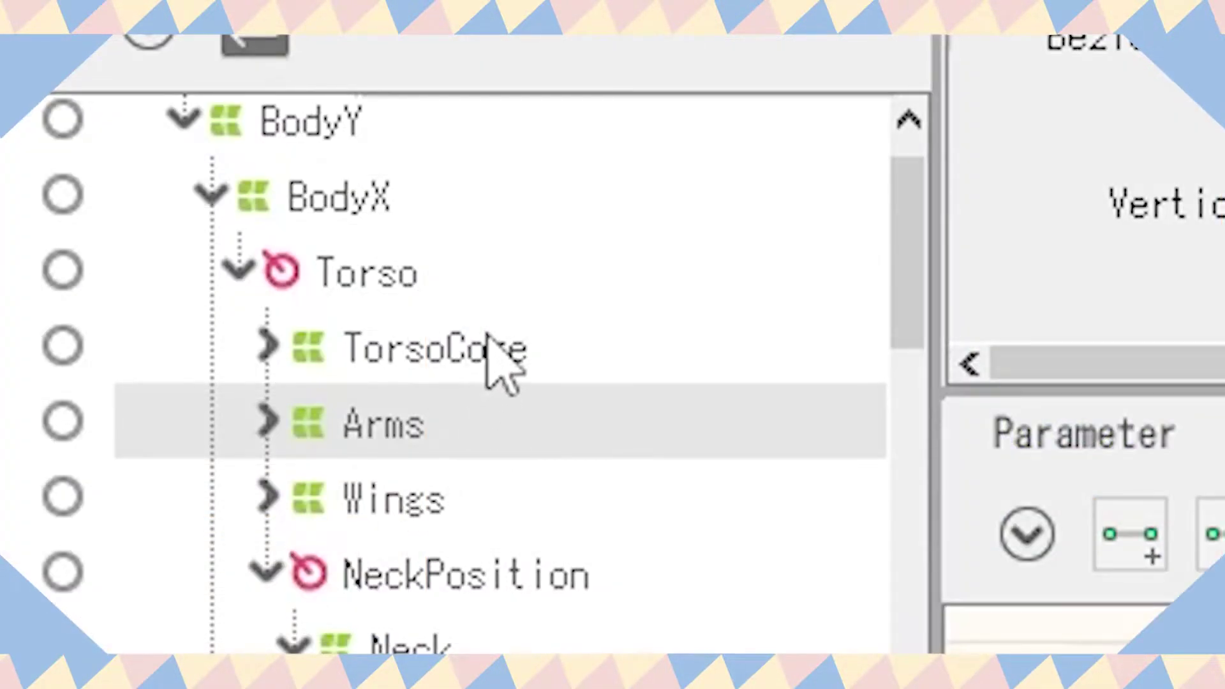
Step: Inspect the TorsoCore, Arms and Wings warp deformers nested under the Torso rotation deformer
left_click(108, 395)
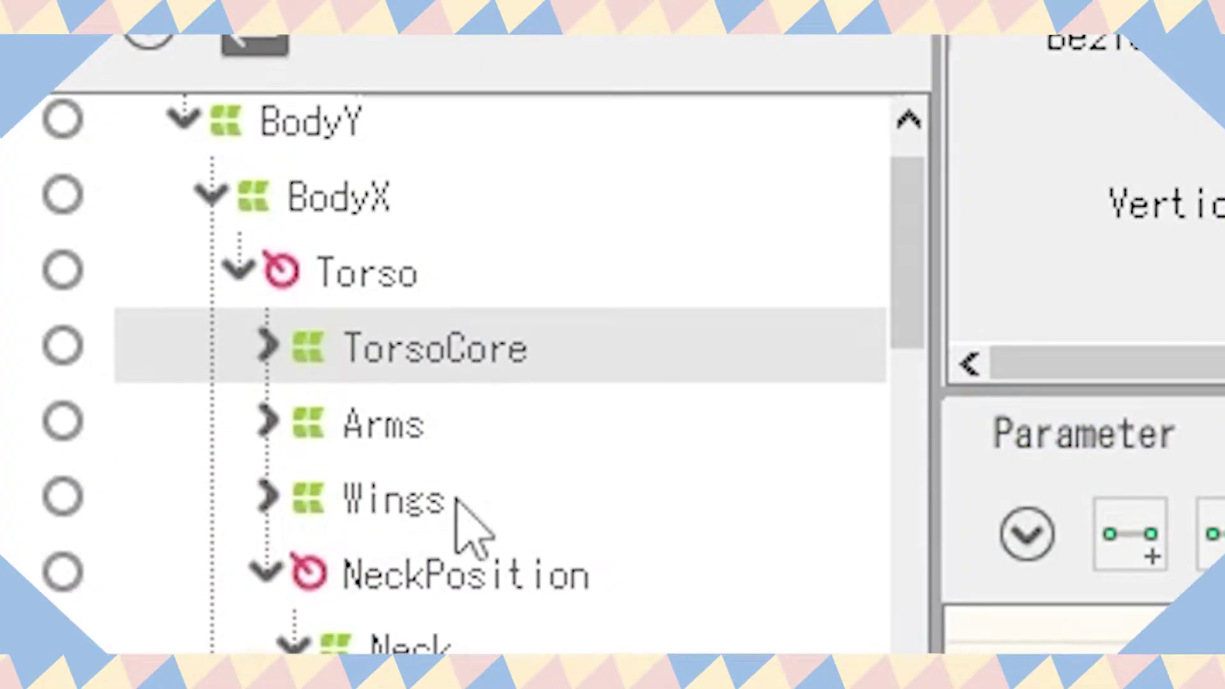
left_click(101, 423, "shift")
left_click(482, 345)
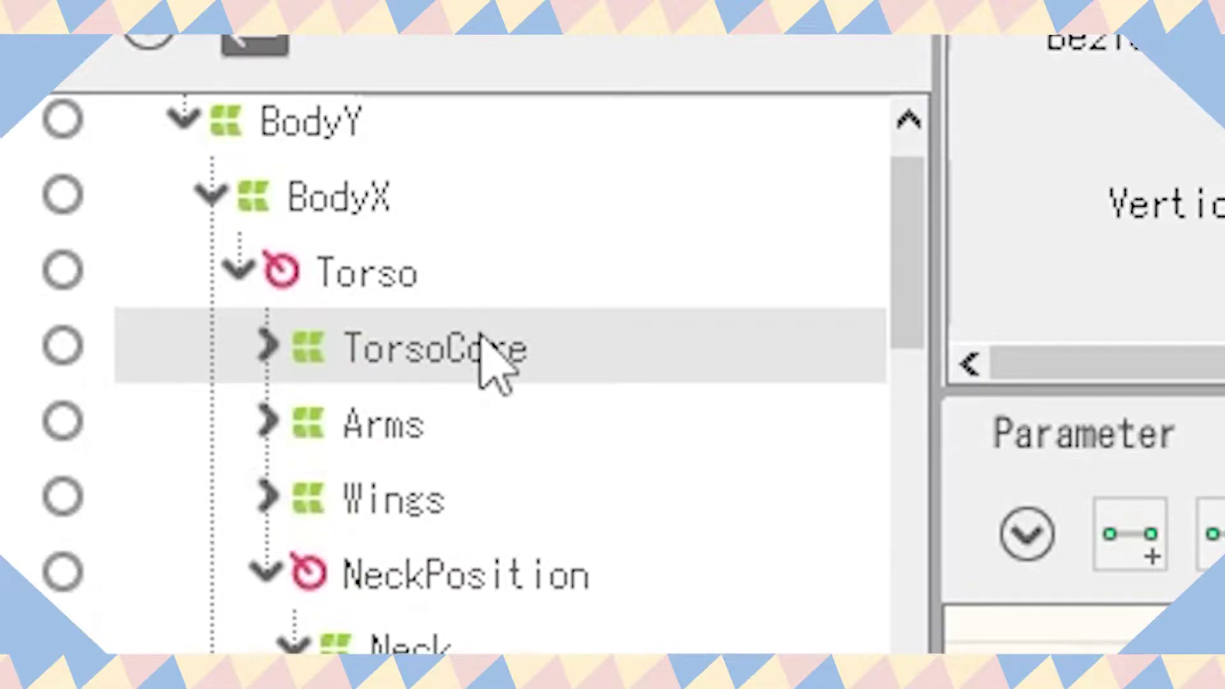
left_click(439, 445)
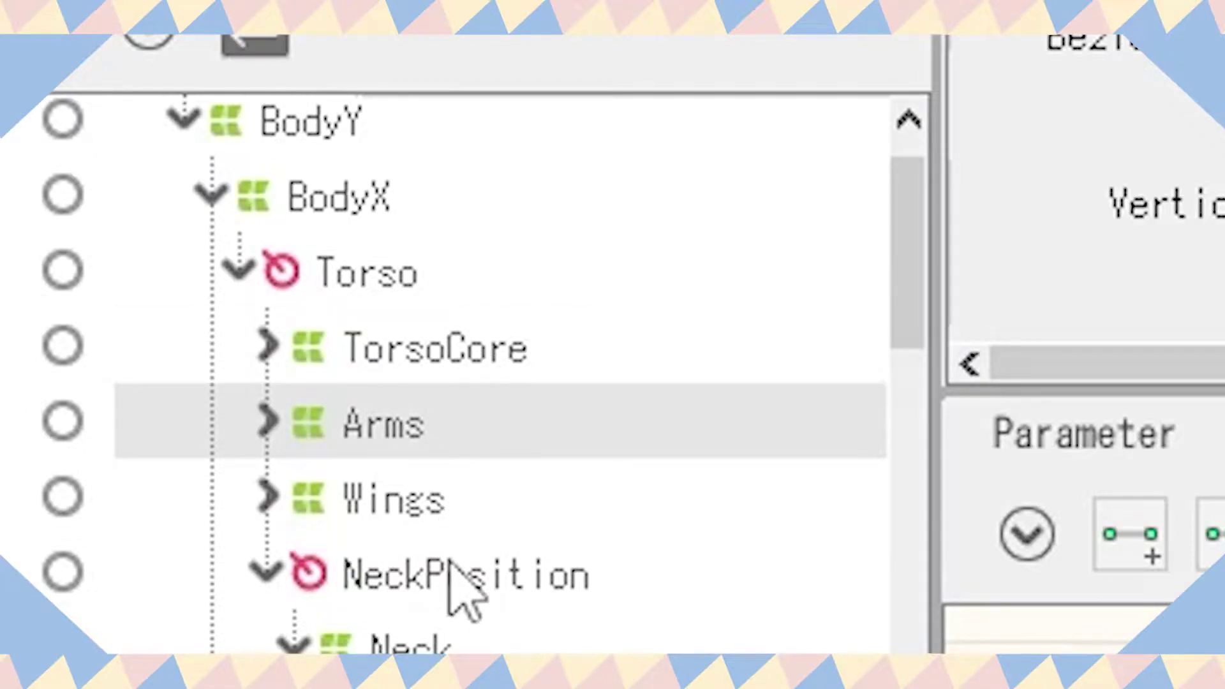
left_click(450, 522)
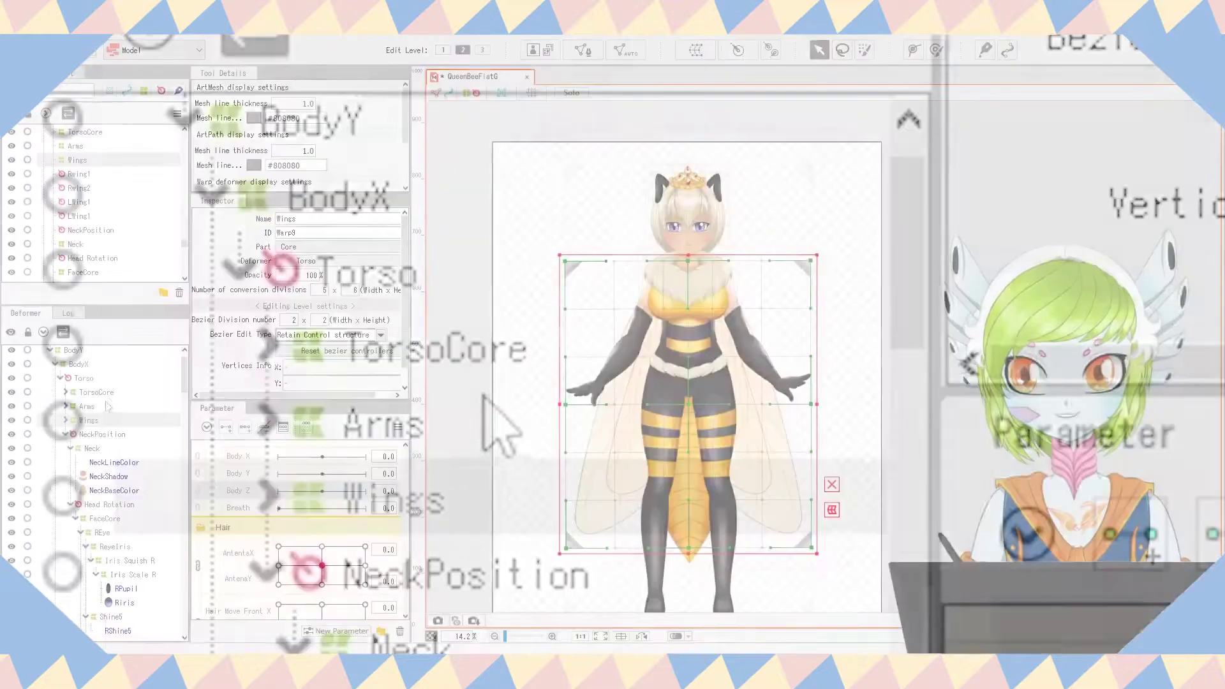
Step: Select the TorsoCore, Arms and Wings deformers together and give them three keys on Body X
left_click(499, 373)
left_click(260, 458)
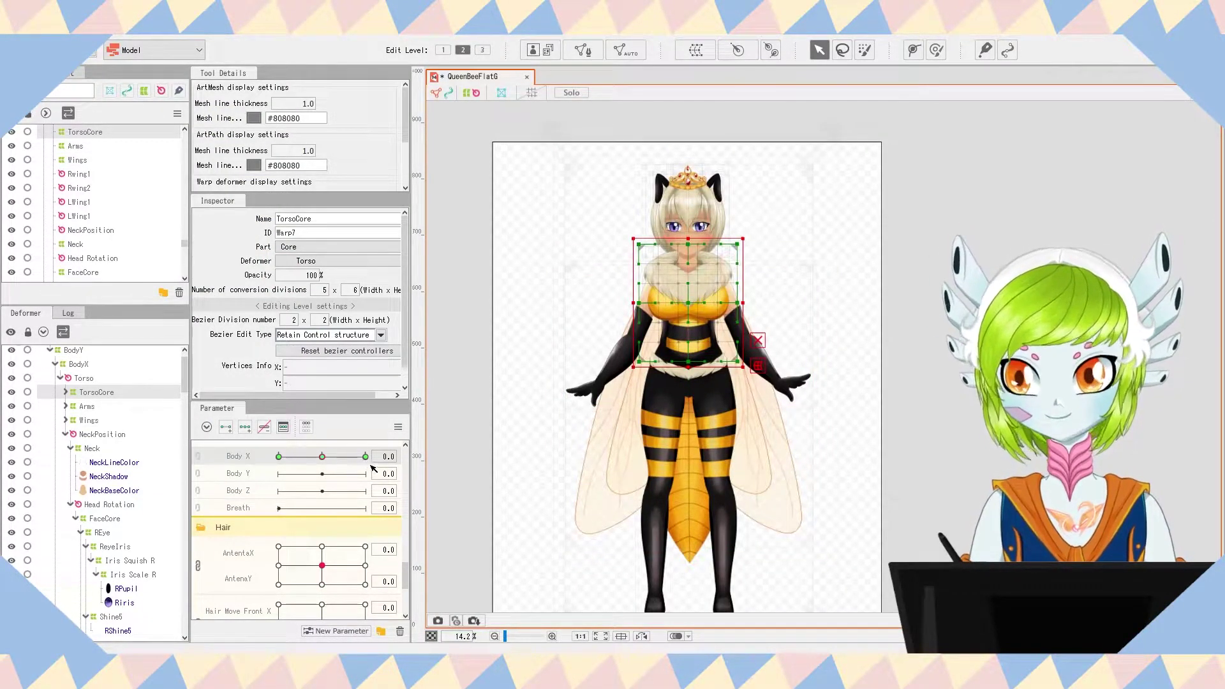
left_click(110, 421, "shift")
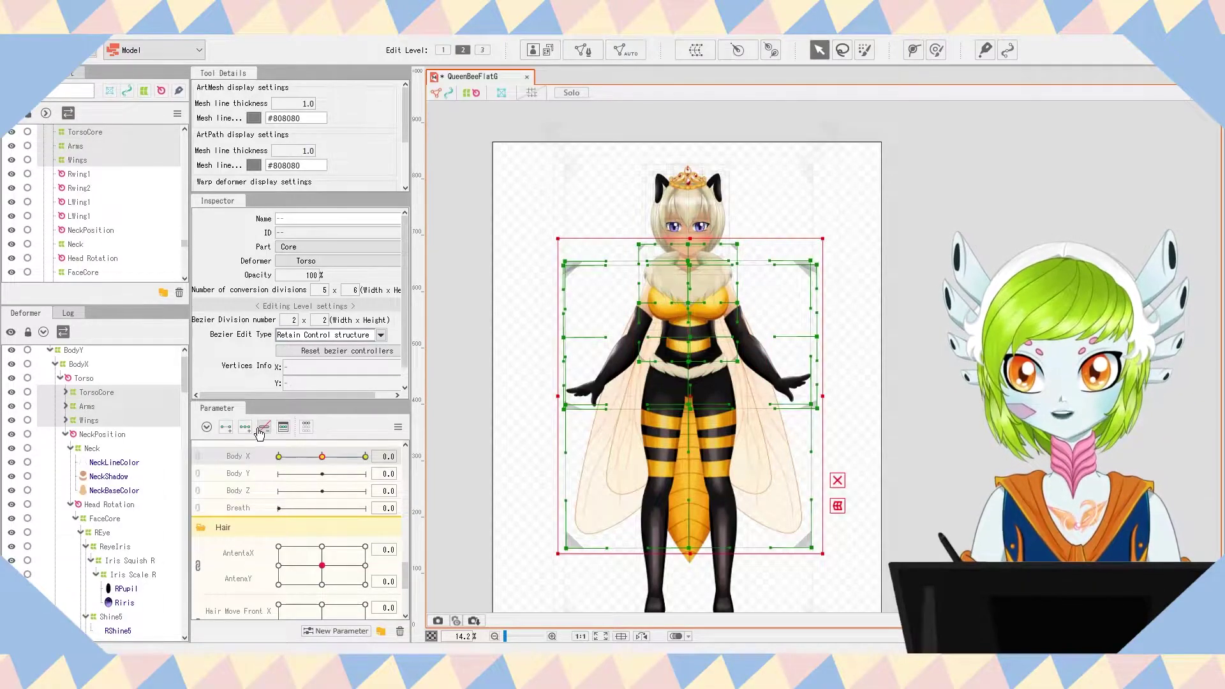
Step: Set Body X to 10 and nudge the TorsoCore deformer slightly toward the canvas's right with the deform brush
left_click(118, 397)
left_click_drag(322, 456, 343, 457)
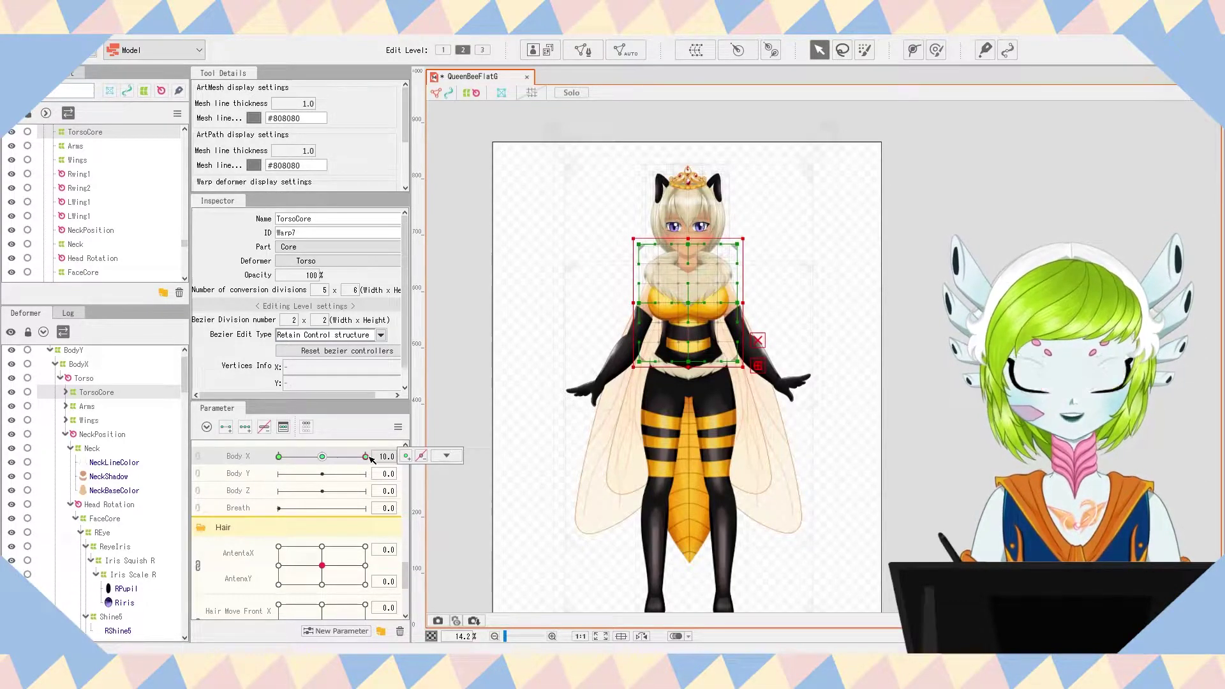
key("b")
left_click_drag(688, 310, 698, 310)
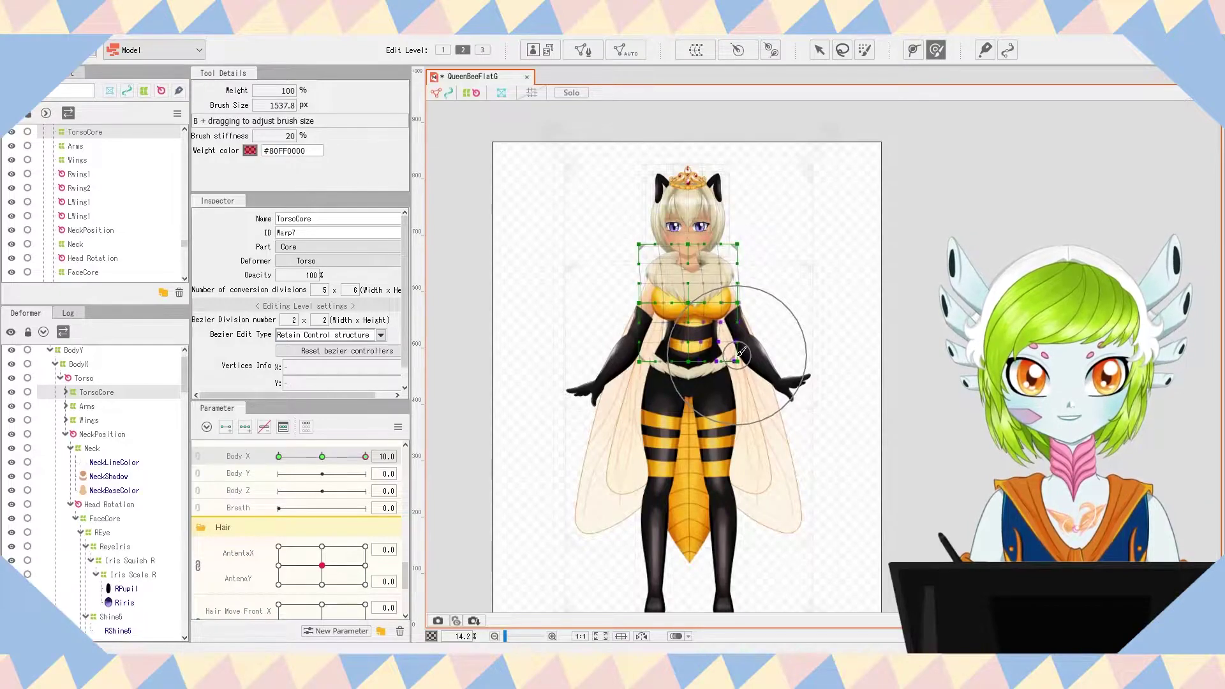
Step: Reflect TorsoCore's Body X motion horizontally and run the parameter through its range to check the result
left_click(398, 427)
left_click(489, 530)
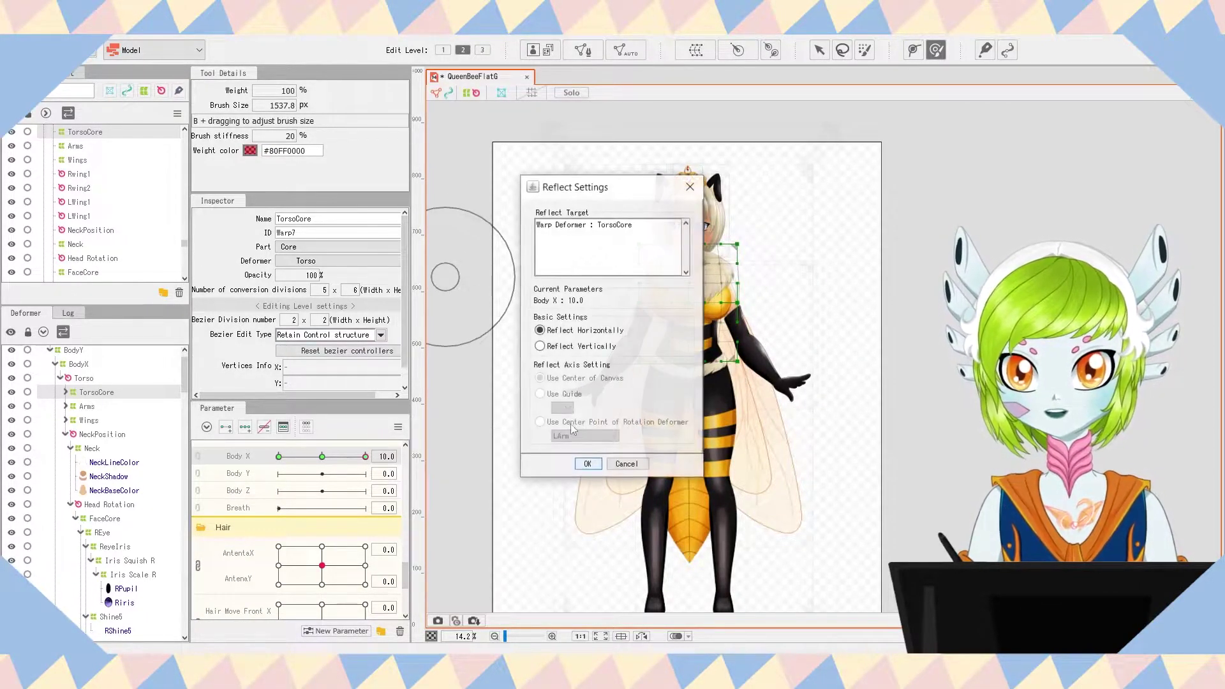
left_click(598, 466)
left_click_drag(365, 456, 212, 437)
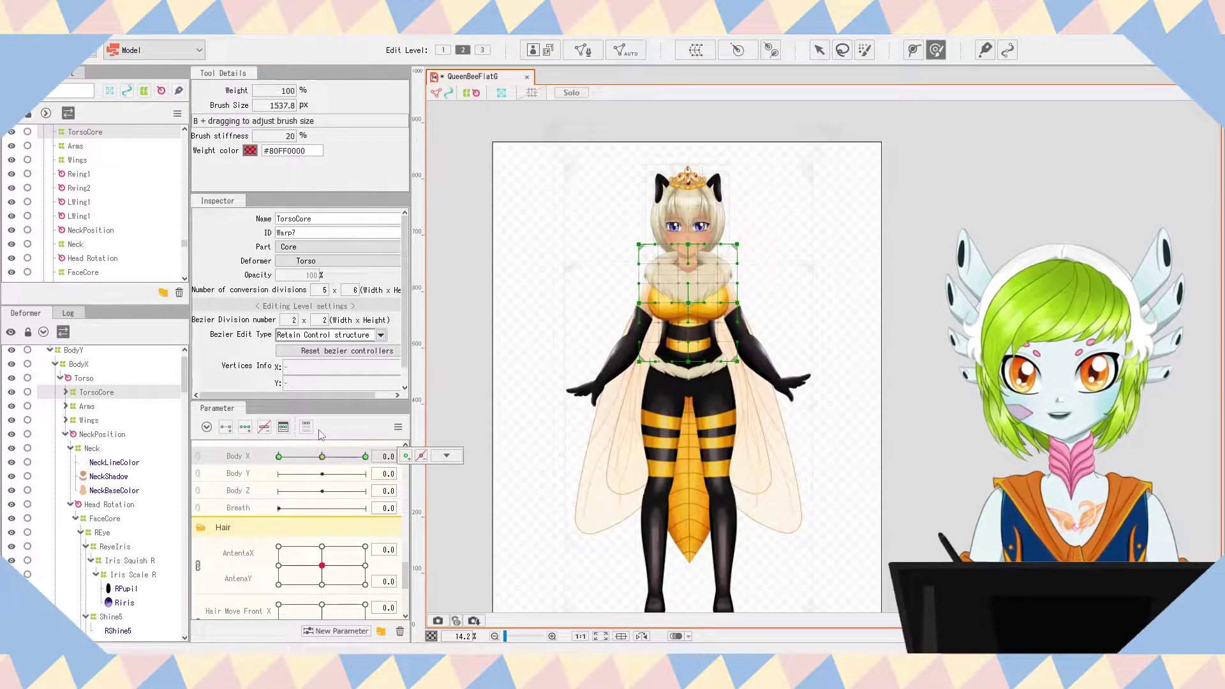
Step: At Body X 10, bend the Arms warp deformer by pulling its canvas-right side inward and its canvas-left side up and outward
left_click(88, 406)
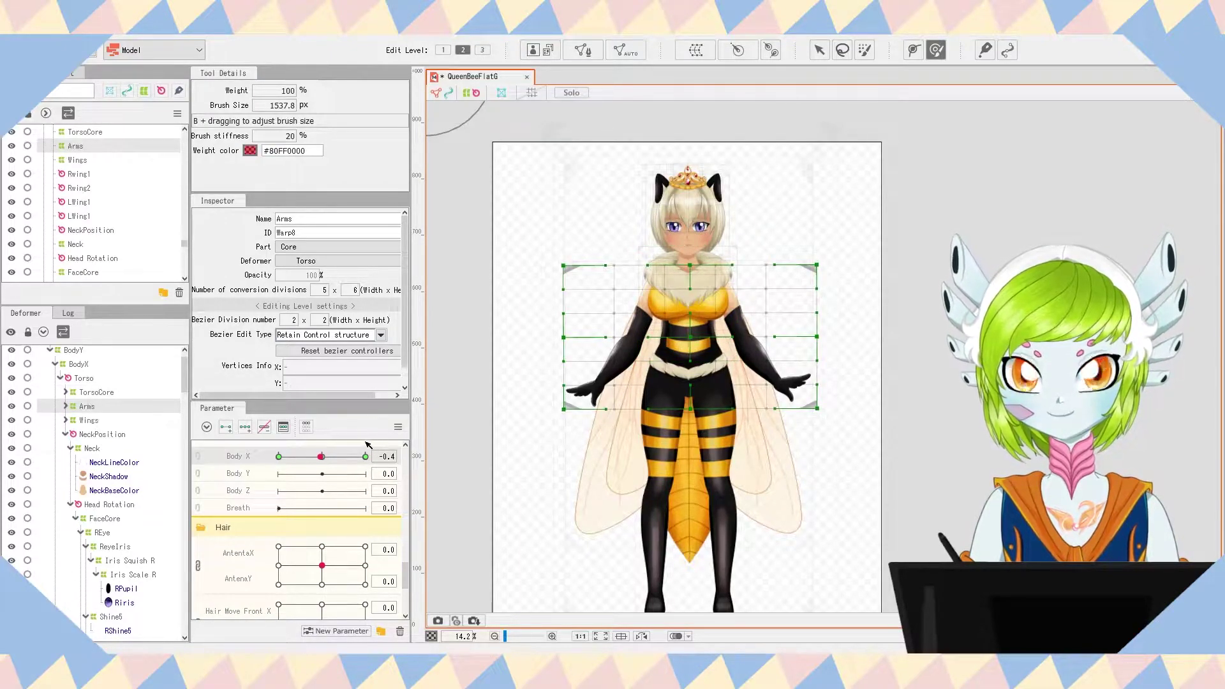
left_click_drag(325, 460, 371, 456)
left_click(446, 455)
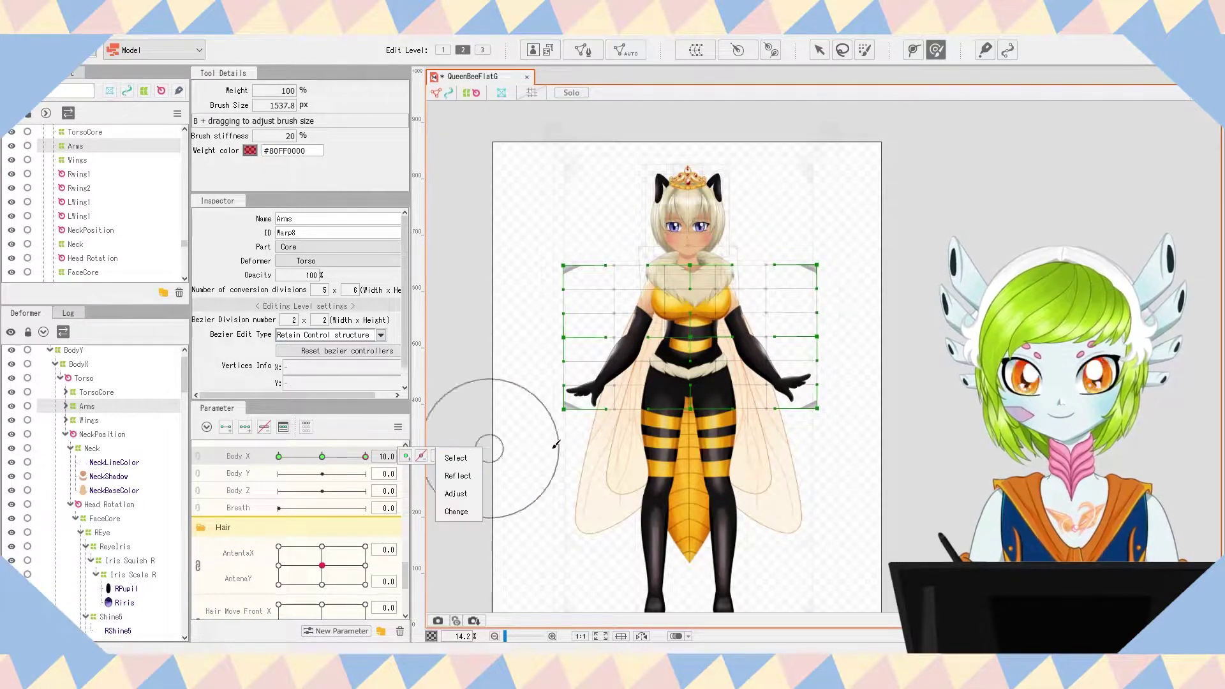
left_click(819, 50)
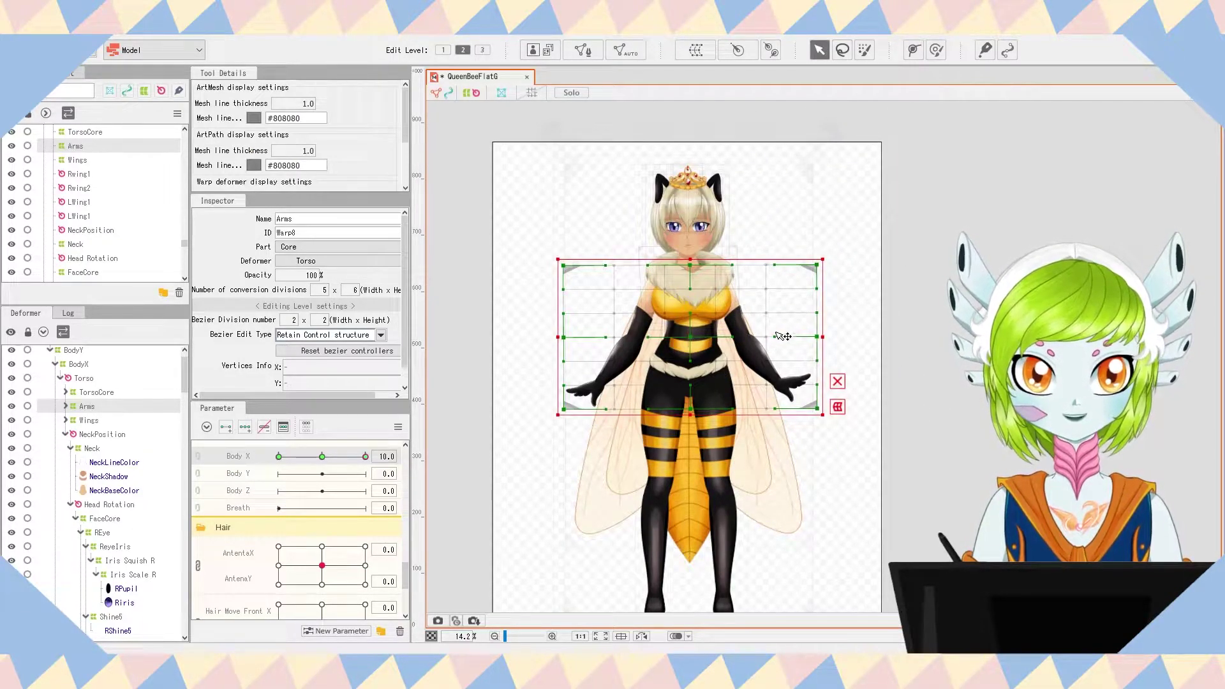
left_click_drag(780, 344, 691, 353)
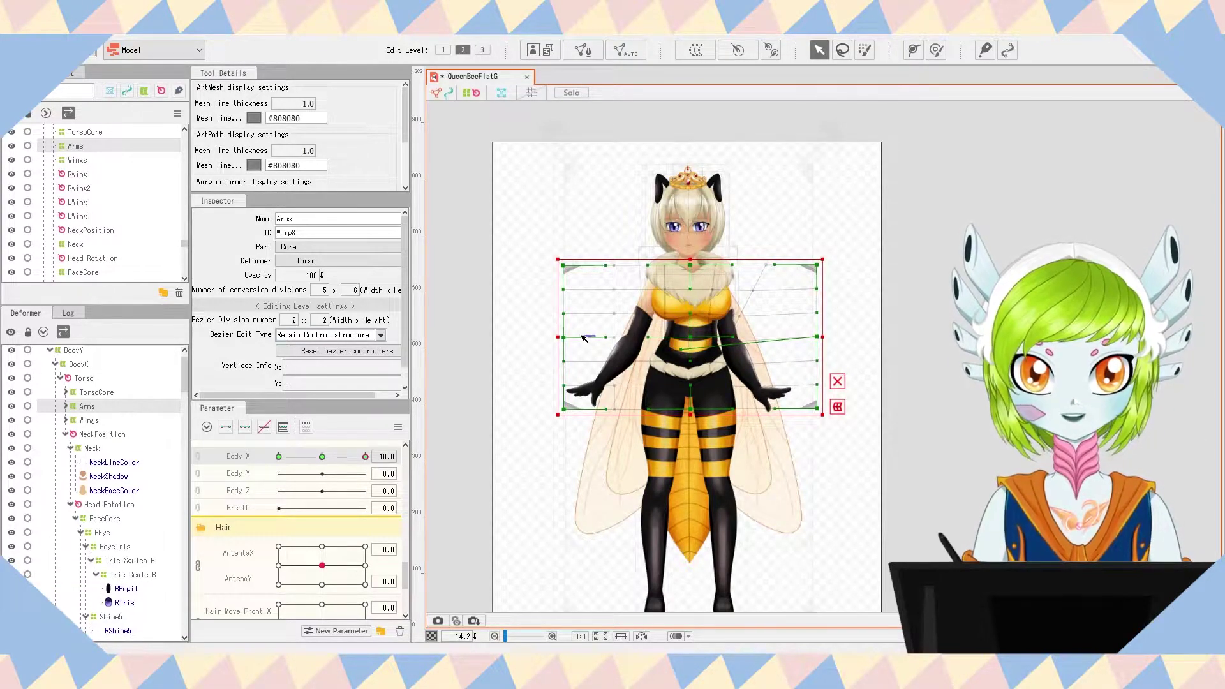
left_click_drag(564, 346, 549, 282)
Step: Reflect the Arms deformer's Body X motion onto the opposite key and run the parameter back to the middle
left_click_drag(338, 458, 390, 452)
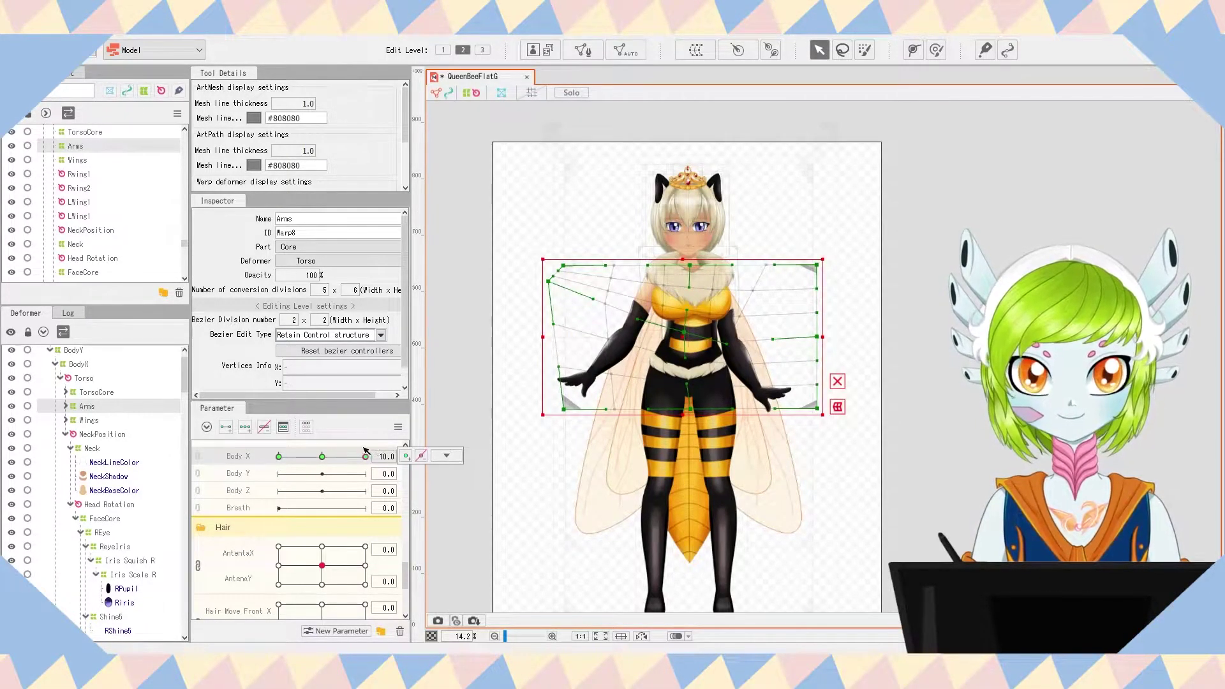
left_click(397, 429)
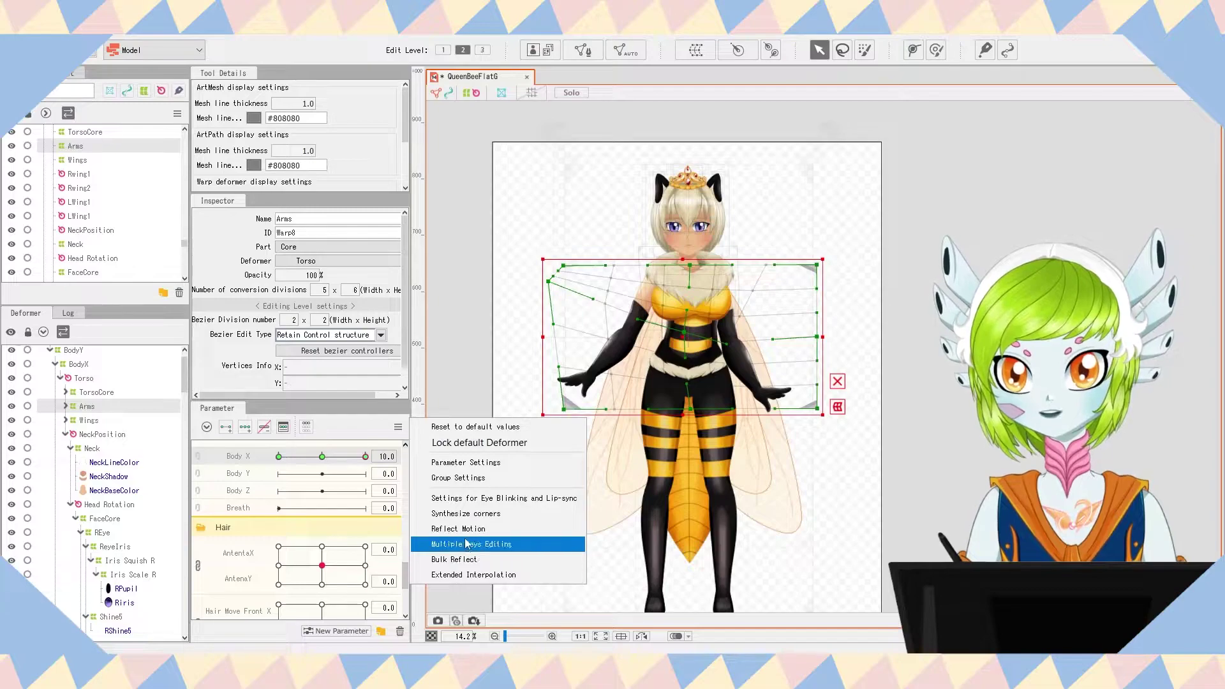
left_click(475, 529)
left_click(587, 469)
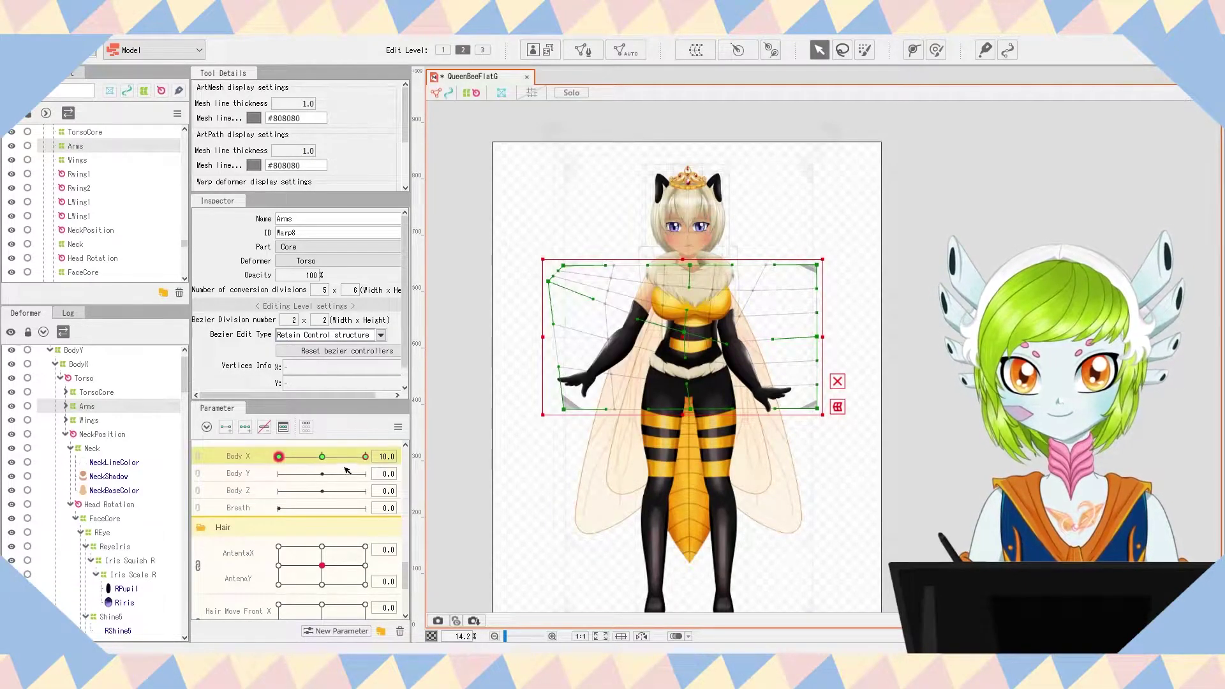
left_click(279, 456)
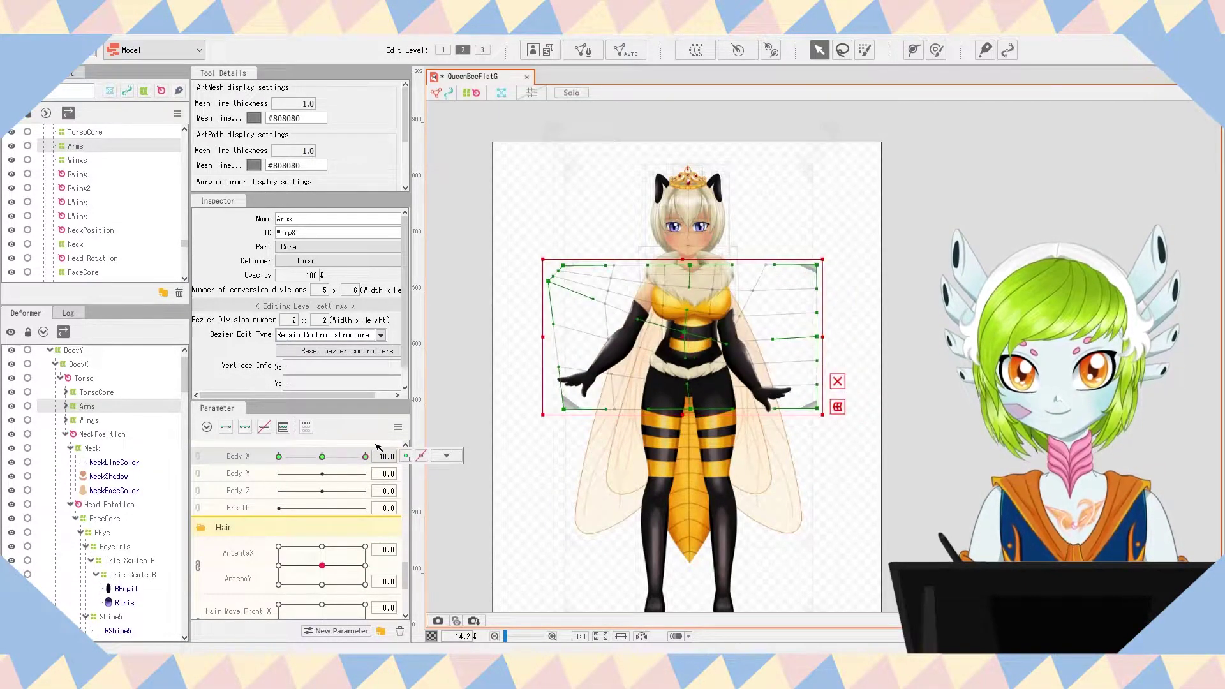
left_click(324, 457)
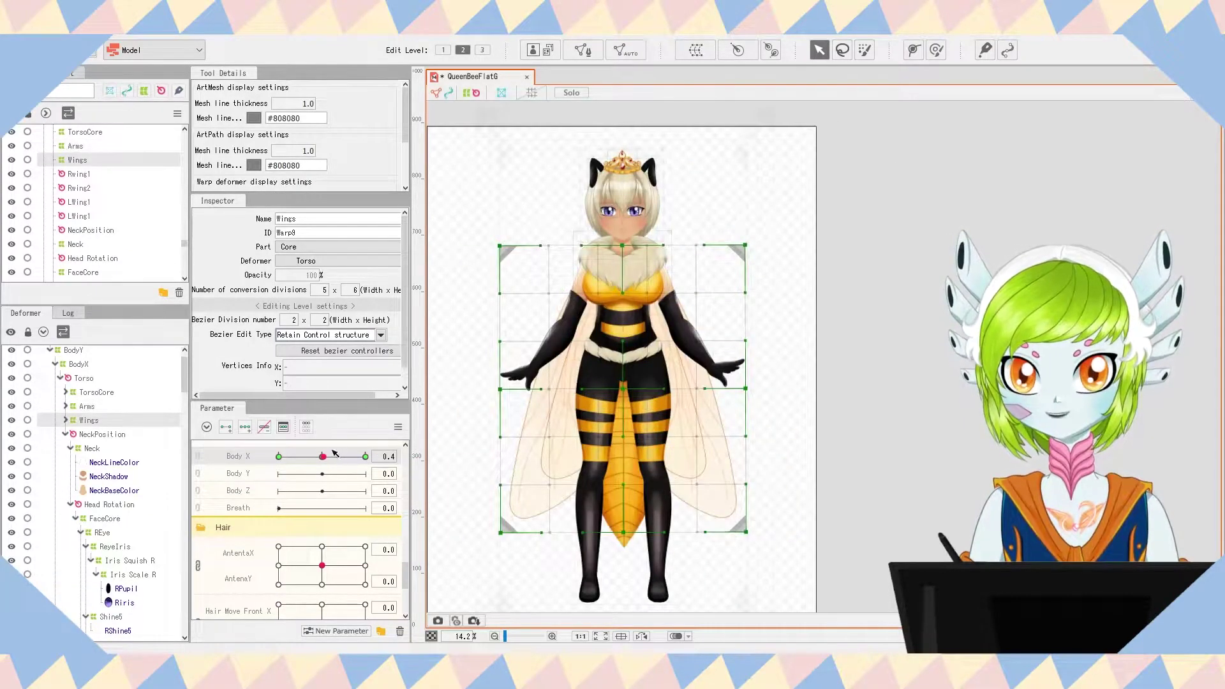
Step: At Body X 10, bend the Wings warp deformer by pulling its canvas-right side inward and its canvas-left side up and outward
left_click(323, 457)
left_click(365, 457)
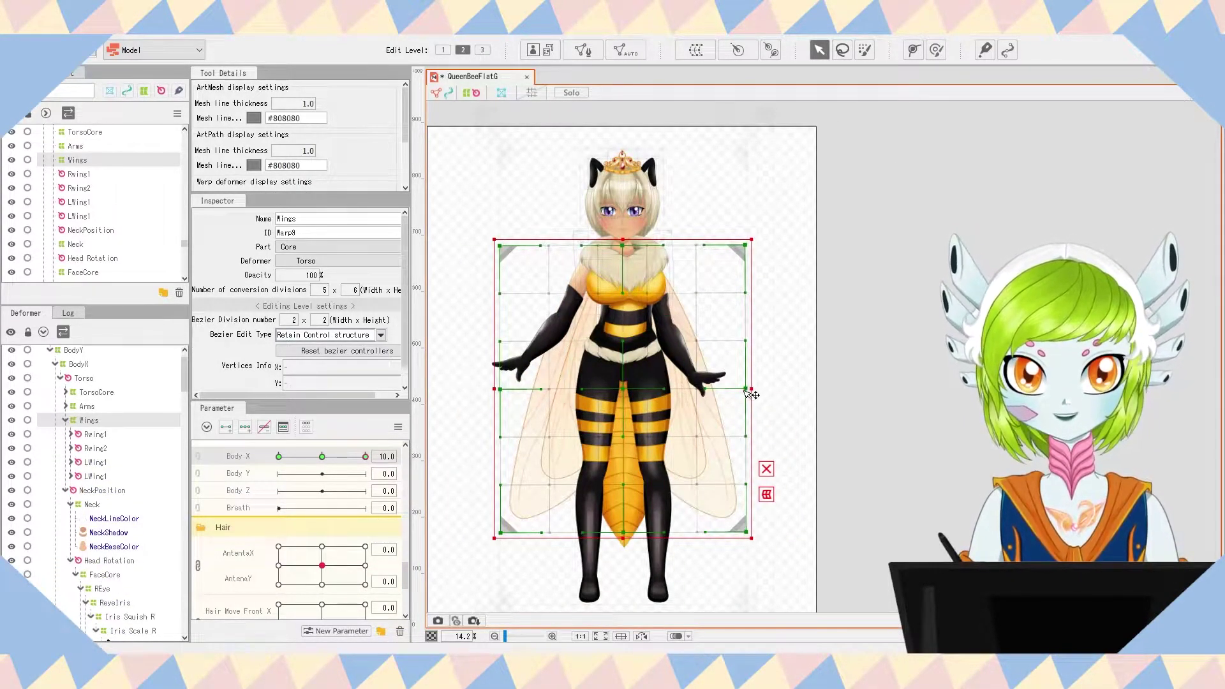
left_click_drag(750, 394, 663, 412)
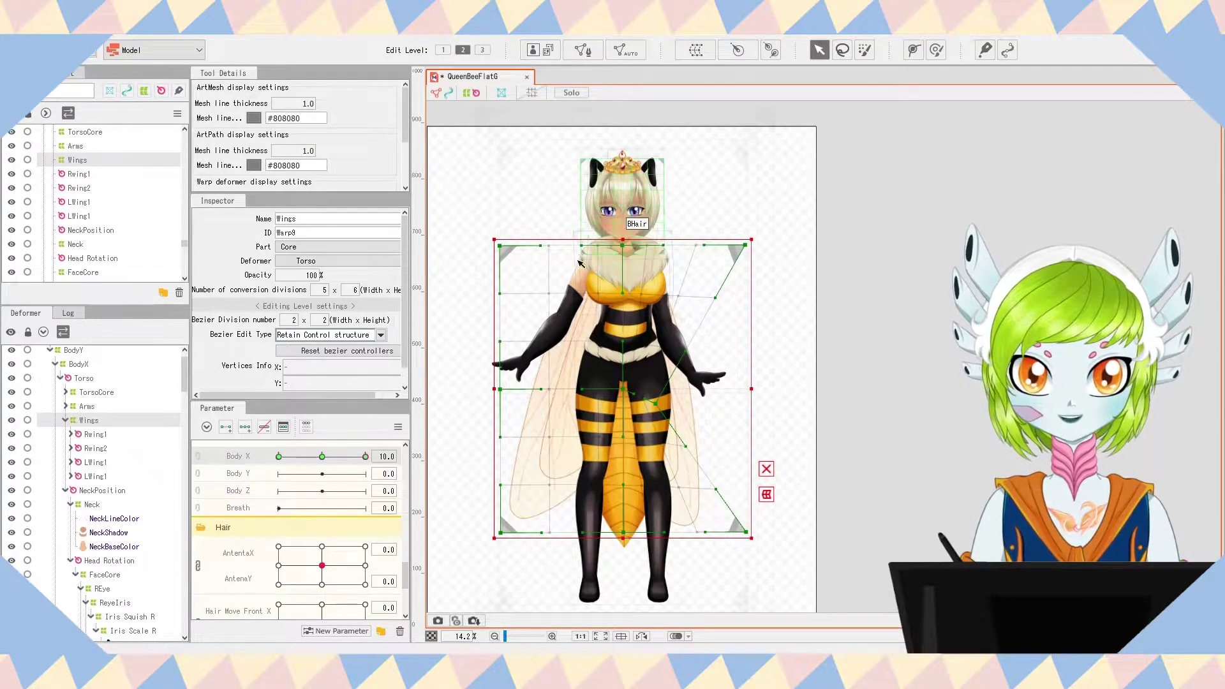
left_click_drag(500, 390, 421, 320)
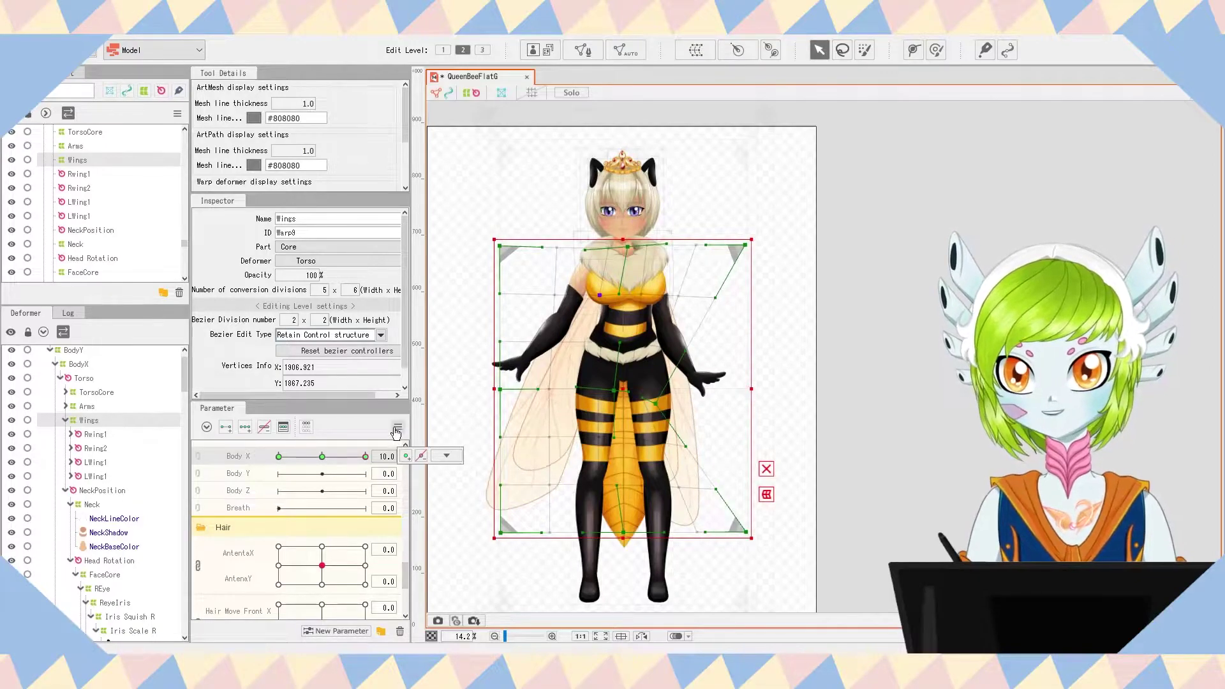
Step: Reflect the Wings deformer's Body X motion onto the opposite key and run the parameter back toward the middle
left_click(396, 430)
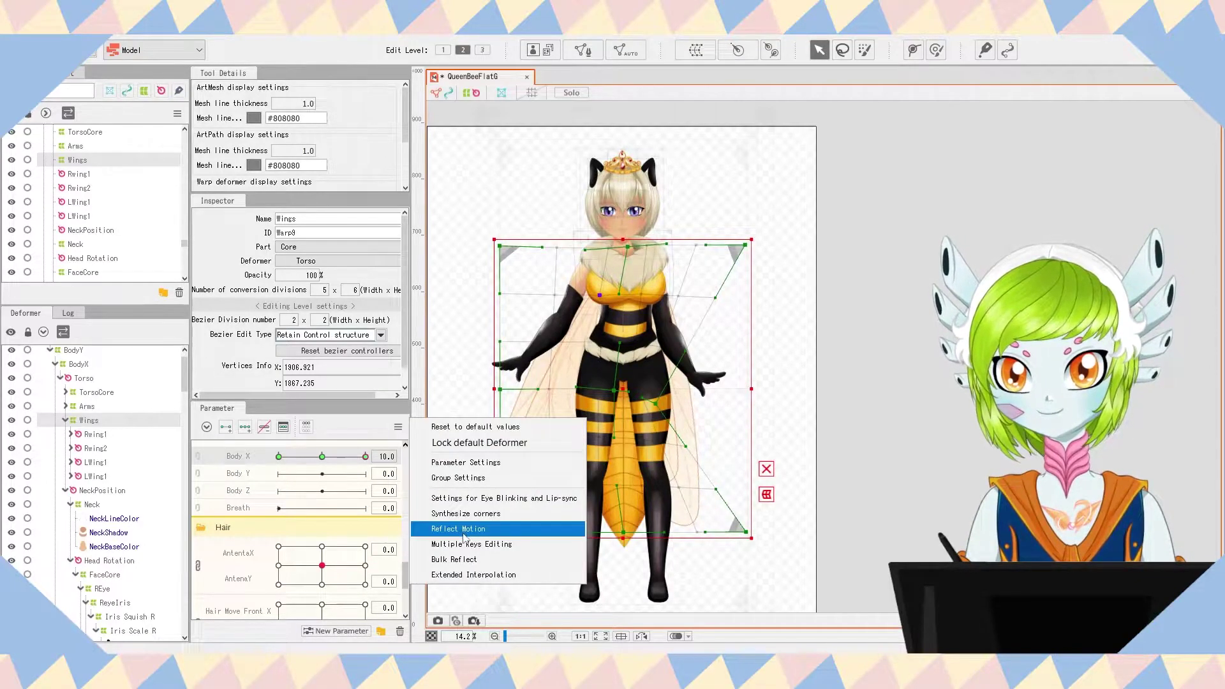
left_click(446, 528)
left_click(587, 465)
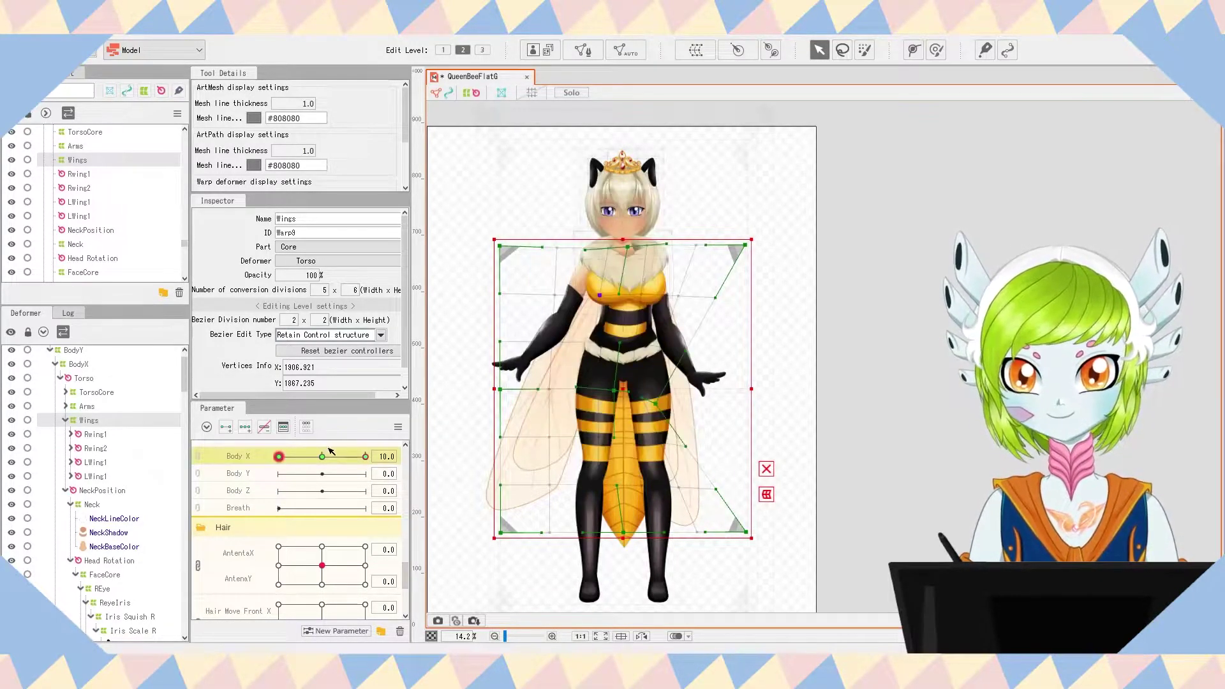
left_click_drag(365, 456, 329, 460)
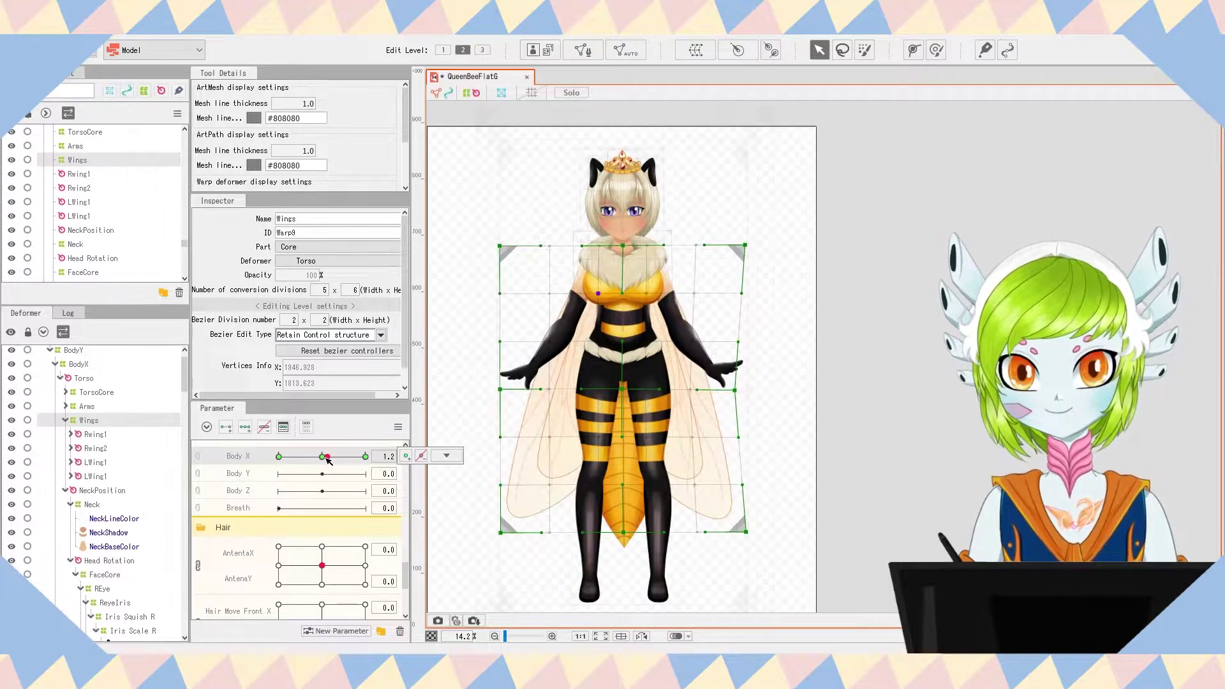
Step: Collapse the Wings and NeckPosition branches in the deformer tree and move Body X to 10 to check the legs
left_click(64, 420)
left_click(56, 449)
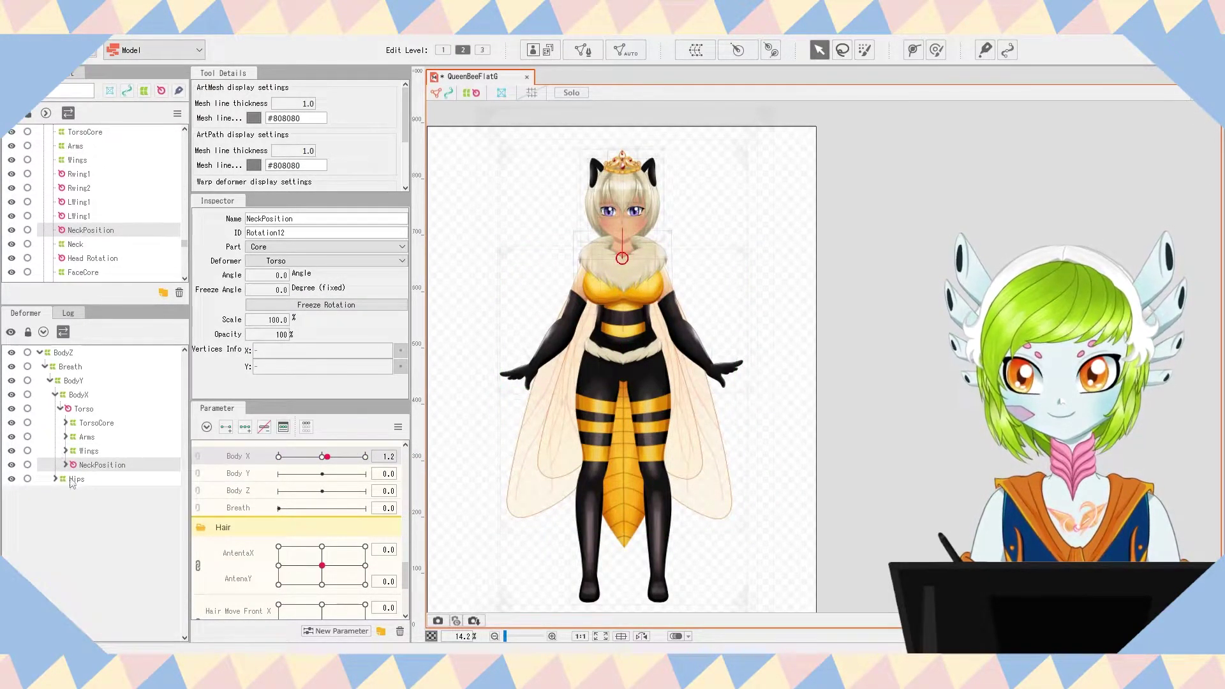
scroll(606, 502, "up", 2)
left_click_drag(327, 457, 426, 460)
left_click(446, 455)
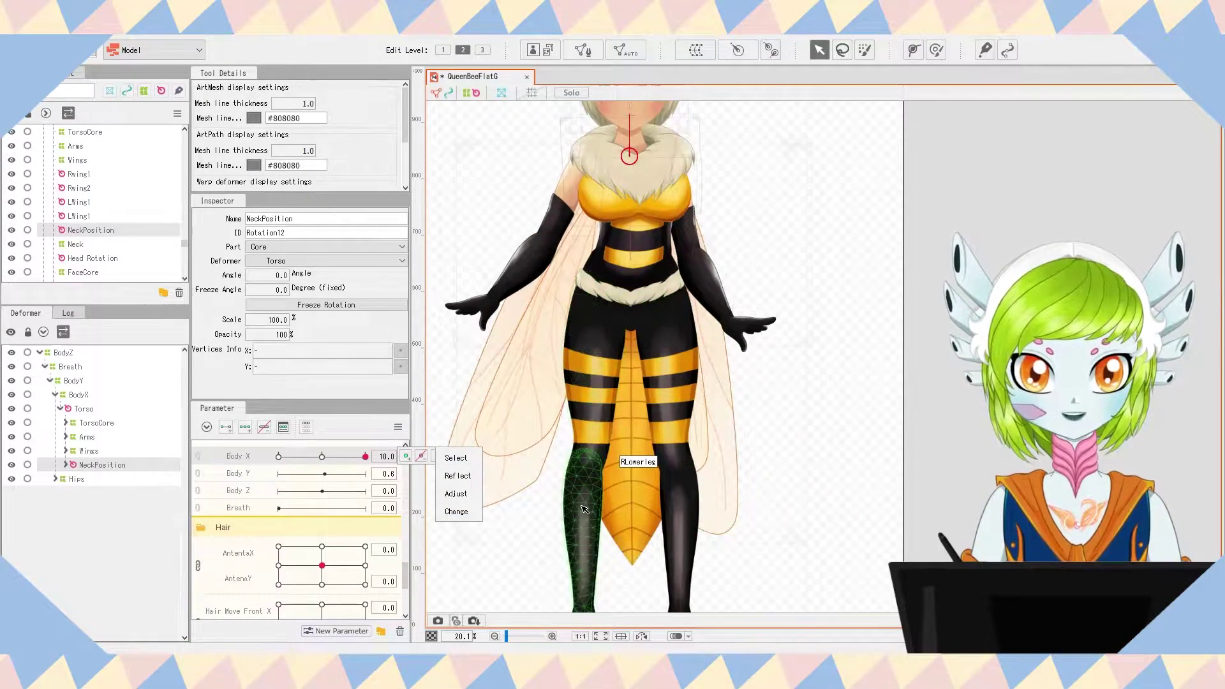
Step: Give the RightLeg rotation deformer three keys on Body X and rotate it to about -4.4° at Body X 10
left_click(590, 473)
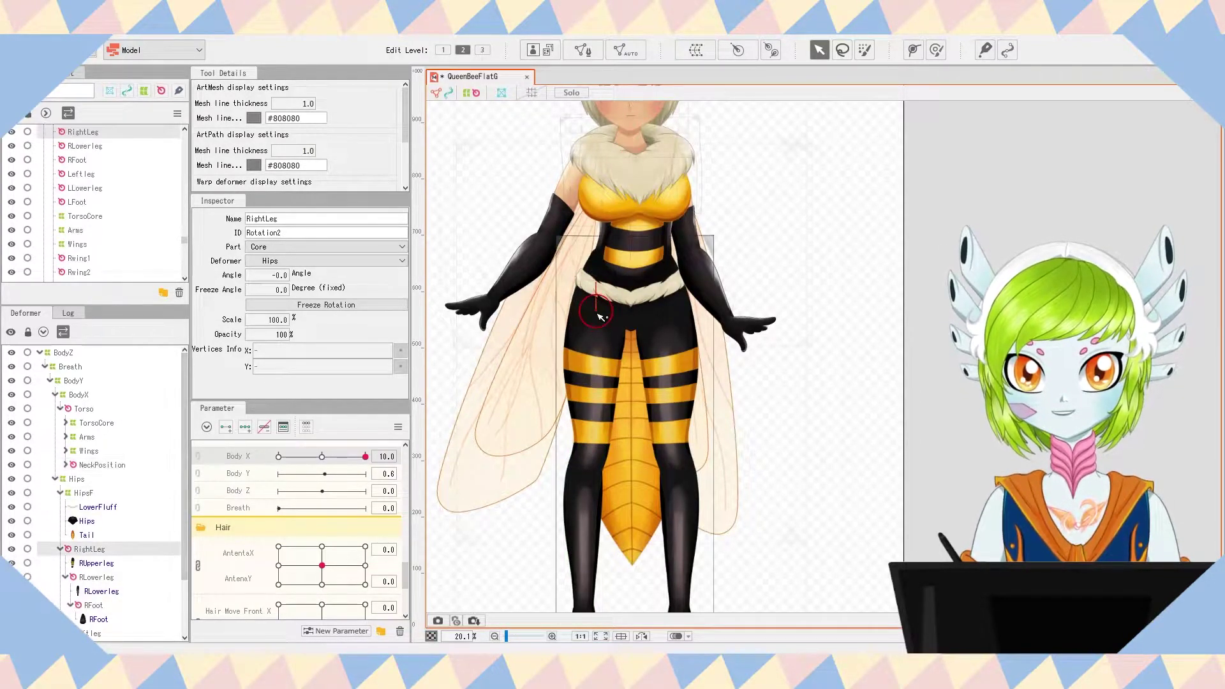
scroll(148, 527, "down", 2)
left_click(245, 428)
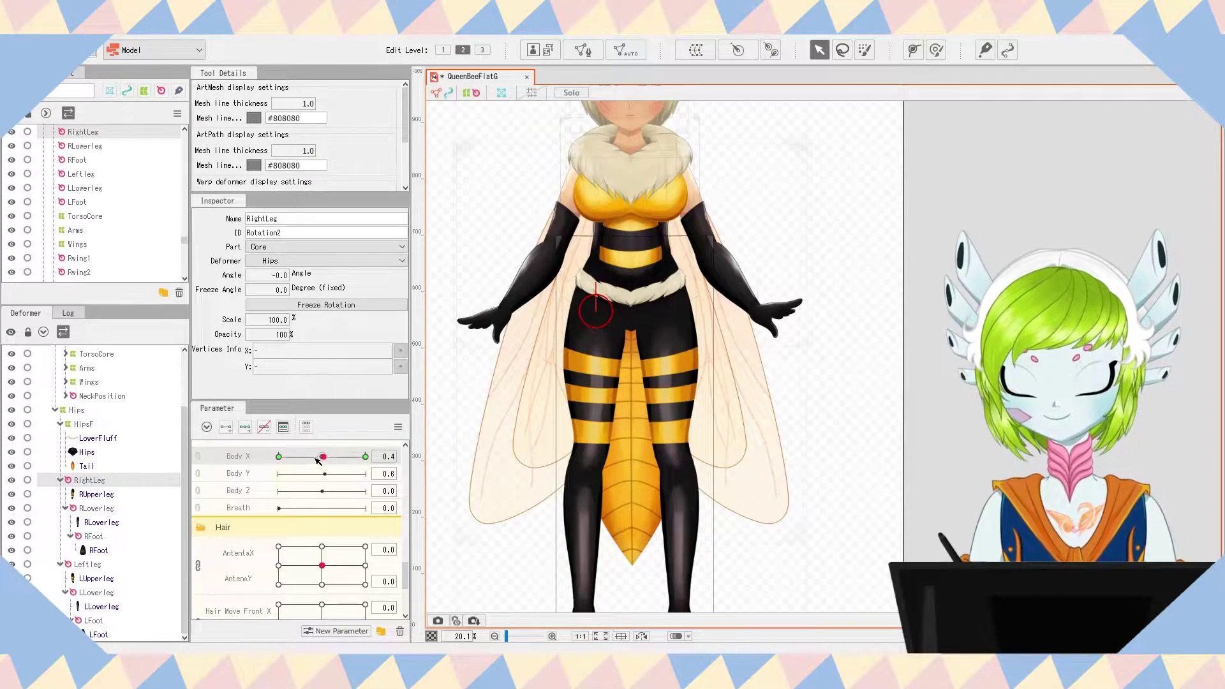
left_click_drag(324, 457, 373, 455)
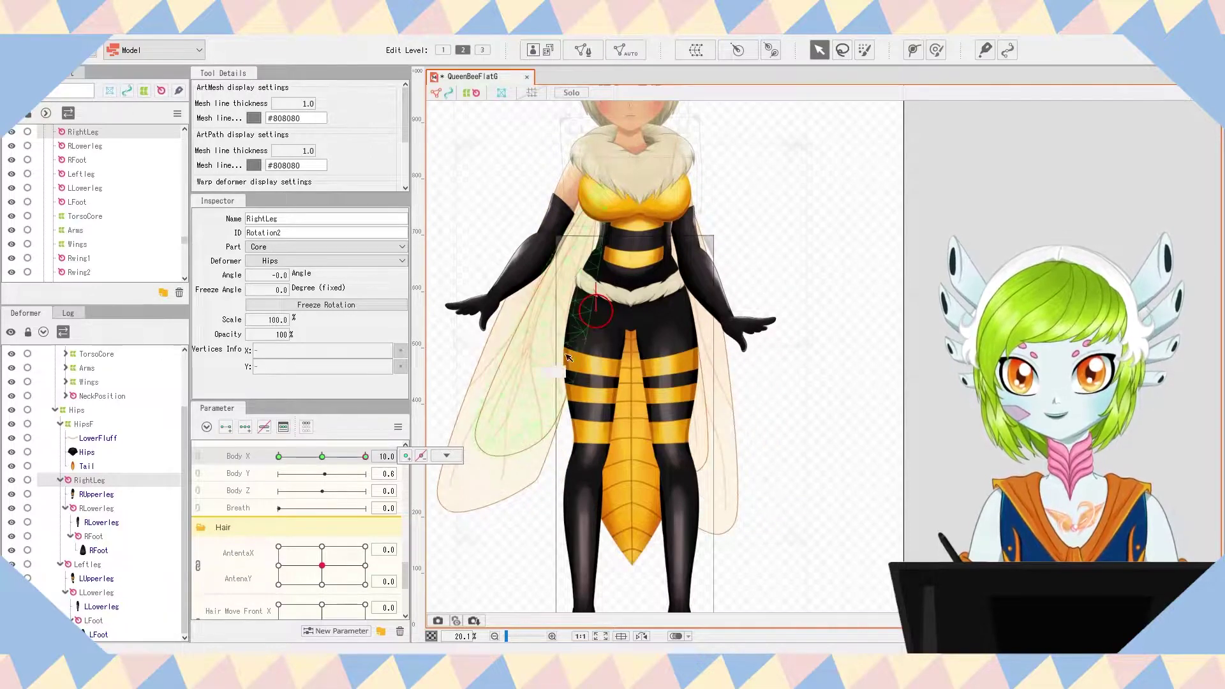
left_click_drag(596, 278, 594, 279)
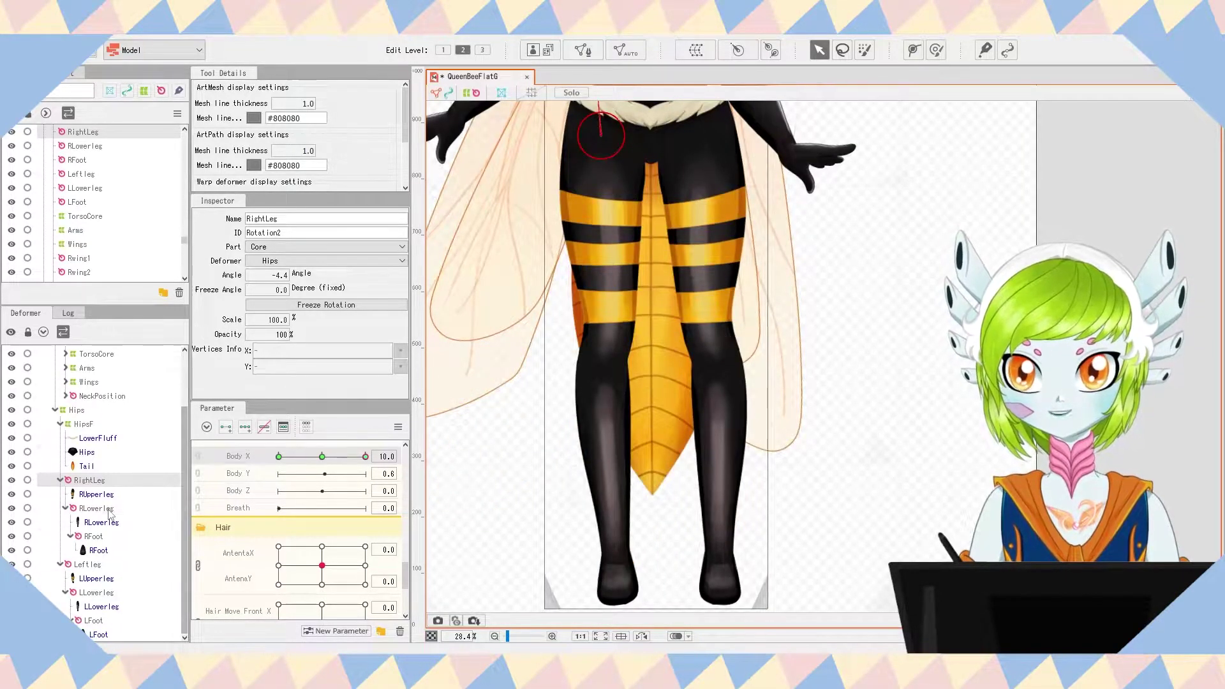
Step: Give the RLowerleg rotation deformer three Body X keys, rotate it to about 14.4° at Body X 10 and check the motion
left_click(108, 510)
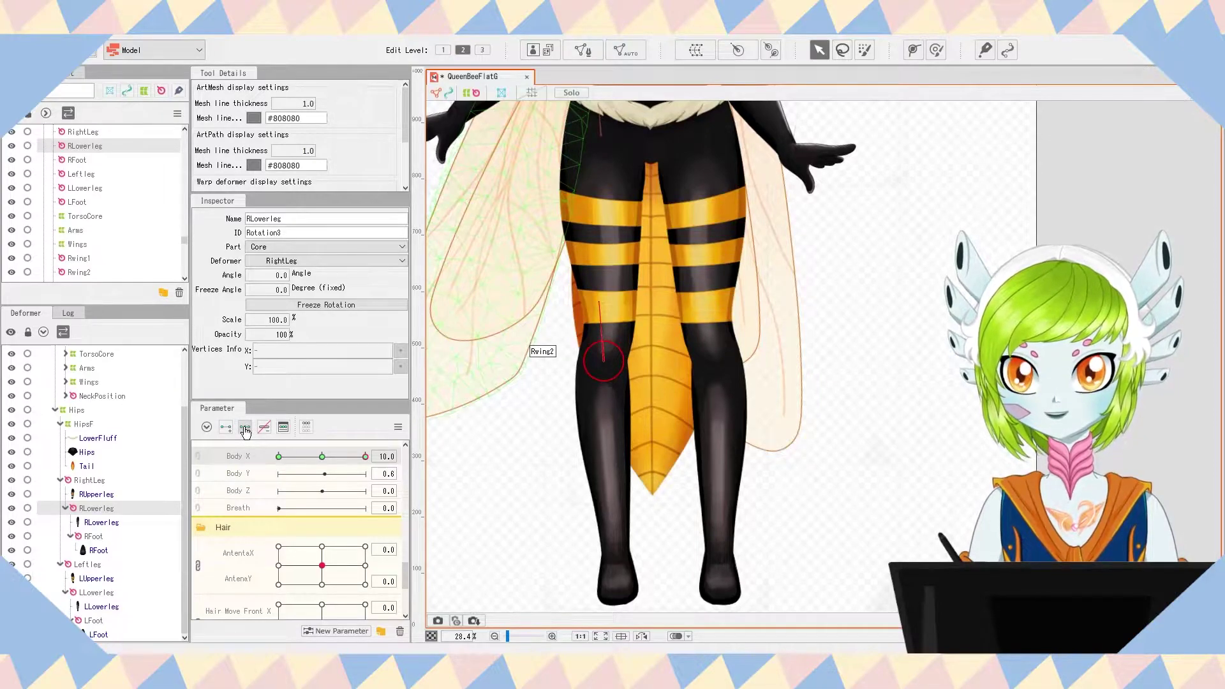
left_click_drag(603, 482, 574, 484)
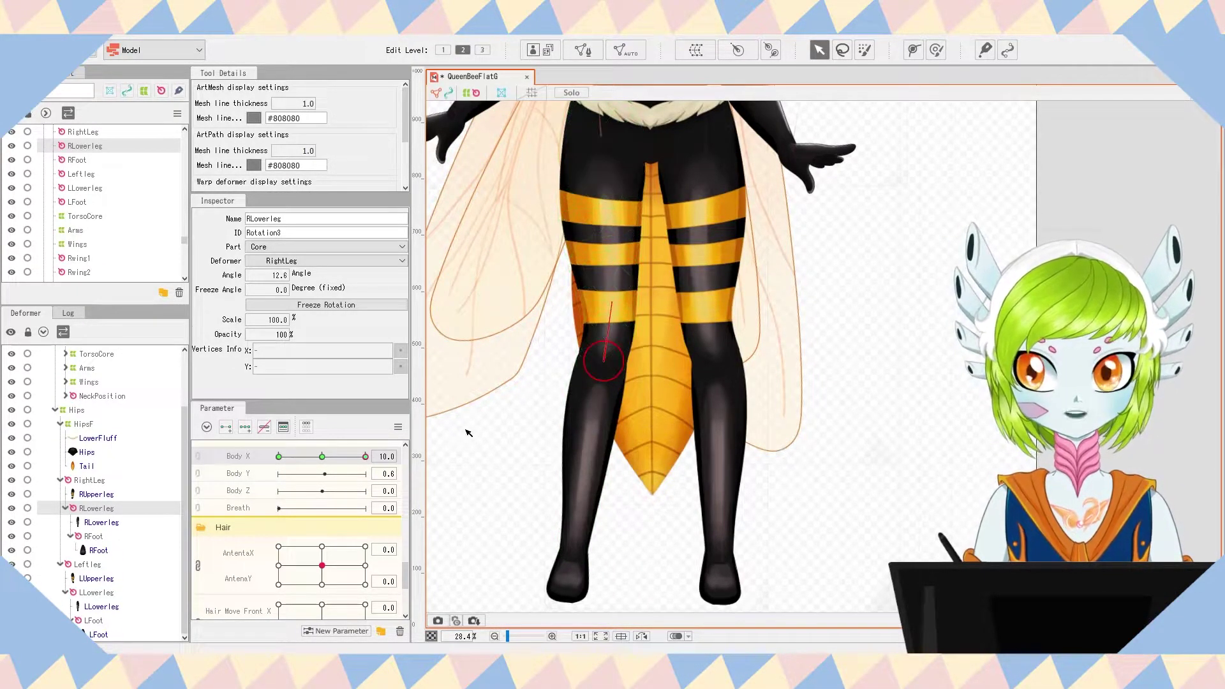
left_click(352, 456)
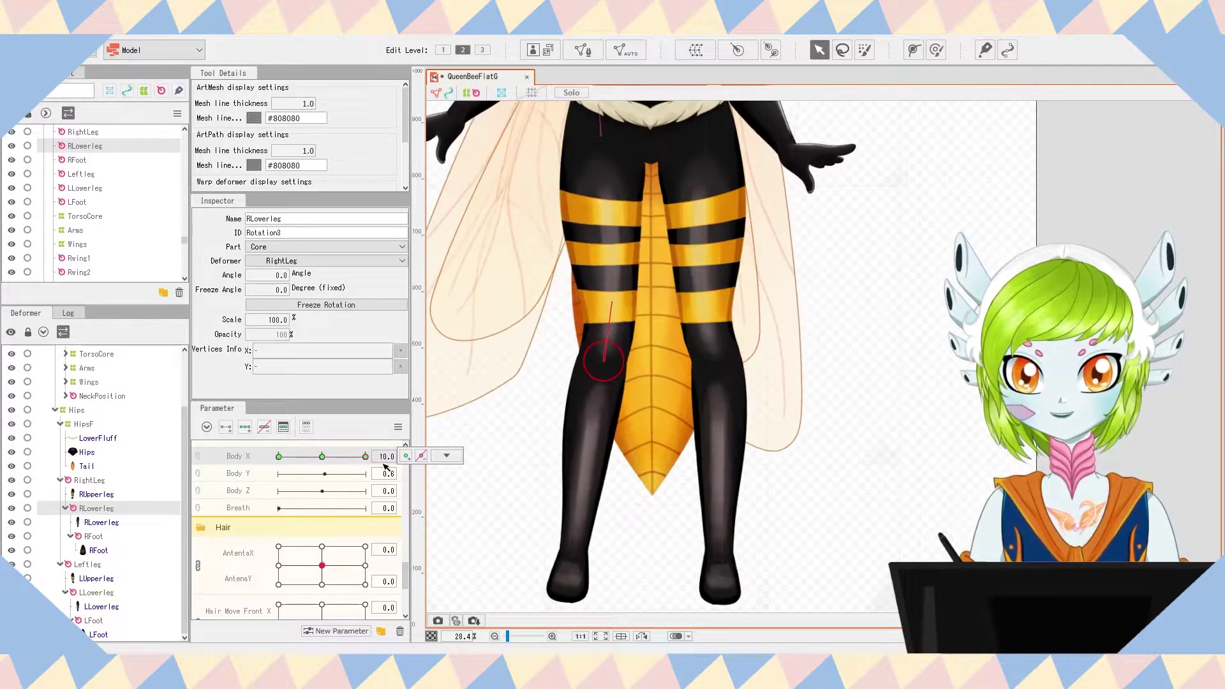
left_click_drag(343, 466, 460, 446)
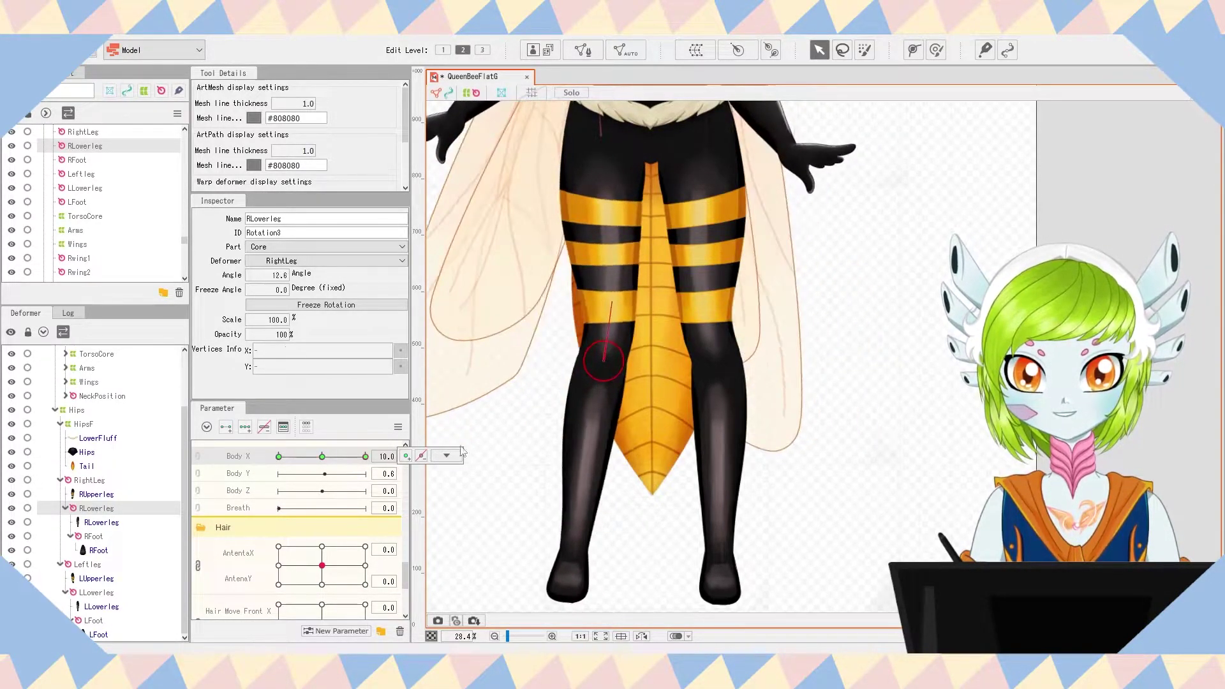
left_click(612, 304)
left_click_drag(612, 303, 615, 304)
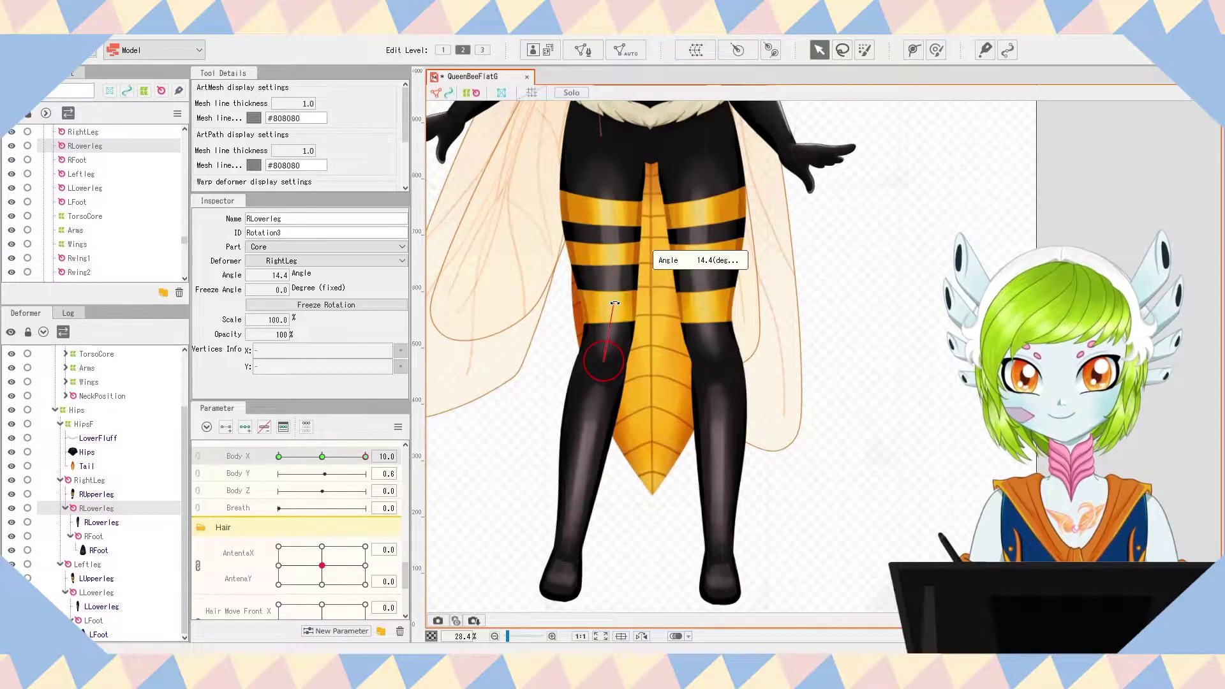
left_click_drag(339, 457, 402, 466)
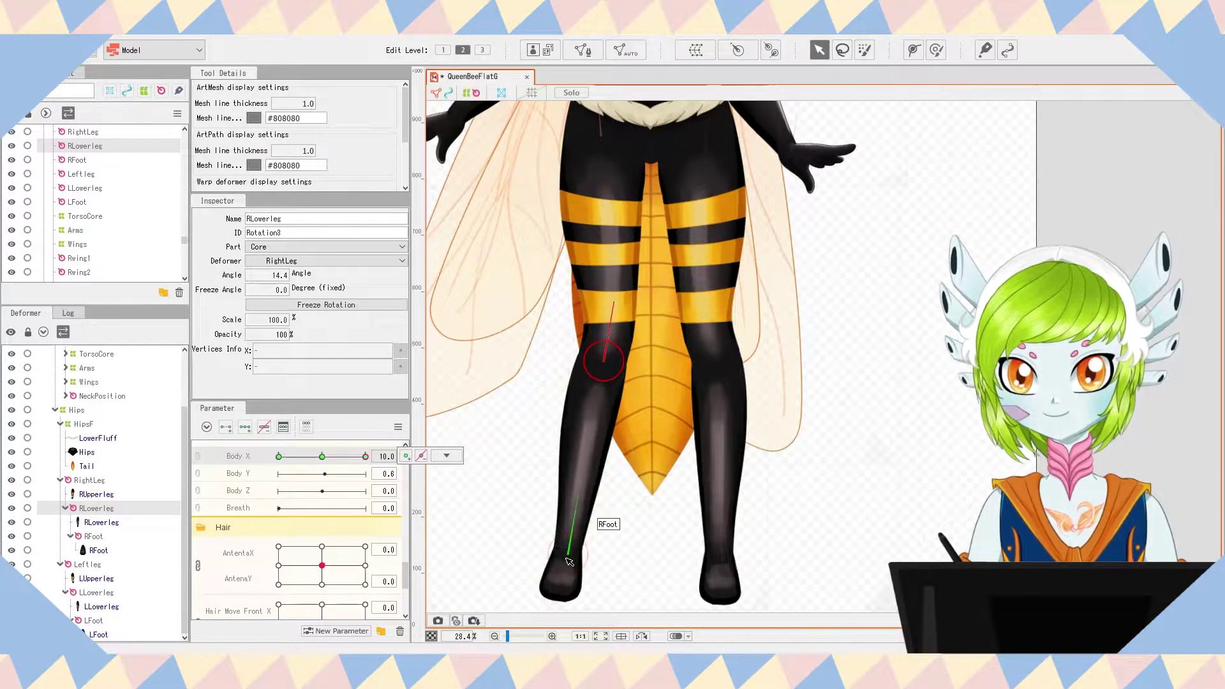
Step: Give the RFoot rotation deformer three Body X keys, rotate the foot slightly at Body X 10 and check the leg's motion
left_click(570, 562)
left_click(246, 429)
left_click_drag(577, 497, 570, 495)
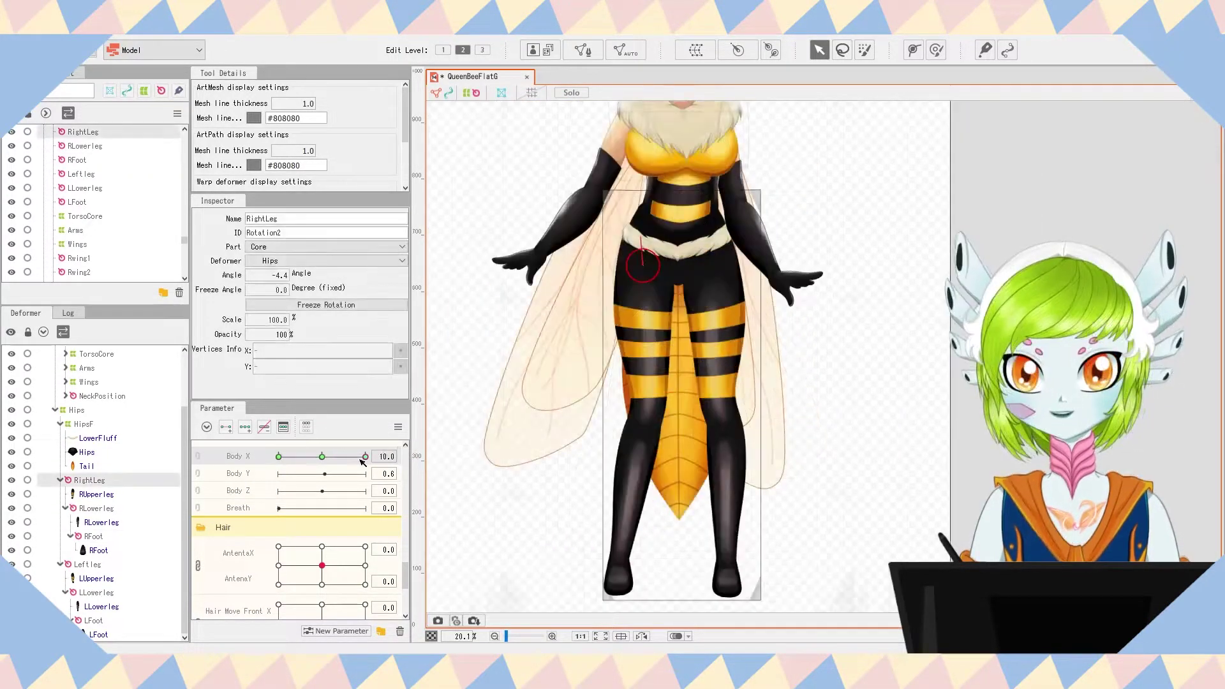
left_click_drag(365, 457, 324, 456)
Step: Give the LeftLeg rotation deformer three Body X keys and rotate it to about 4° at Body X -10, undoing any accidental deletion
left_click(88, 566)
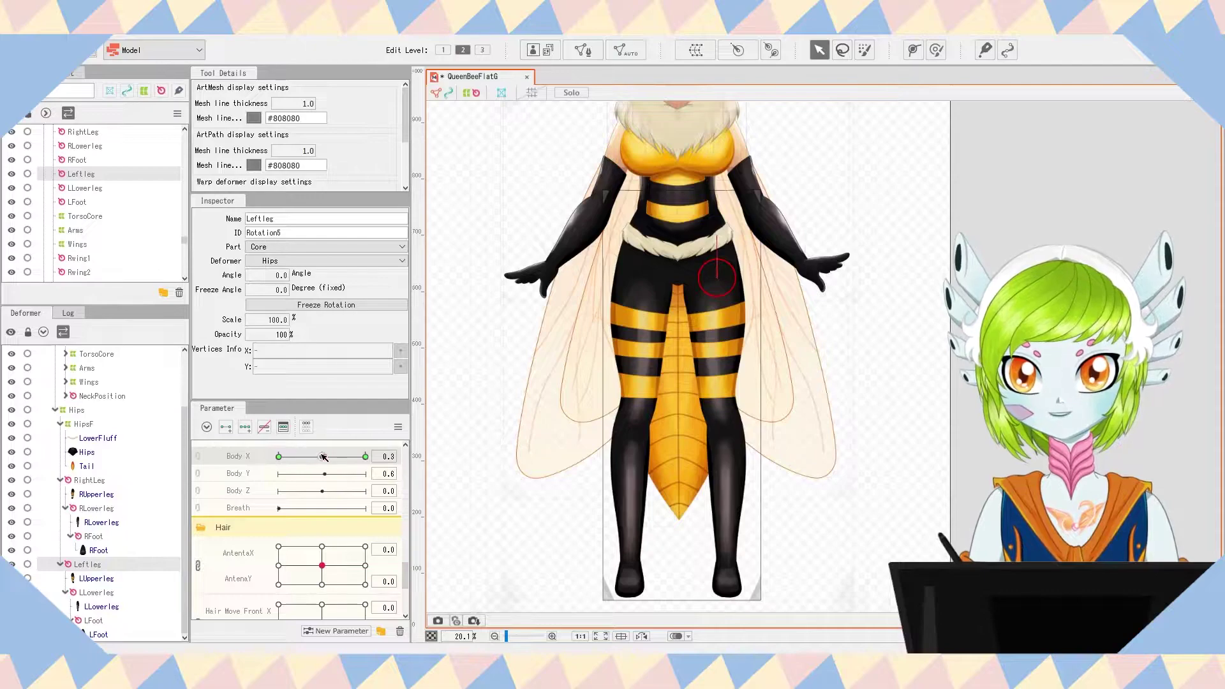
left_click_drag(323, 456, 279, 457)
left_click_drag(713, 233, 708, 234)
mouse_move(279, 457)
left_mouse_down()
mouse_move(361, 457)
mouse_move(279, 456)
left_mouse_up()
left_click_drag(711, 233, 721, 234)
key("Delete")
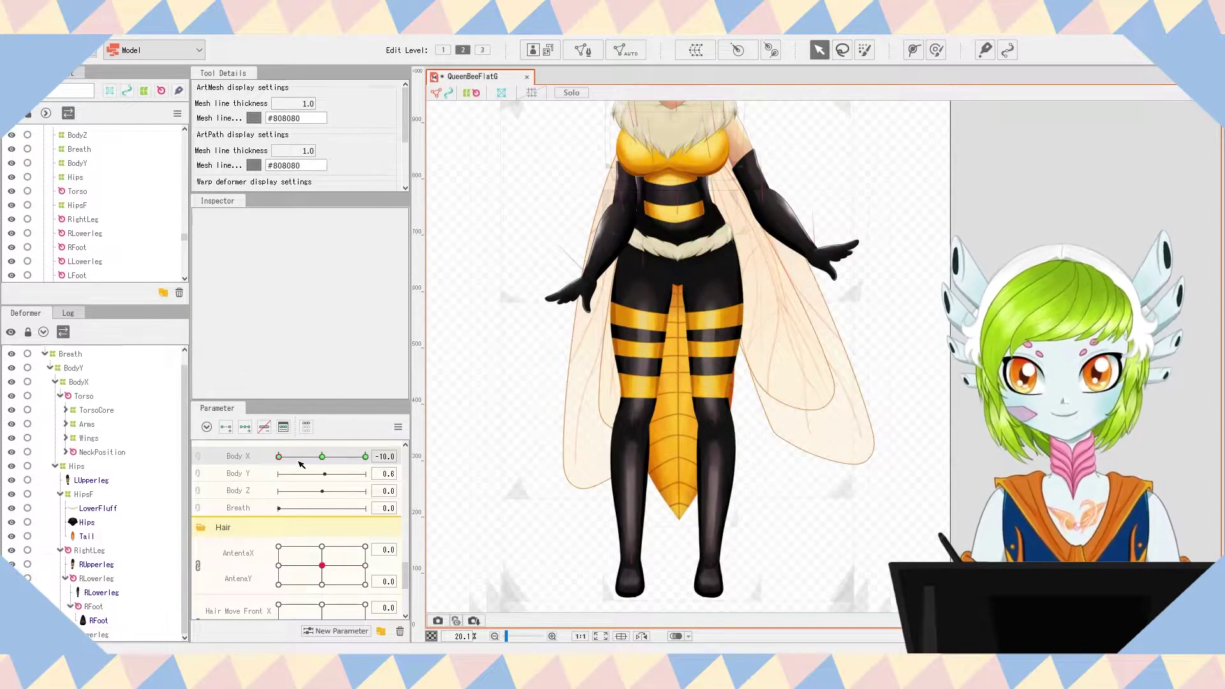
key("ctrl+z")
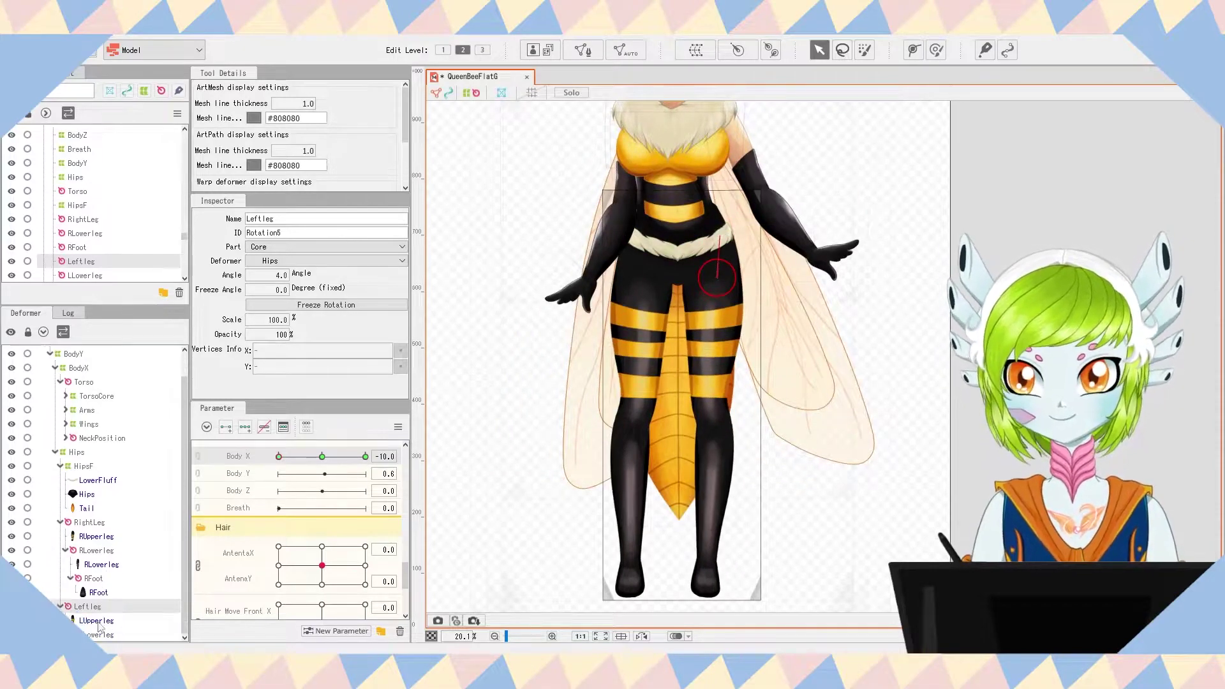
Step: Give the LLowerleg rotation deformer three Body X keys and rotate it to about -13.3° at Body X -10
left_click(97, 633)
left_click_drag(712, 383, 703, 384)
scroll(733, 521, "up", 2)
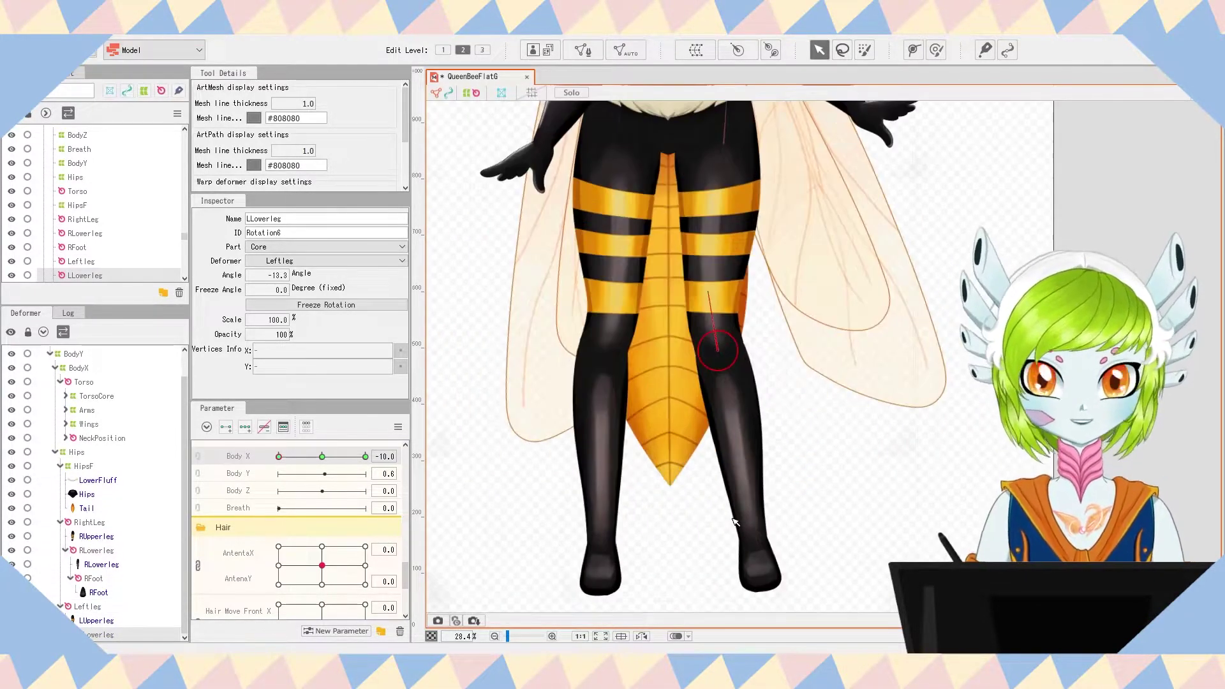
Step: Give the LFoot rotation deformer three Body X keys, rotate it to about 7.2° at Body X -10 and check the full motion
left_click(775, 557)
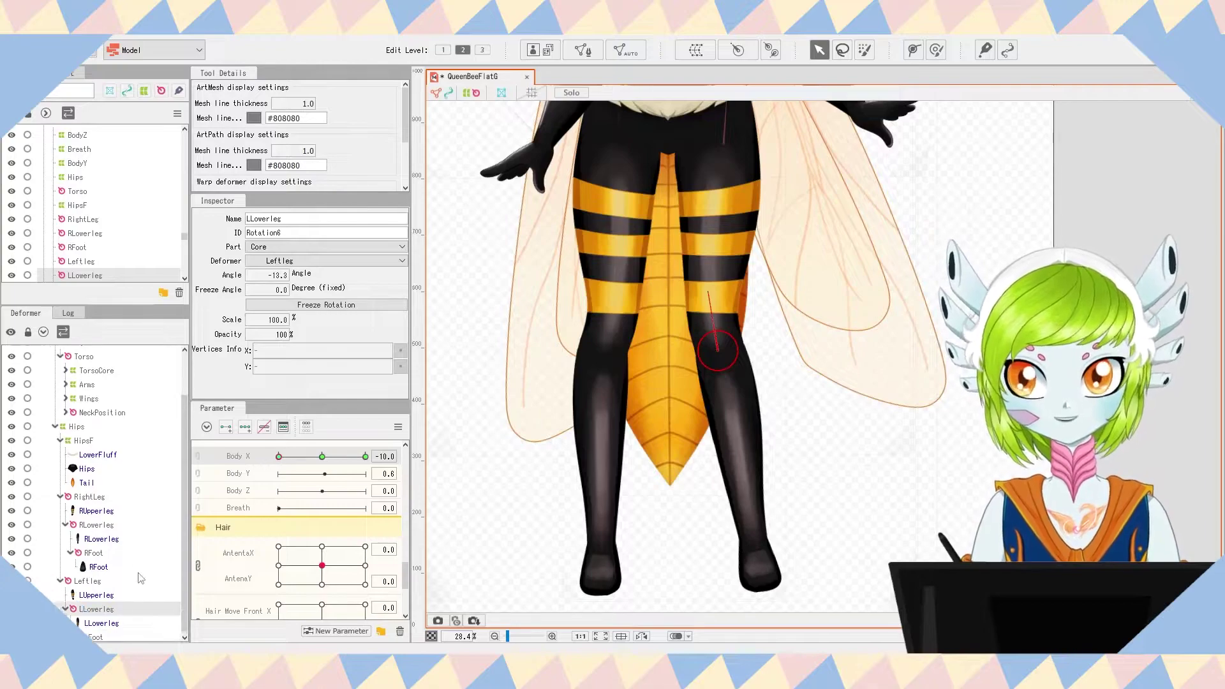
left_click(246, 427)
left_click_drag(749, 491, 758, 488)
scroll(748, 275, "down", 2)
scroll(757, 235, "up", 1)
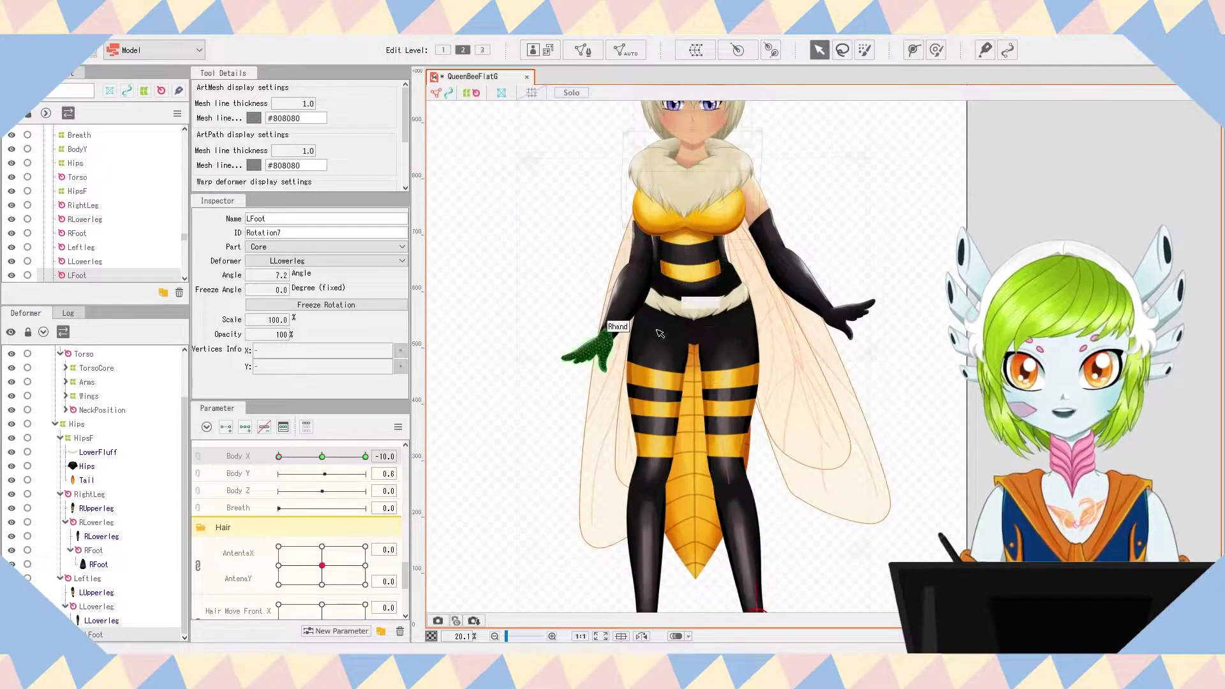
scroll(506, 344, "down", 2)
left_click_drag(316, 462, 404, 464)
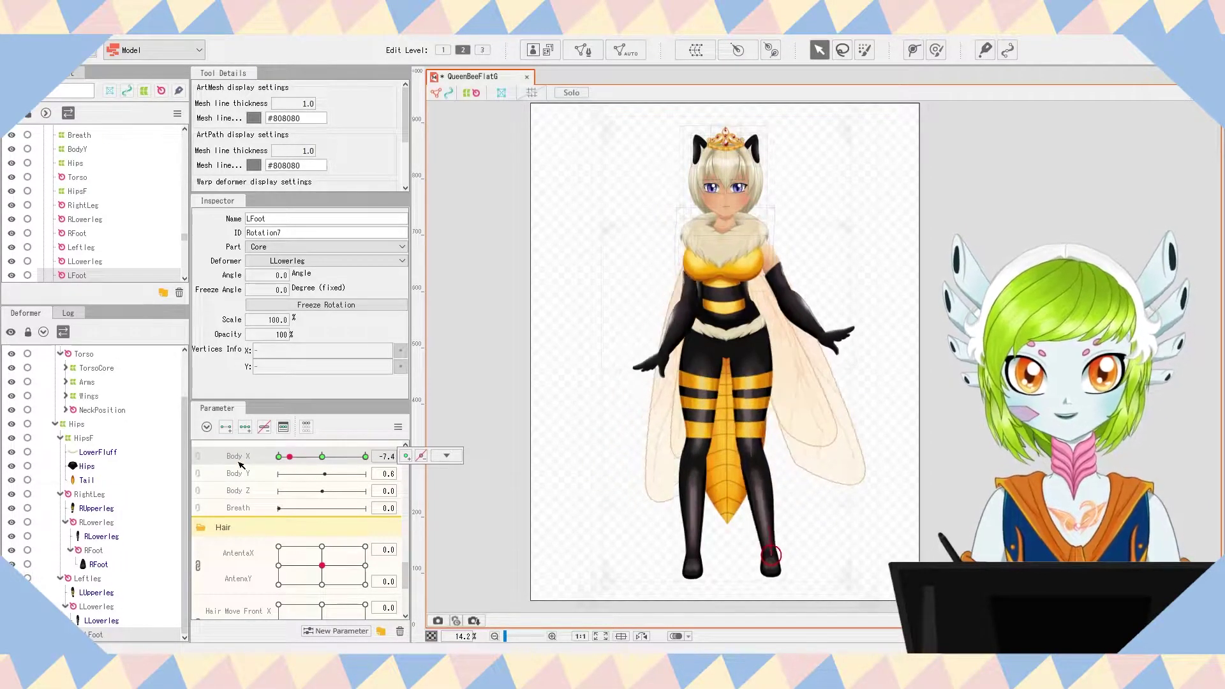
Step: Give the HipsF warp deformer three Body X keys and shift its upper center control handle toward the character's left hip at Body X 10
left_click(446, 456)
left_click_drag(365, 456, 243, 457)
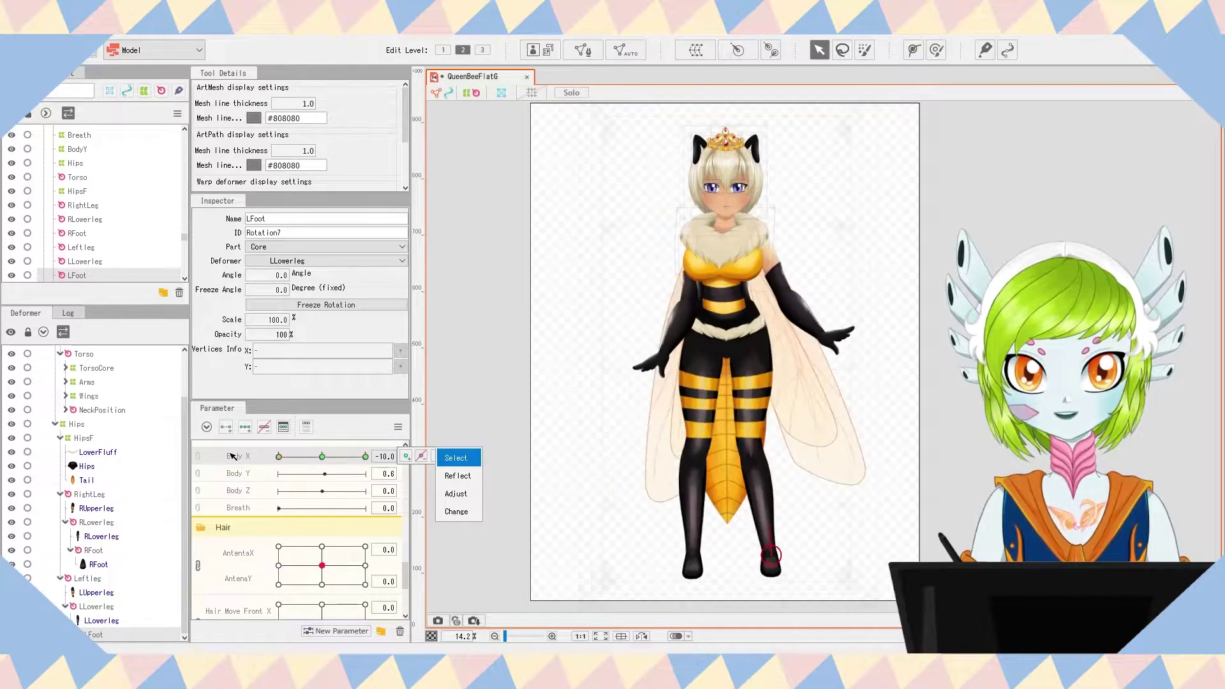
left_click(60, 438)
left_click(69, 498)
left_click(61, 494)
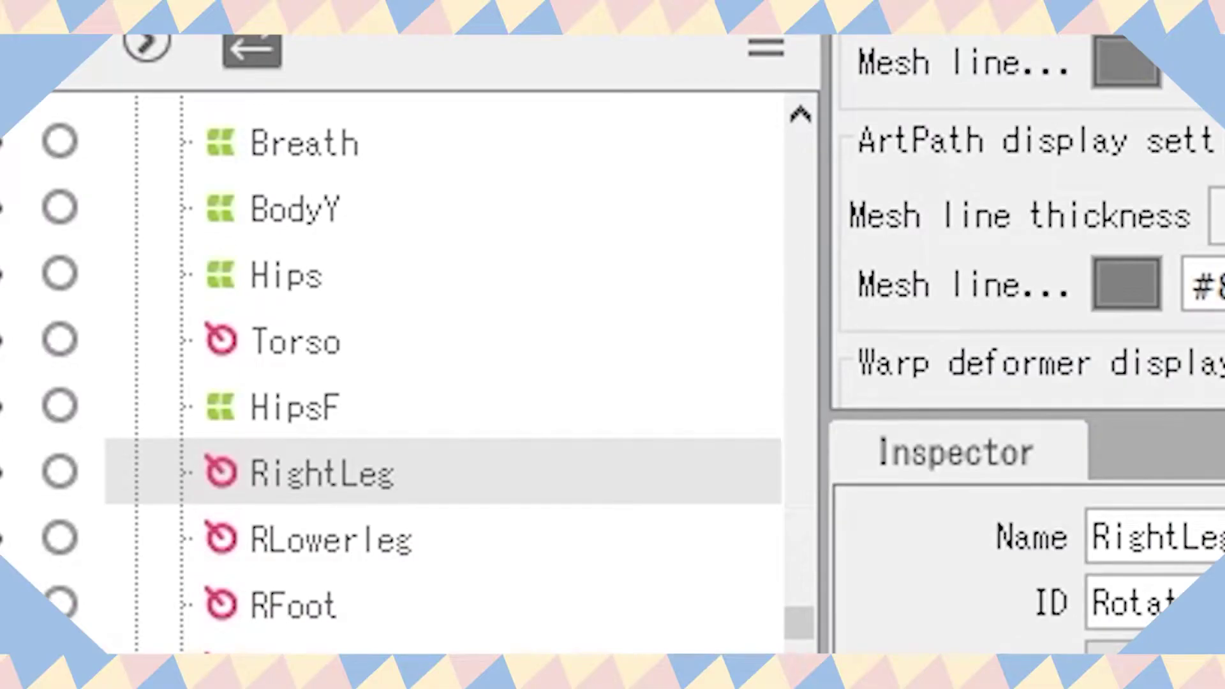
left_click(295, 406)
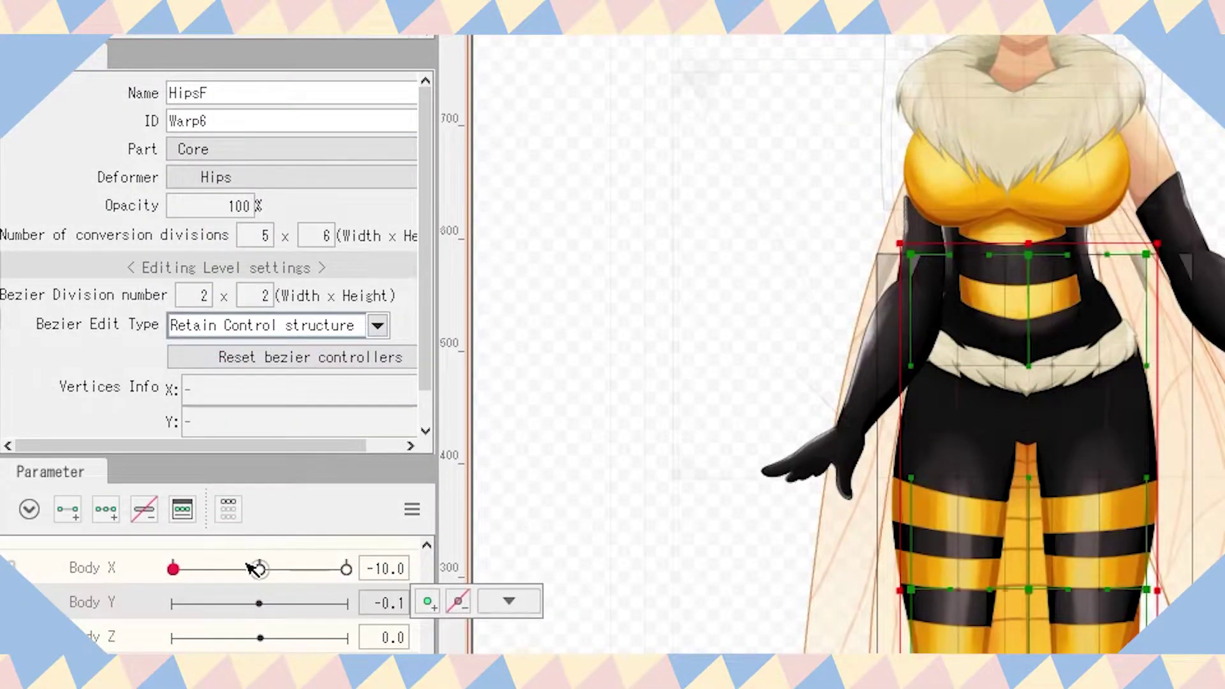
left_click_drag(254, 568, 346, 568)
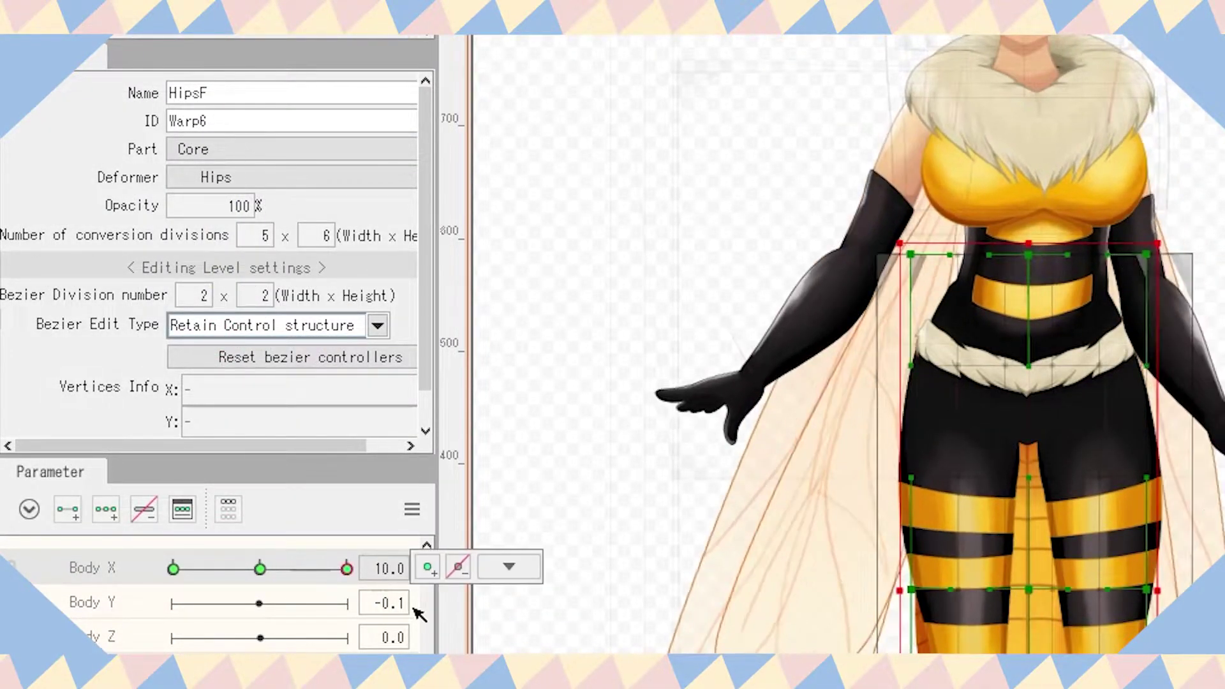
left_click_drag(1032, 368, 1044, 369)
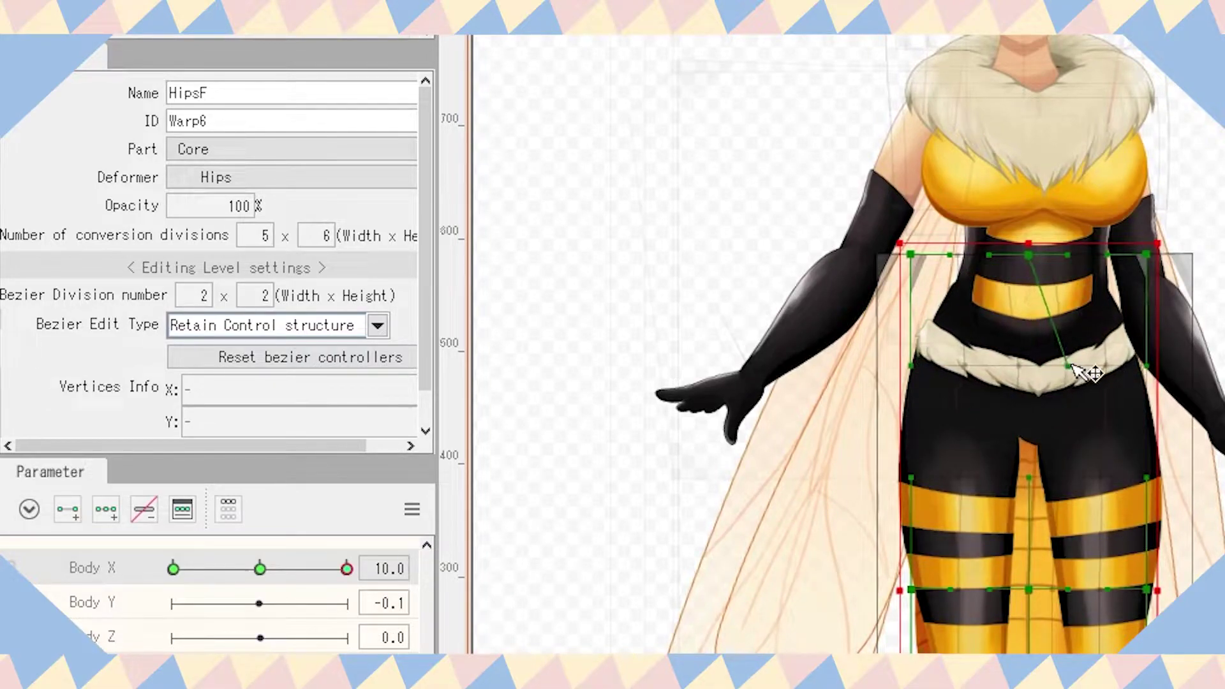
left_click_drag(343, 568, 172, 568)
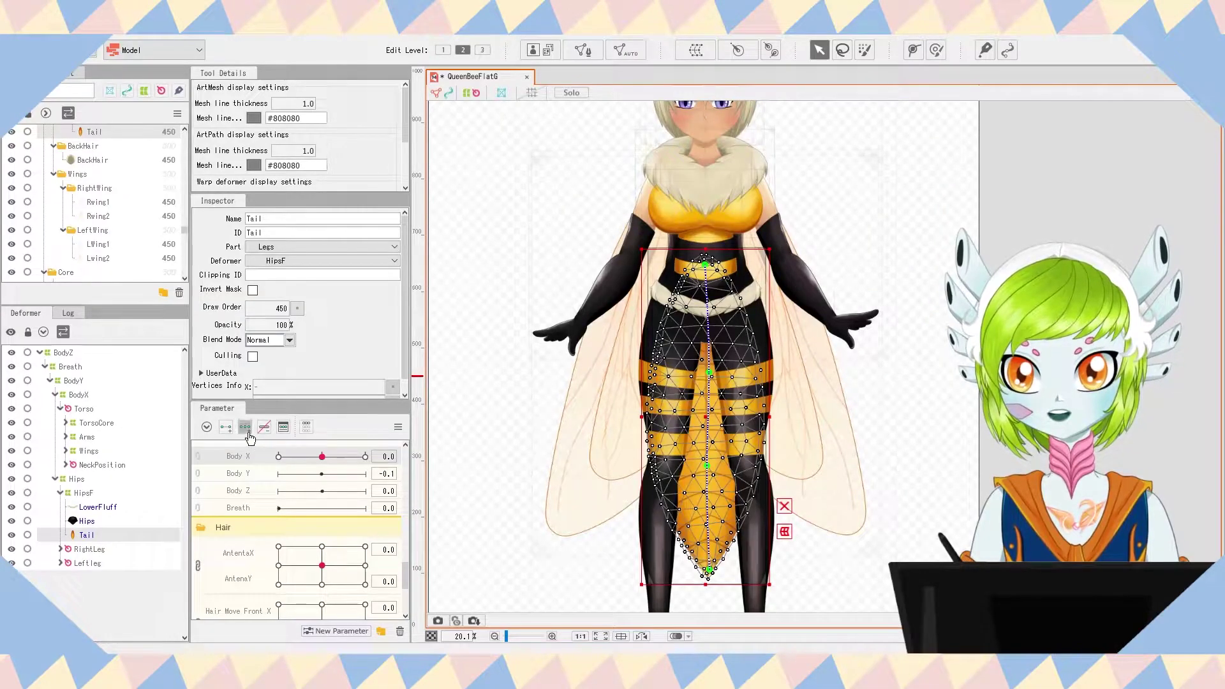
Step: Give the Tail art mesh three Body X keys and set Body X to 10
left_click_drag(327, 456, 365, 457)
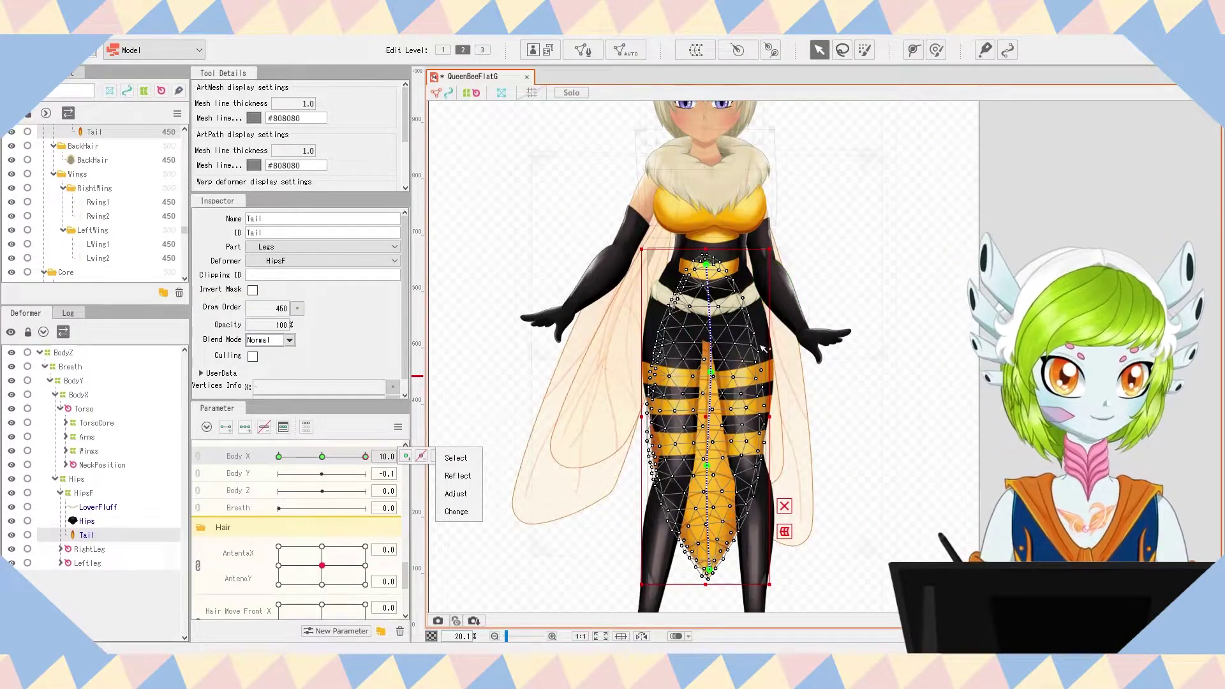
left_click_drag(708, 570, 615, 537)
left_click_drag(704, 468, 671, 455)
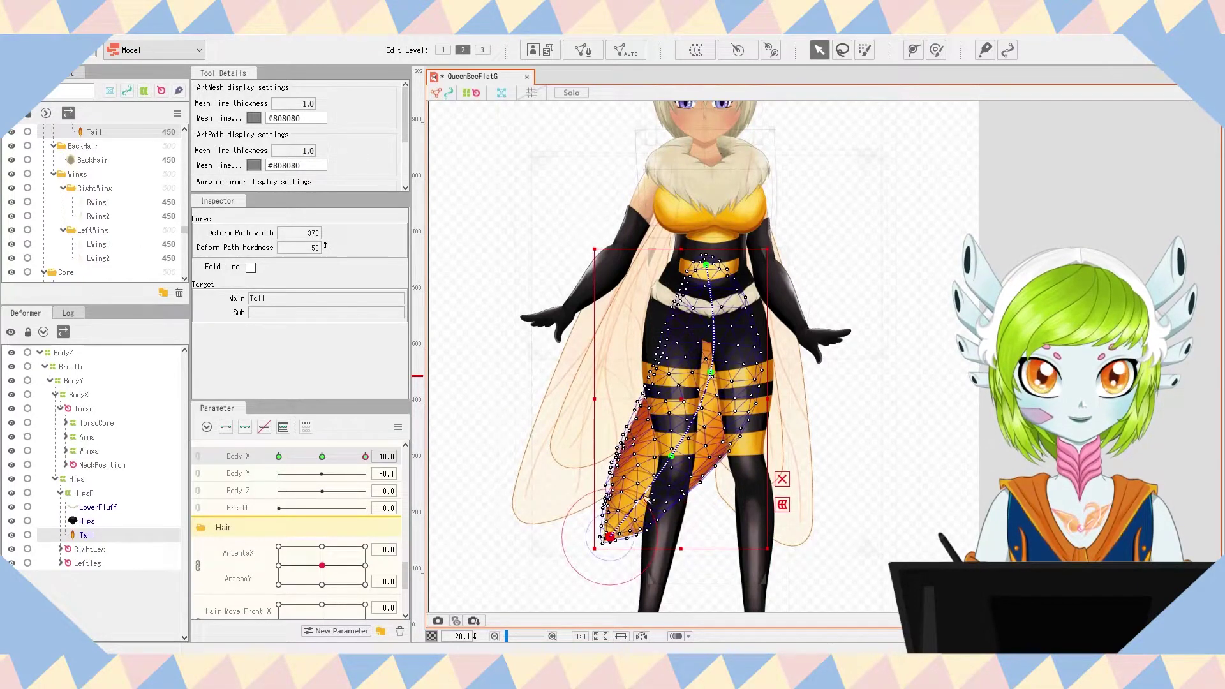
left_click_drag(709, 374, 684, 370)
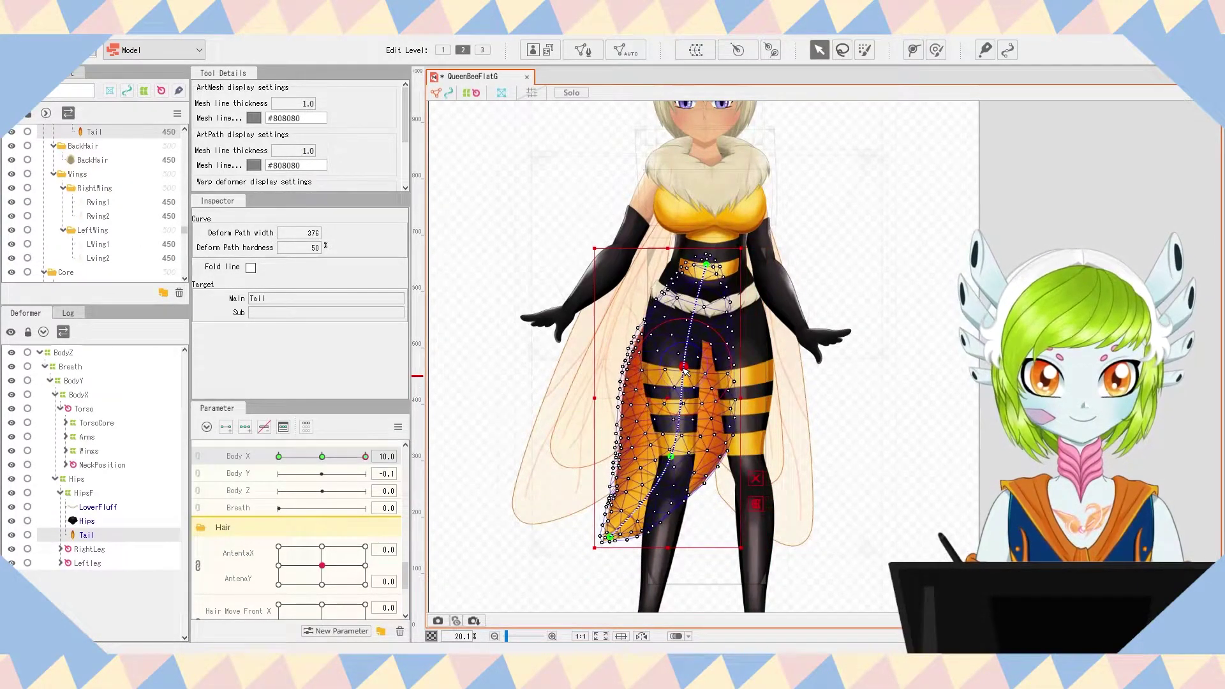
left_click_drag(610, 538, 635, 547)
scroll(620, 541, "up", 2)
scroll(745, 445, "up", 4)
scroll(690, 412, "down", 2)
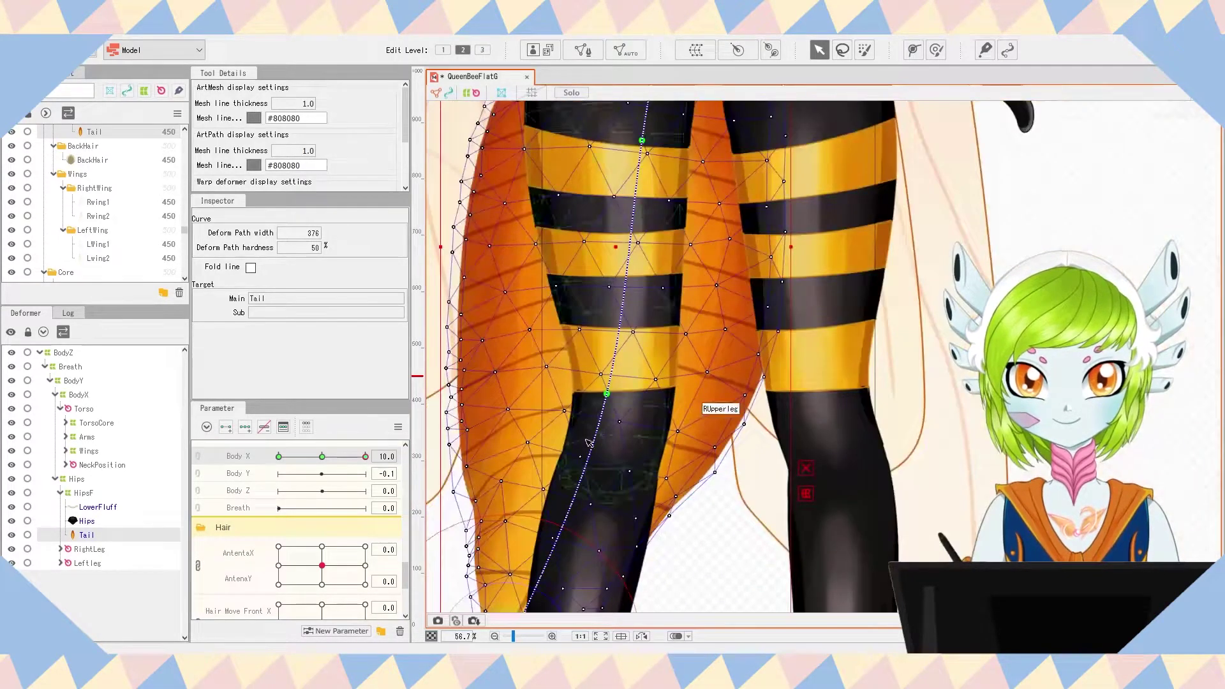
scroll(554, 408, "up", 2)
scroll(618, 444, "down", 1)
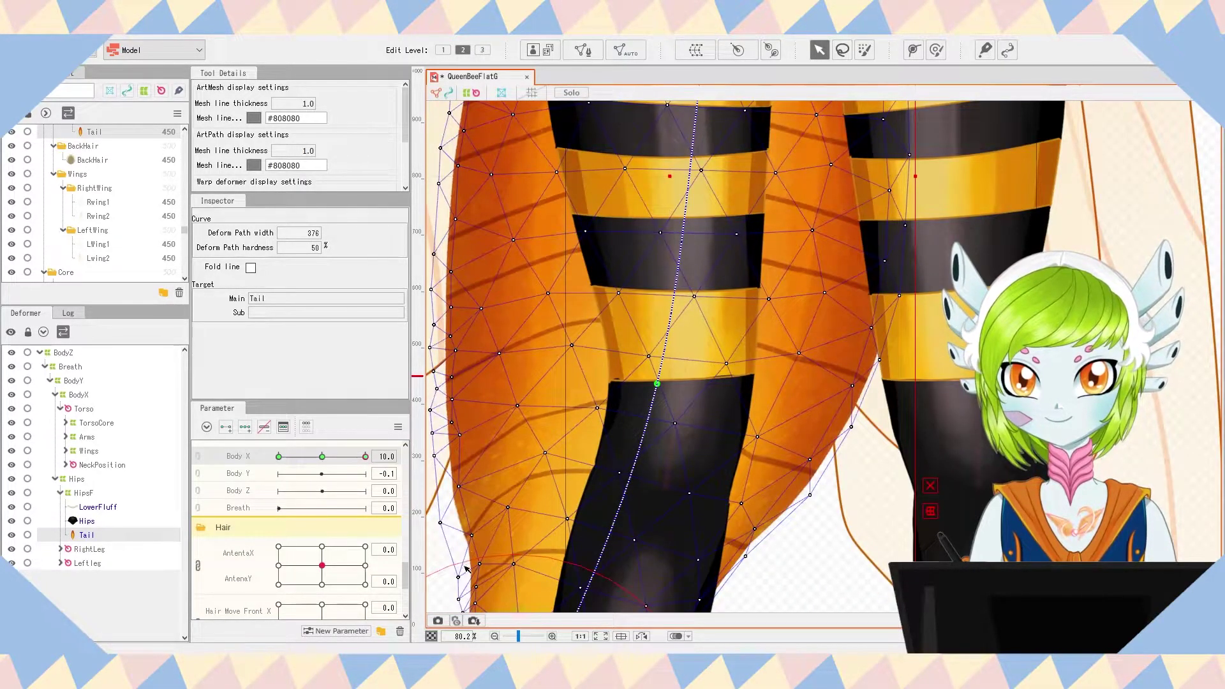
scroll(466, 566, "down", 6)
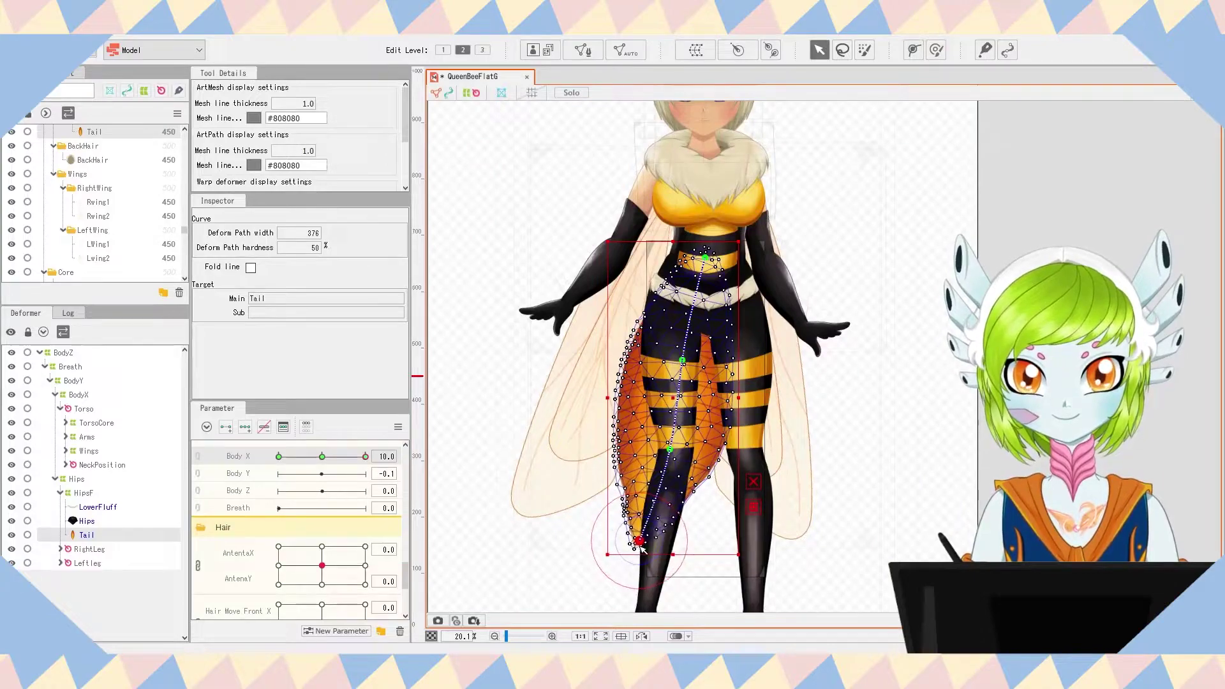
key("ctrl+z")
key("ctrl+z")
Step: Bend the Tail's deform path into a curve toward the character's right leg at Body X 10, shifting its tip the farthest
left_click_drag(709, 365, 690, 364)
left_click_drag(706, 458, 676, 466)
left_click_drag(702, 547, 640, 546)
left_click_drag(664, 466, 659, 465)
Step: Reflect the Tail's Body X 10 motion horizontally about the center of the canvas, then check the body's movement with nothing selected
left_click_drag(338, 457, 396, 468)
left_click(399, 428)
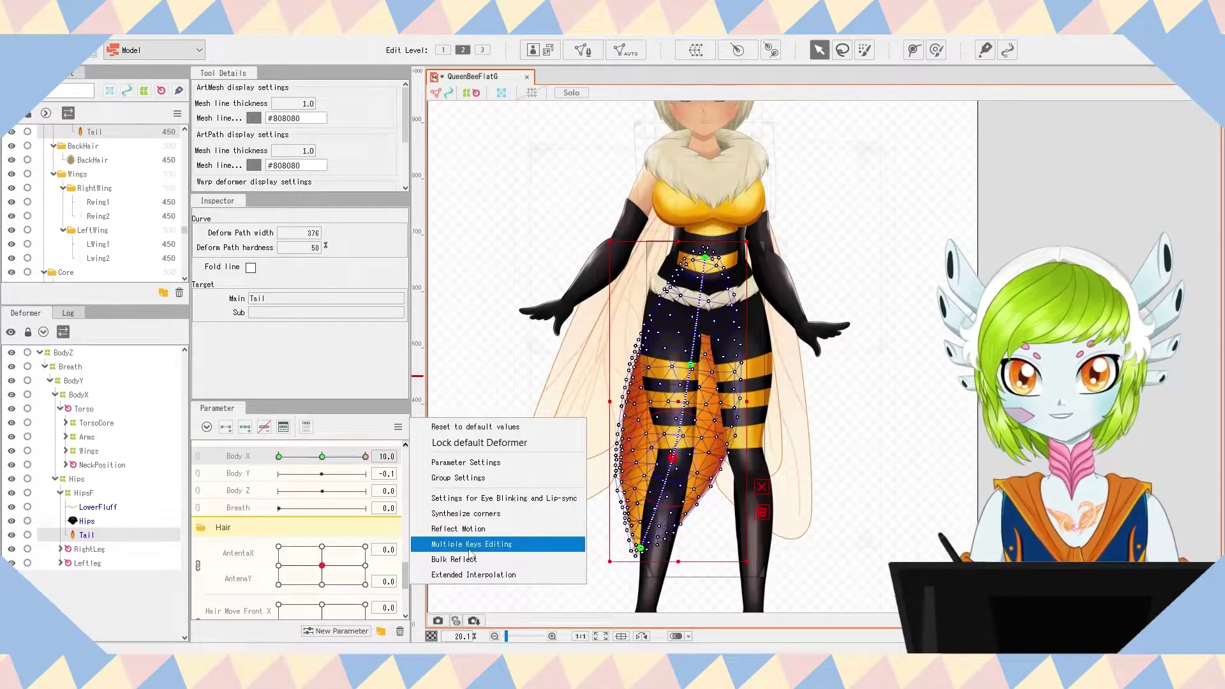
left_click(476, 526)
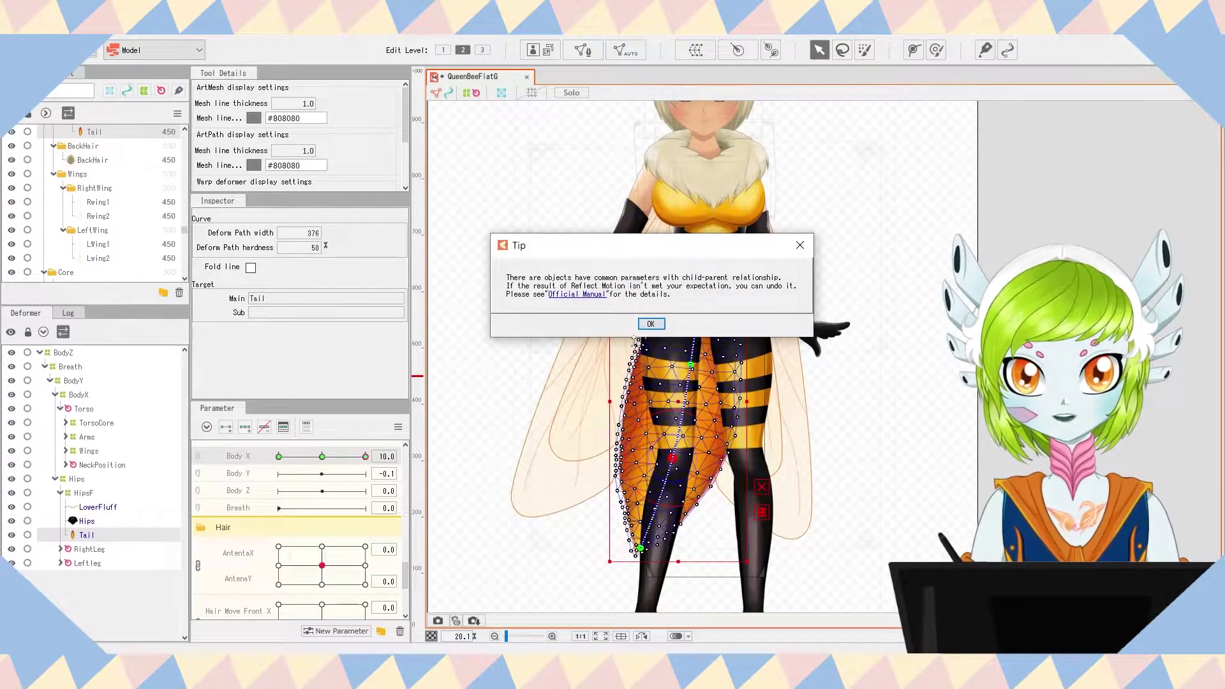
left_click(651, 324)
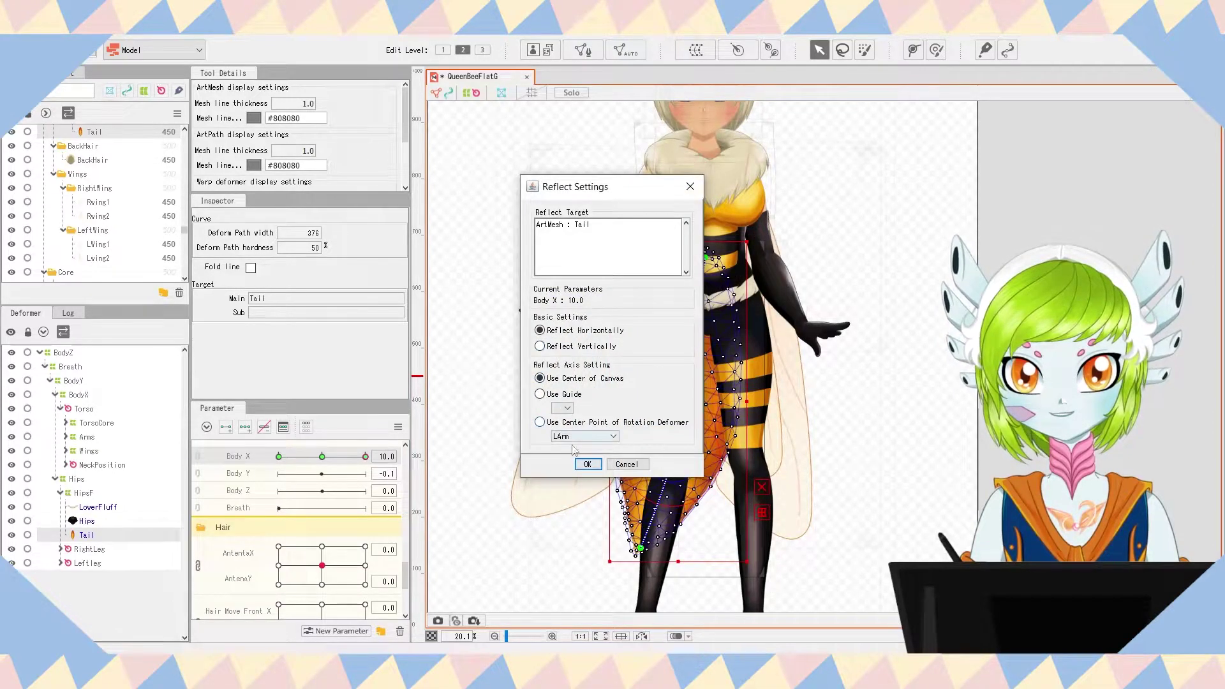
left_click(587, 464)
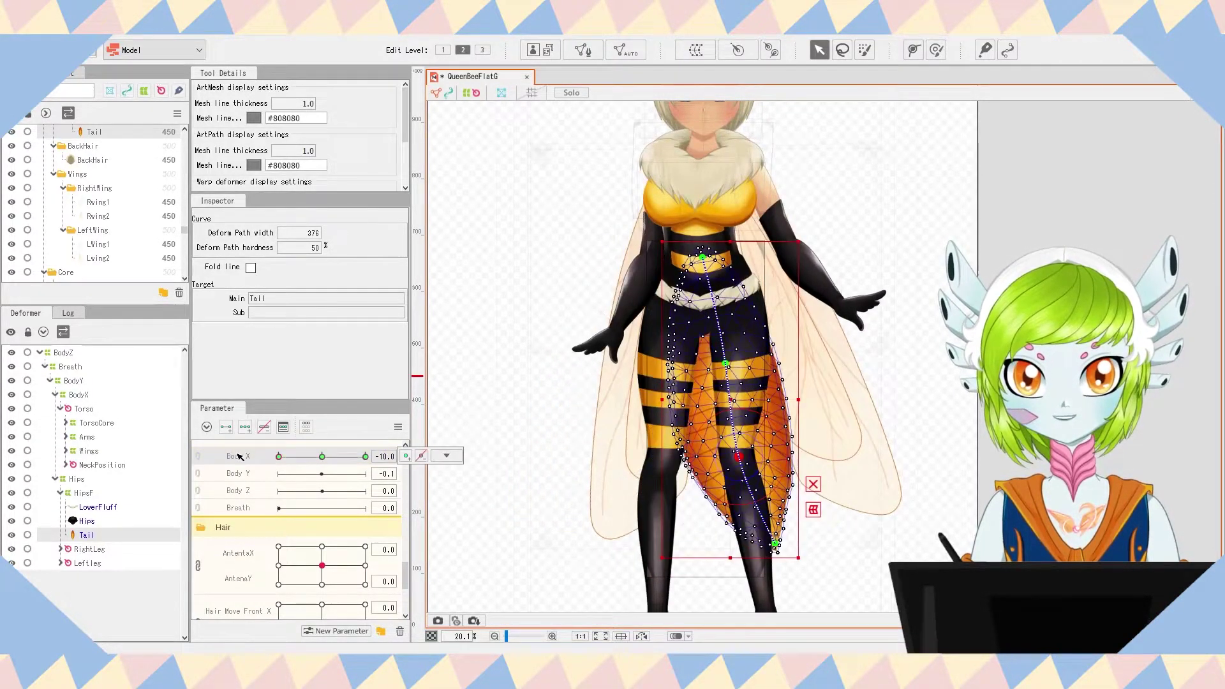
left_click_drag(321, 446, 337, 509)
scroll(626, 349, "down", 3)
left_click(635, 155)
scroll(618, 151, "up", 2)
scroll(564, 471, "up", 1)
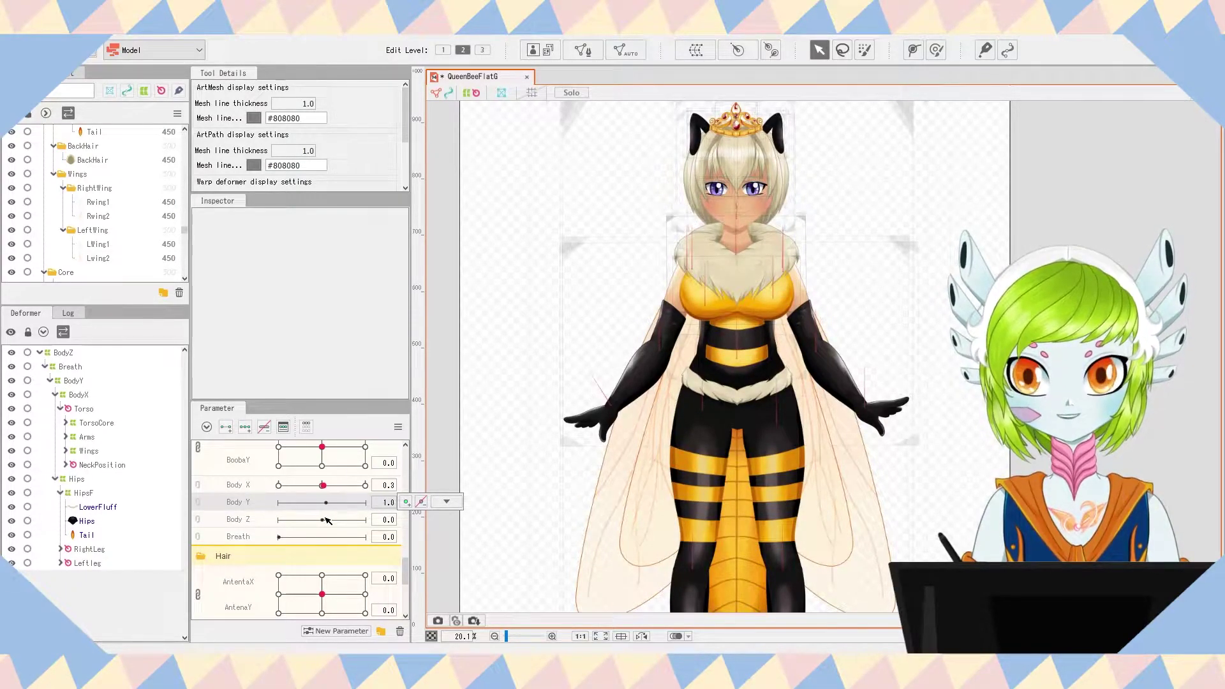
Step: Give TorsoCore three Body Y keys and brush-deform its middle slightly upward at Body Y 10 and slightly downward at -10
left_click(94, 424)
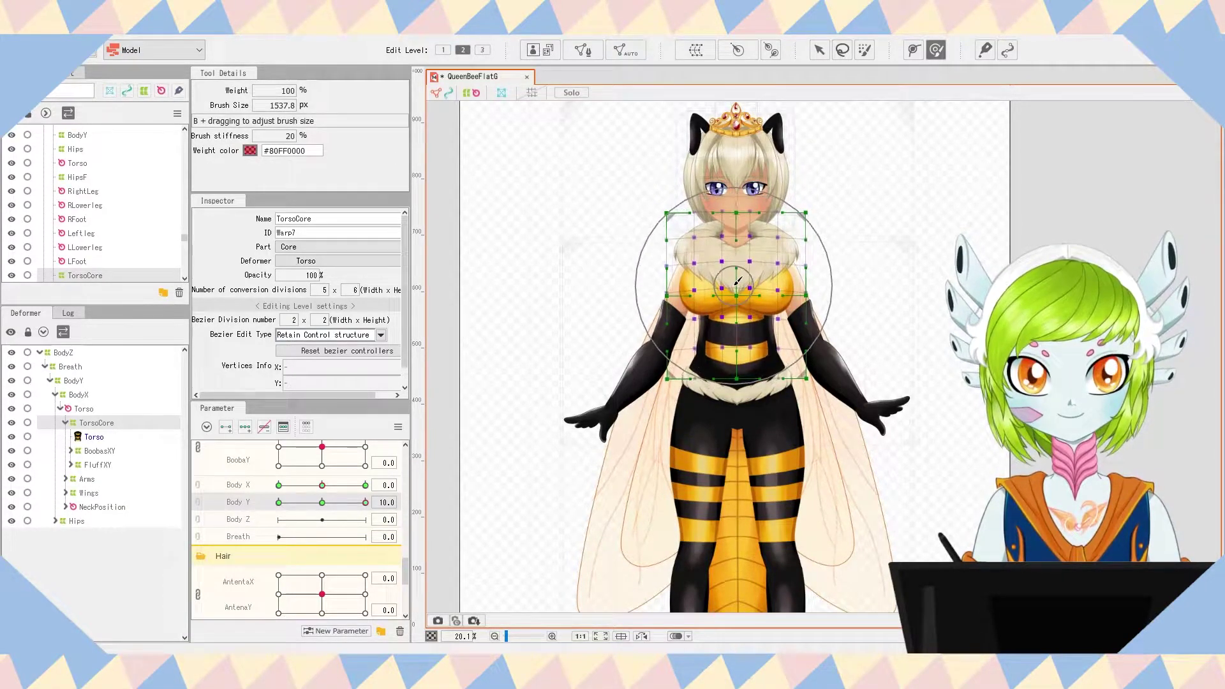
left_click_drag(738, 282, 738, 278)
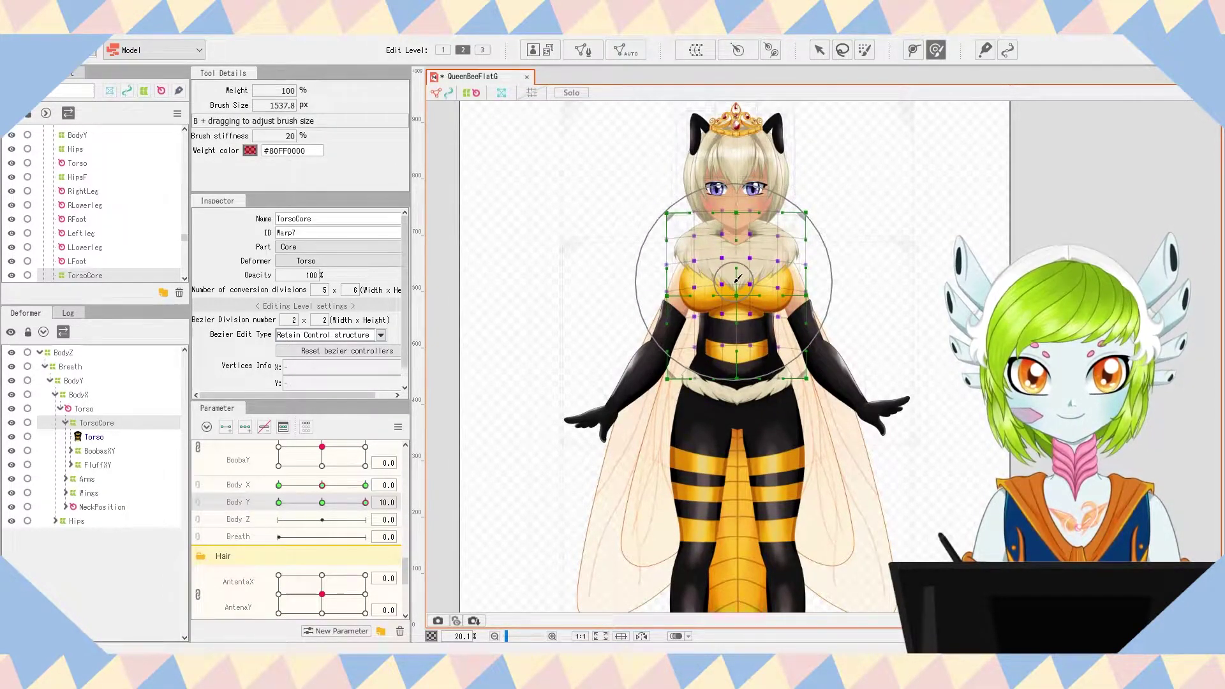
left_click_drag(363, 503, 240, 507)
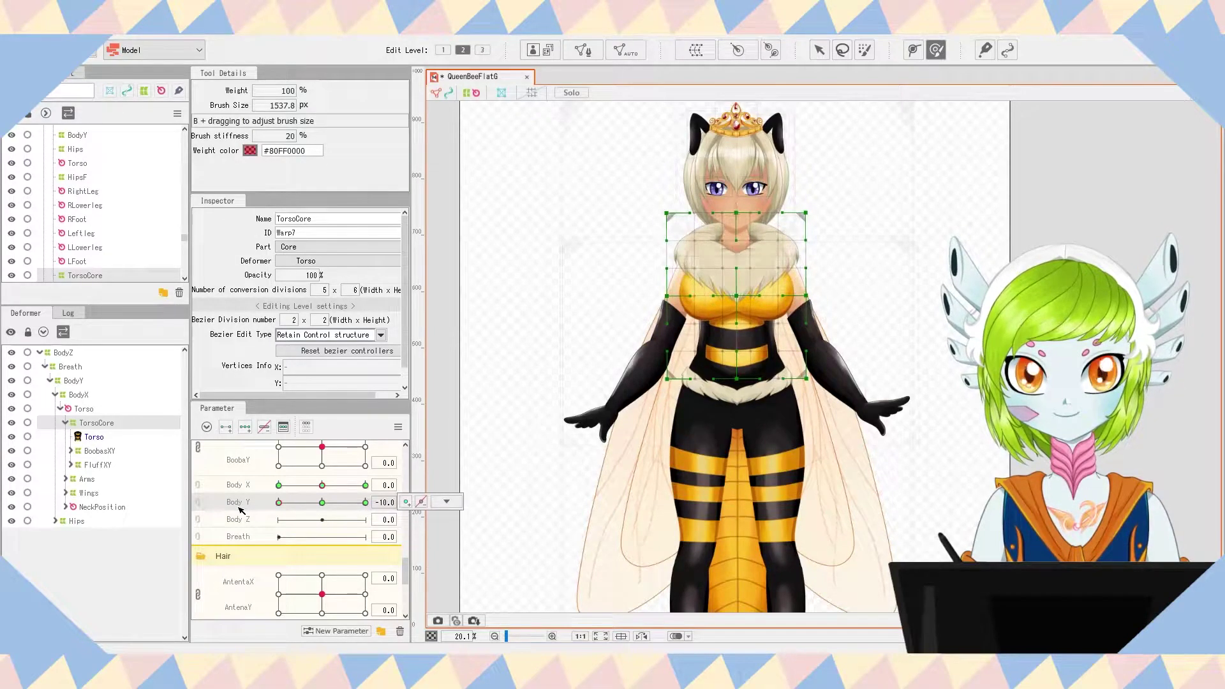
left_click(749, 303)
left_click_drag(748, 297, 745, 282)
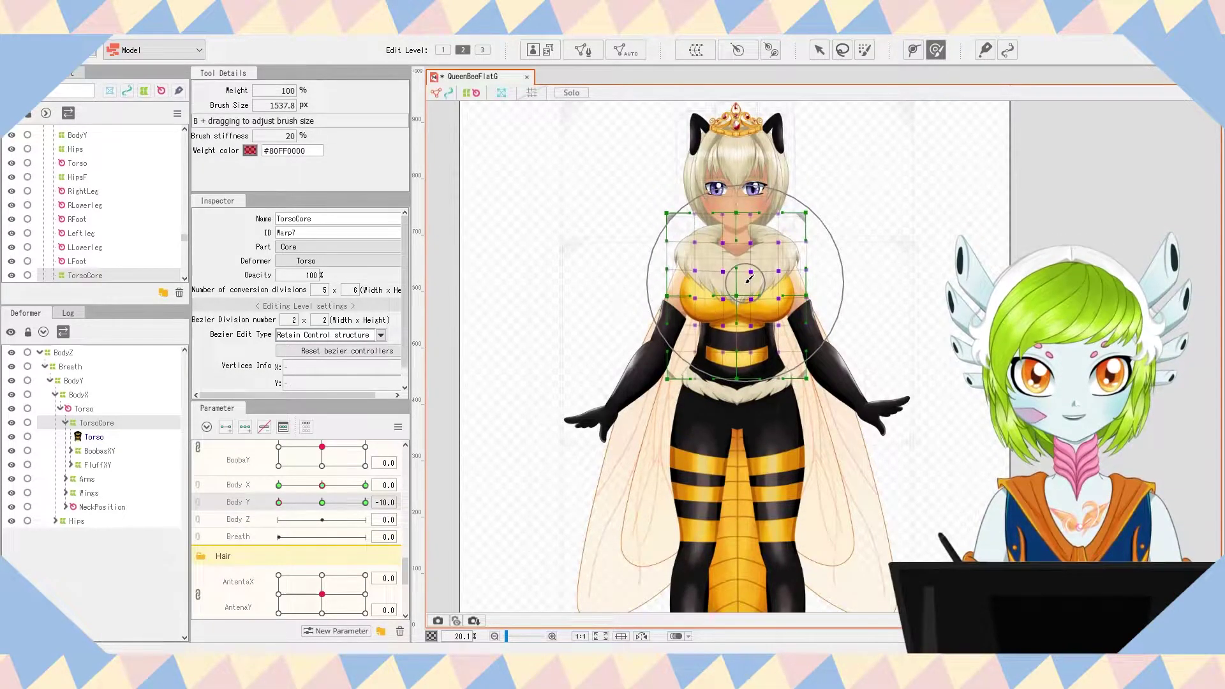
mouse_move(270, 504)
left_click(323, 502)
Step: Give the Arms warp deformer three Body Y keys, pulling its upper center down at Body Y 10 and its top center up at -10
left_click(65, 422)
left_click(87, 436)
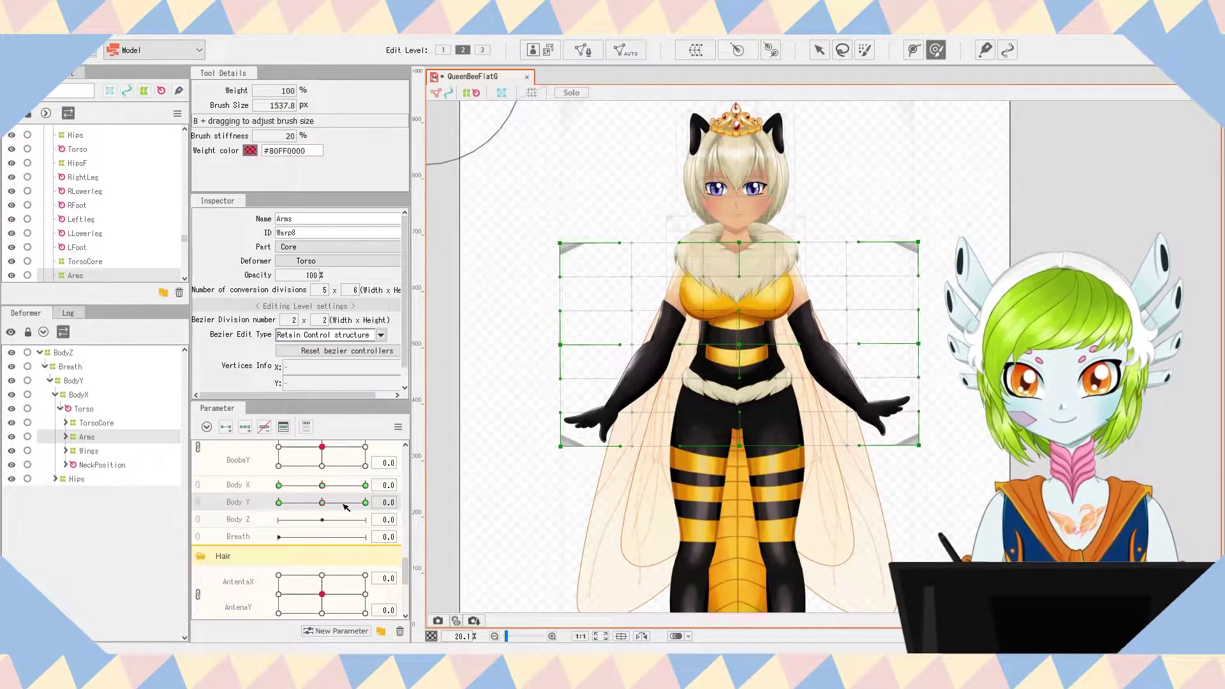
mouse_move(379, 503)
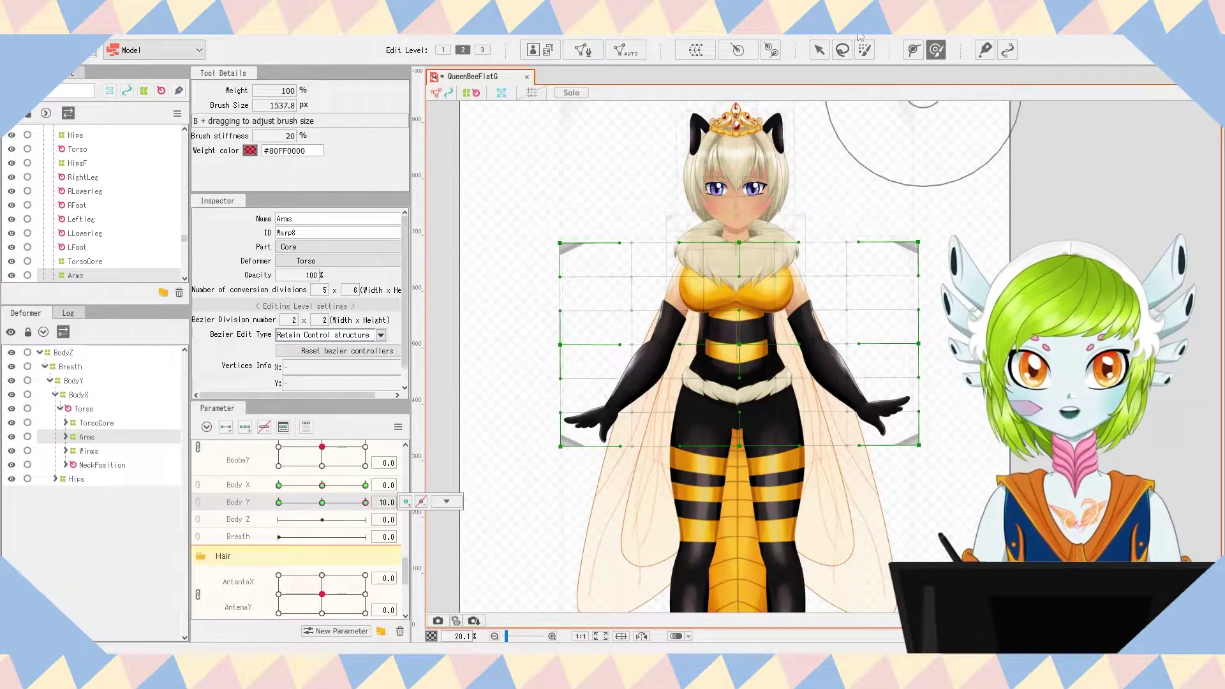
left_click(819, 50)
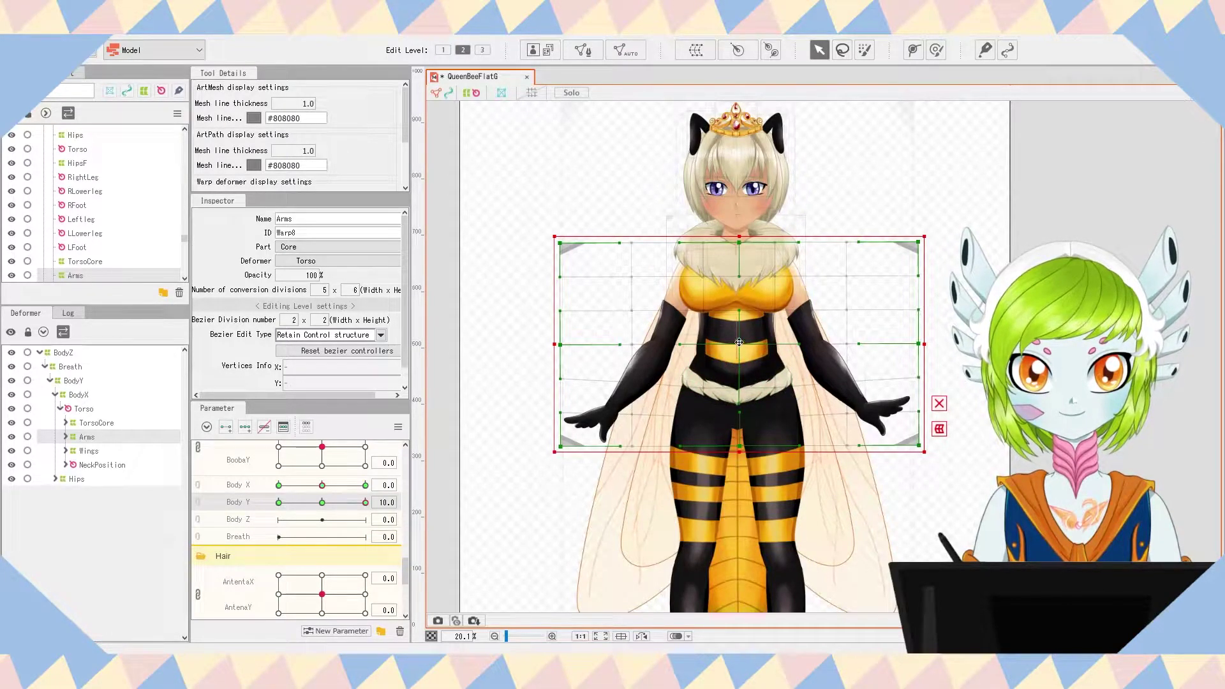
left_click_drag(746, 280, 747, 295)
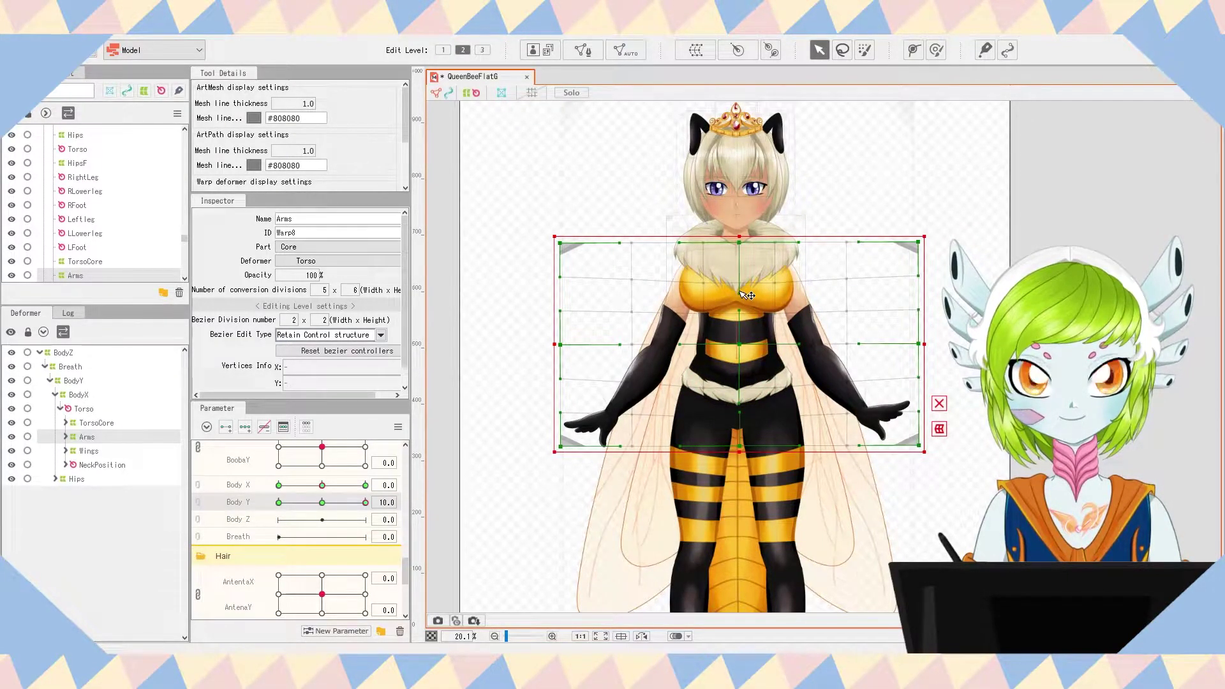
left_click_drag(355, 504, 247, 505)
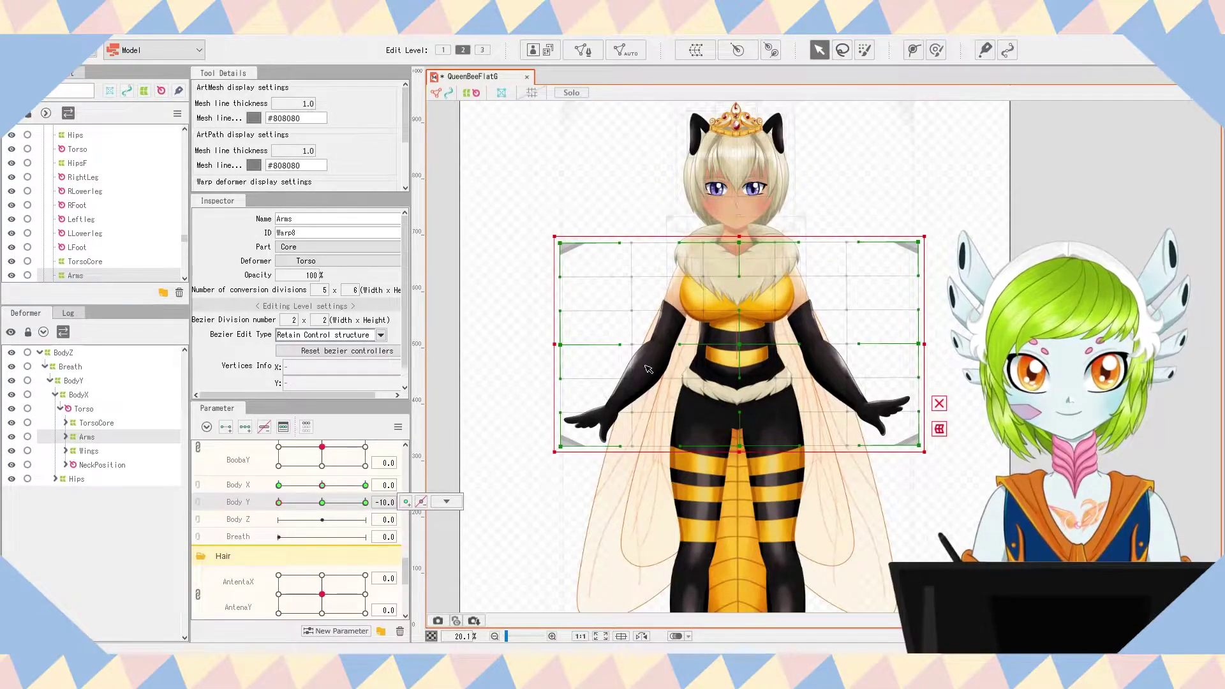
left_click_drag(747, 244, 748, 227)
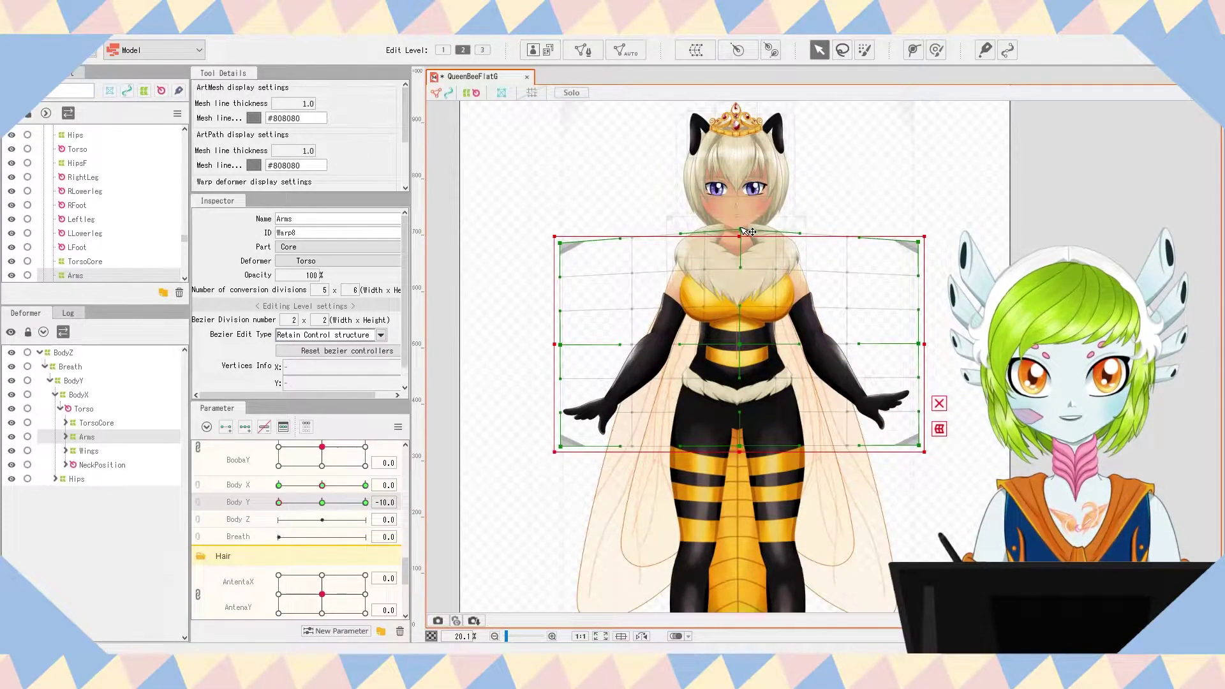
mouse_move(312, 501)
left_mouse_down()
mouse_move(410, 502)
mouse_move(226, 500)
mouse_move(444, 500)
mouse_move(231, 489)
mouse_move(322, 500)
left_mouse_up()
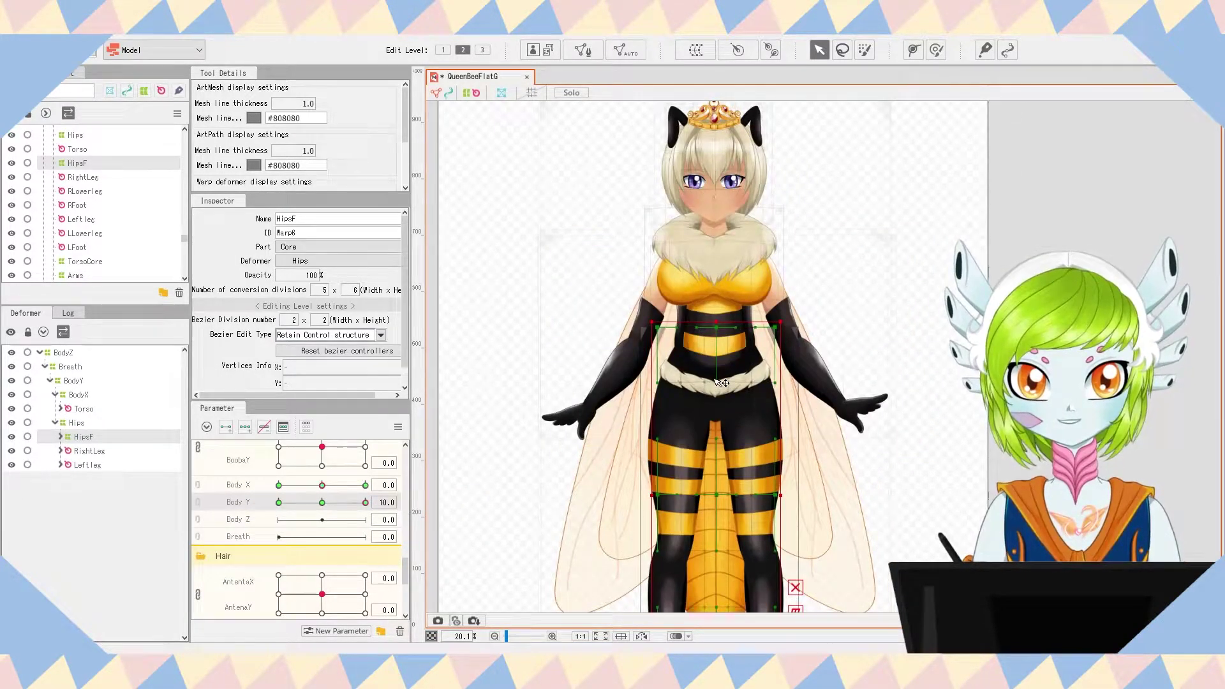
Step: Move the HipsF warp deformer's upper center control handle up at Body Y 10 and down at Body Y -10
left_click_drag(726, 384, 727, 365)
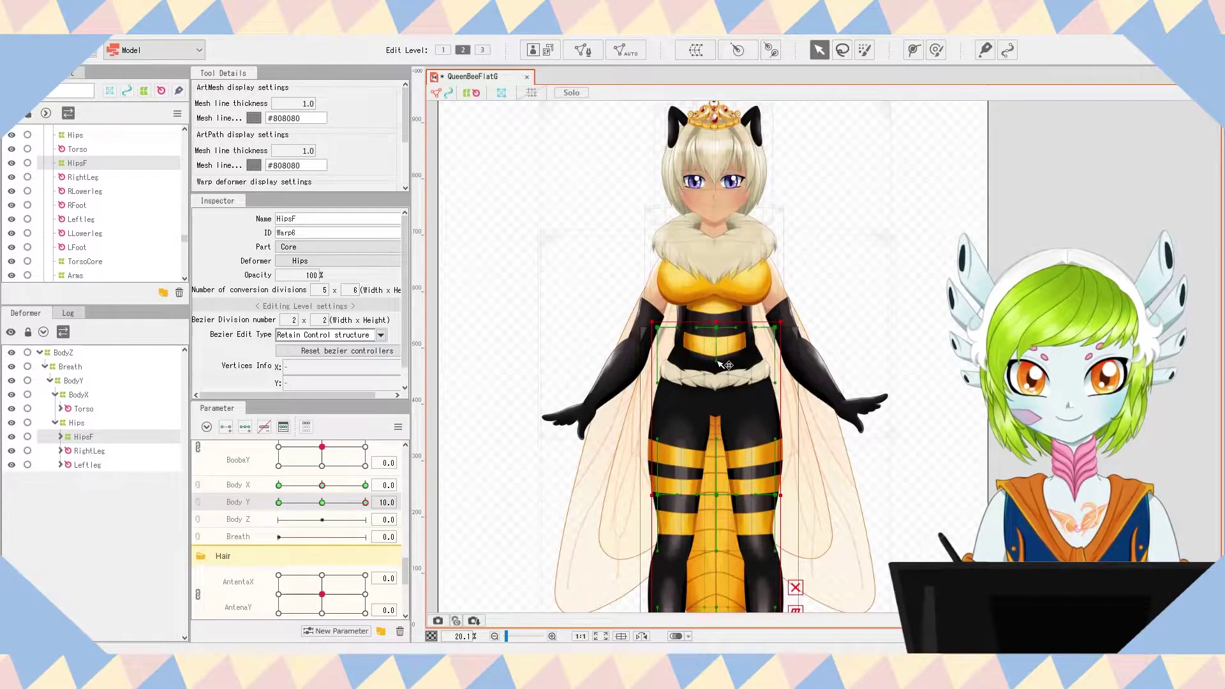
left_click_drag(350, 504, 252, 508)
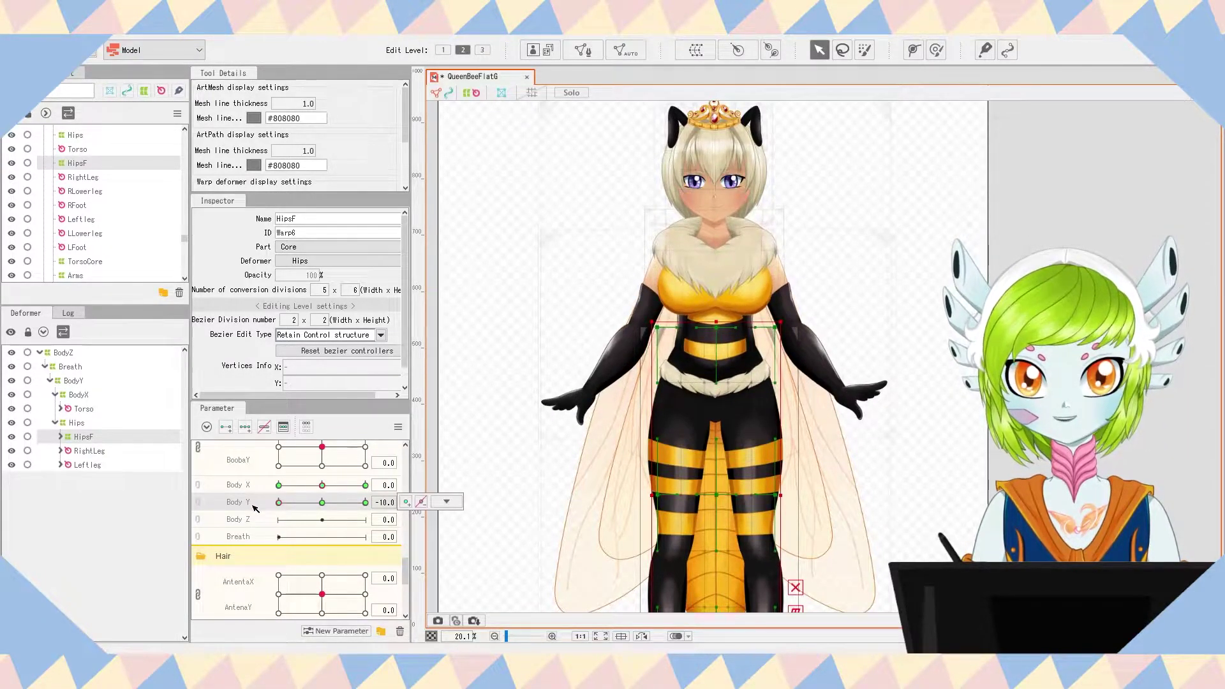
left_click_drag(721, 385, 724, 405)
left_click_drag(294, 499, 324, 485)
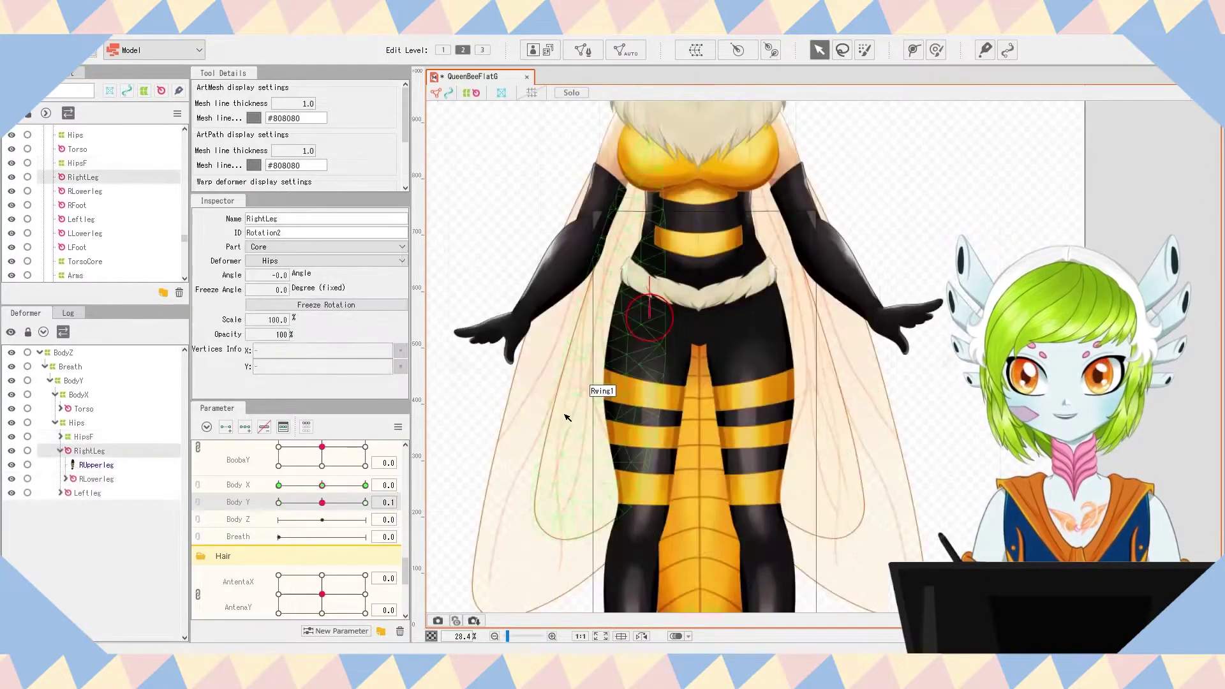
Step: Give the RUpperleg mesh three Body Y keys and brush-deform its middle slightly upward at Body Y 10
scroll(569, 425, "down", 2)
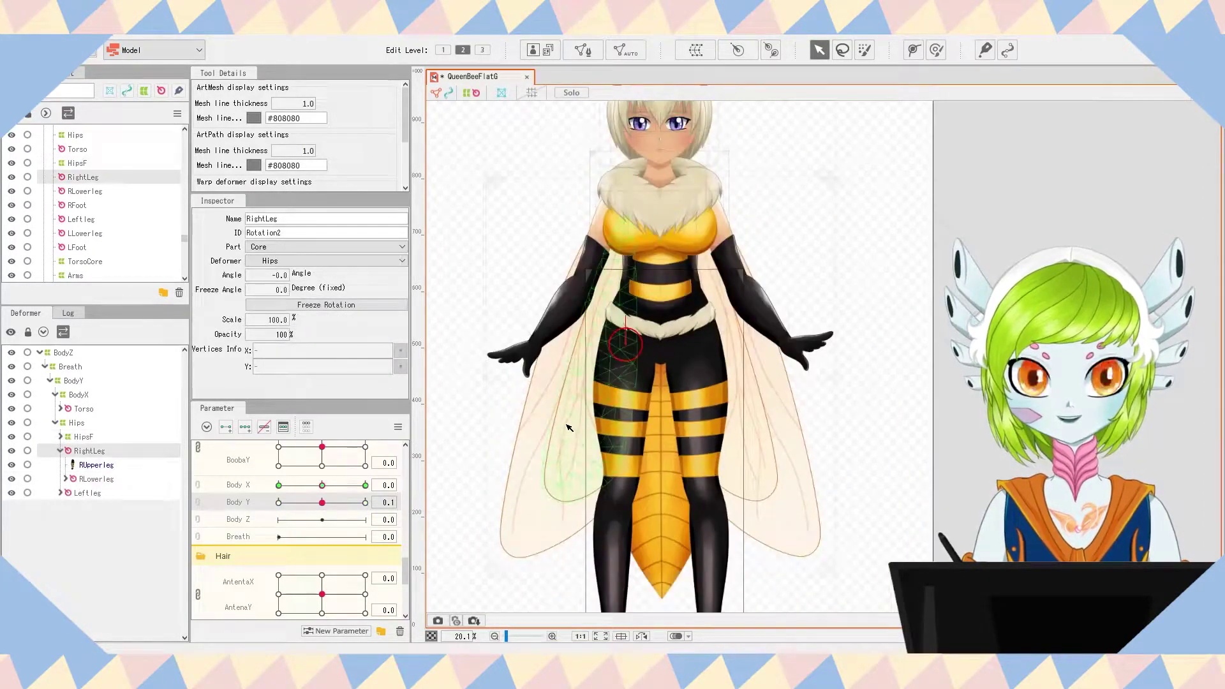
scroll(525, 434, "up", 2)
left_click(66, 478)
left_click(89, 493)
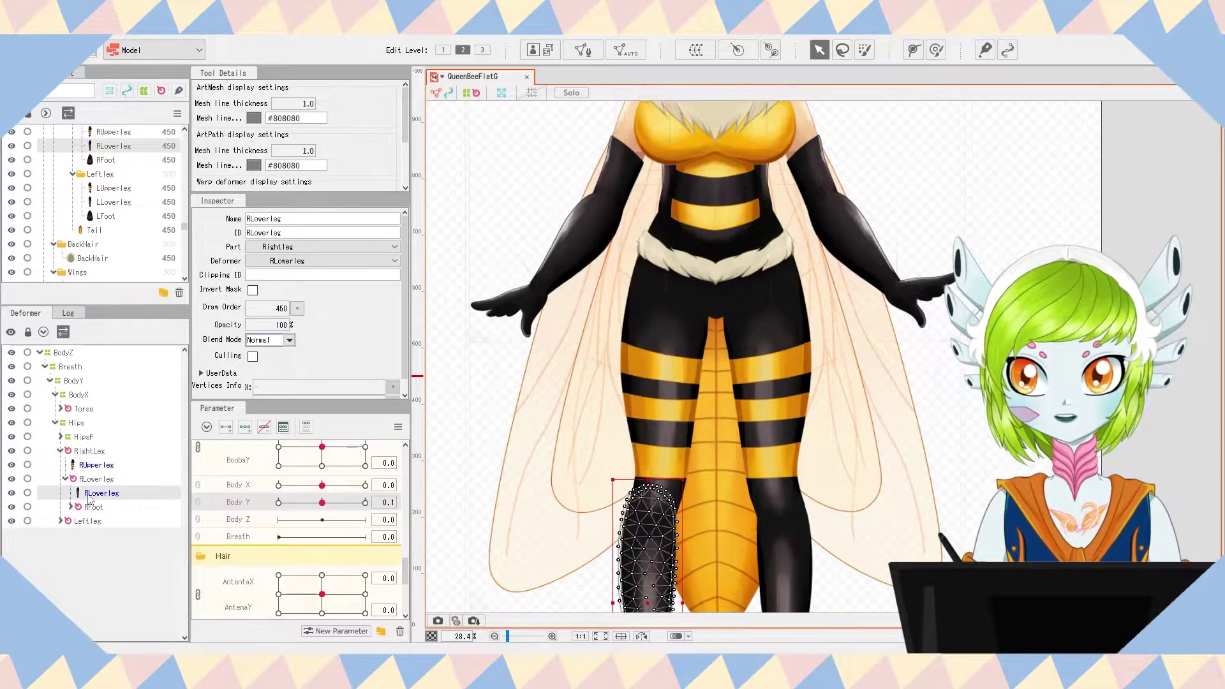
left_click(61, 521)
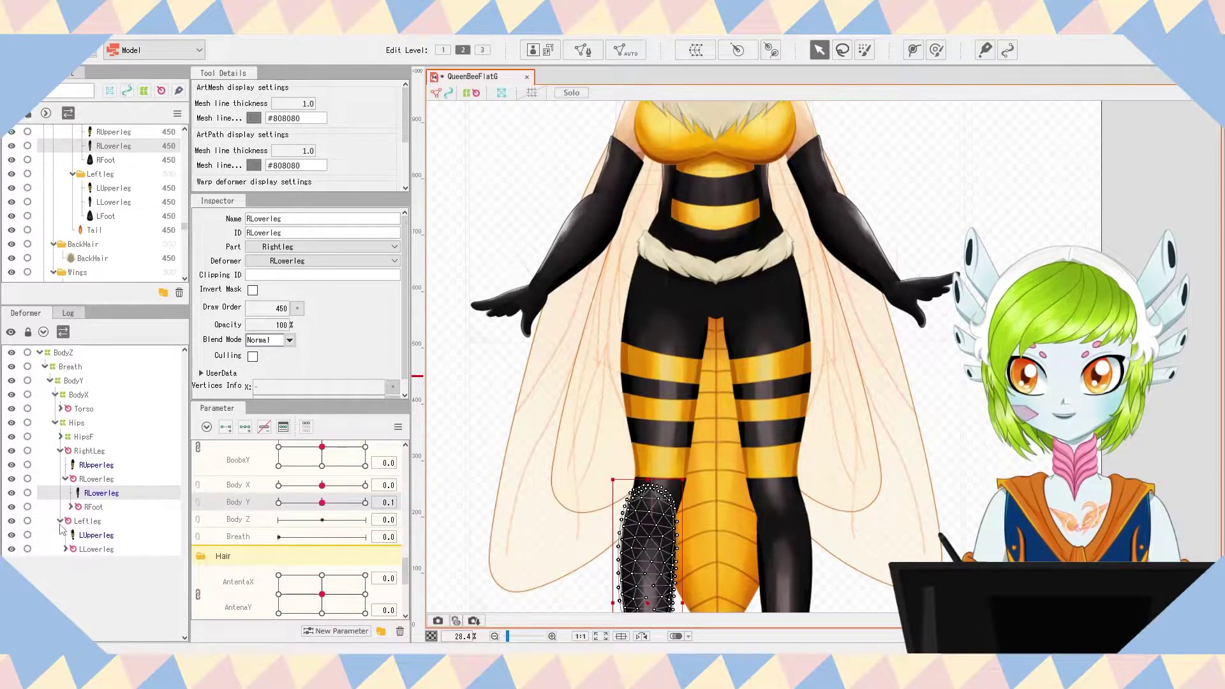
left_click(88, 537)
left_click(109, 466)
left_click_drag(322, 503, 376, 502)
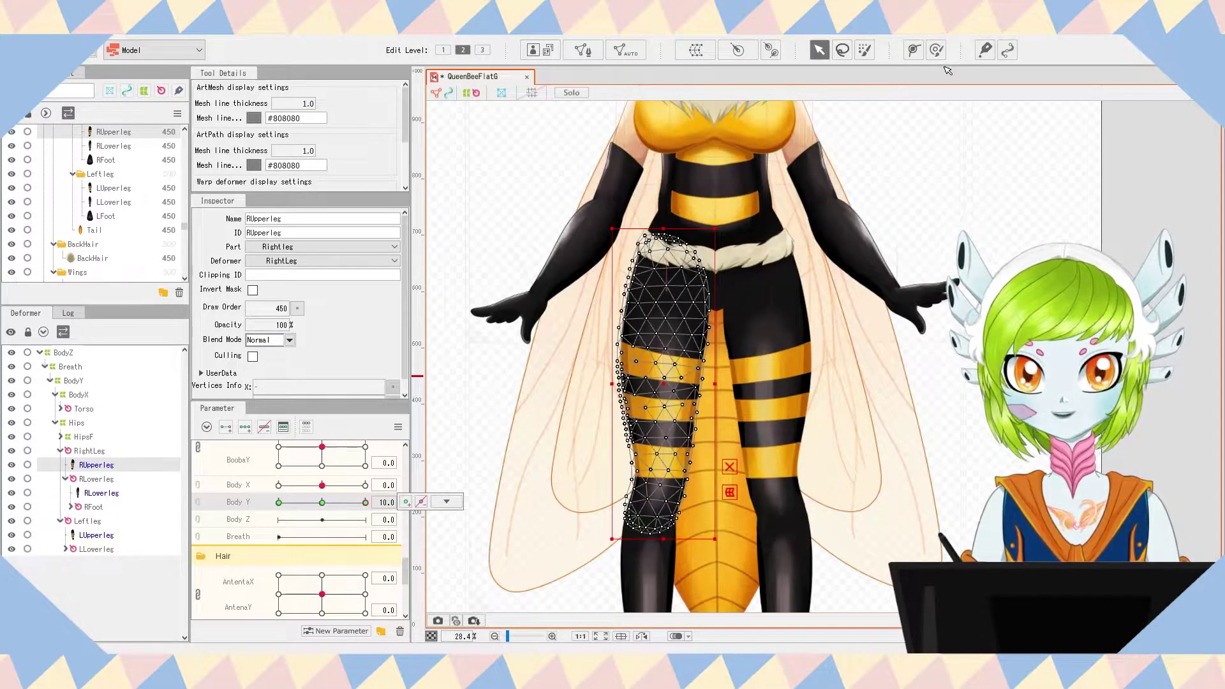
left_click(935, 50)
mouse_move(682, 392)
left_mouse_down()
mouse_move(664, 357)
mouse_move(657, 409)
mouse_move(672, 390)
left_mouse_up()
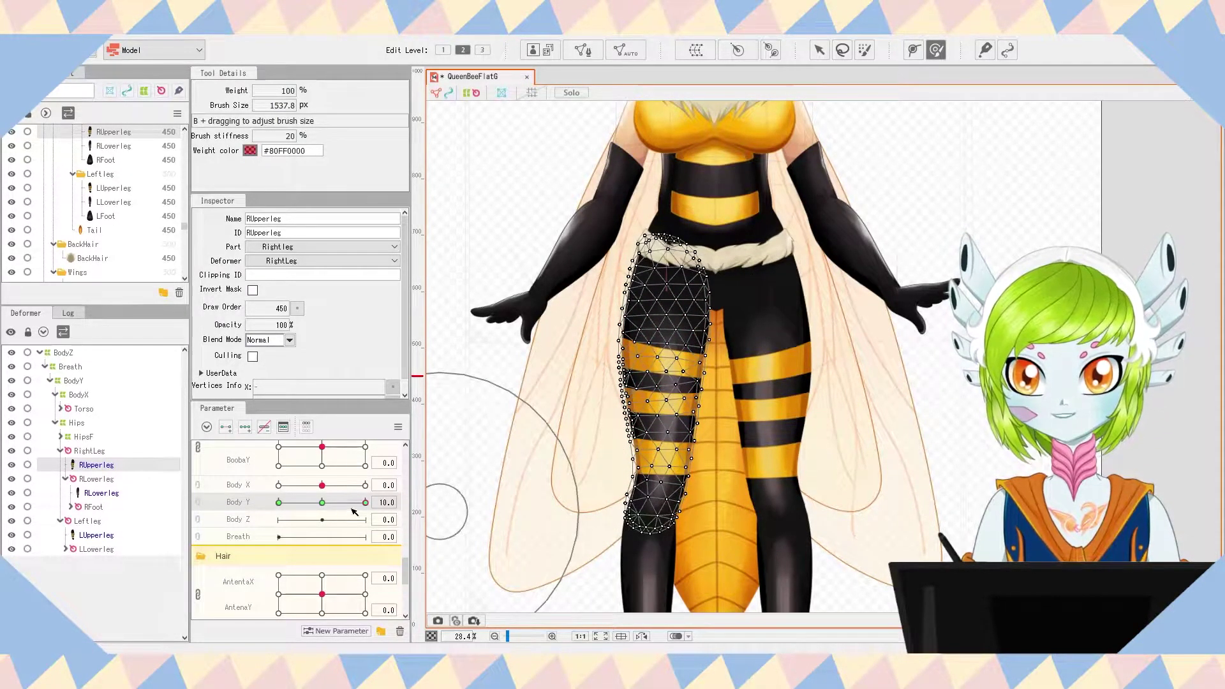
Step: Brush-deform the middle of RUpperleg at Body Y -10, then check the leg's motion and return Body Y to about 0
left_click(279, 502)
mouse_move(663, 396)
left_mouse_down()
mouse_move(654, 376)
mouse_move(644, 390)
left_mouse_up()
left_click(365, 502)
left_click_drag(365, 503, 324, 508)
Step: Give the LUpperleg mesh three Body Y keys and brush-deform its middle upward at Body Y 10 and slightly at Body Y -10
left_click(99, 536)
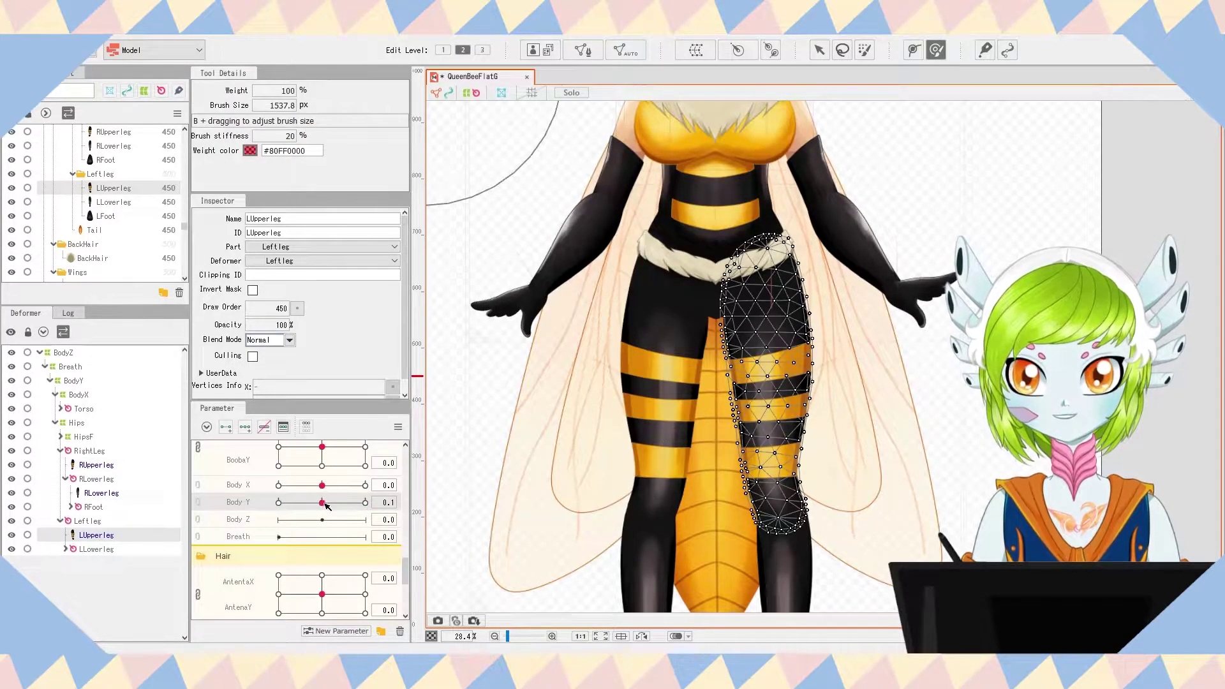
left_click_drag(354, 505, 416, 503)
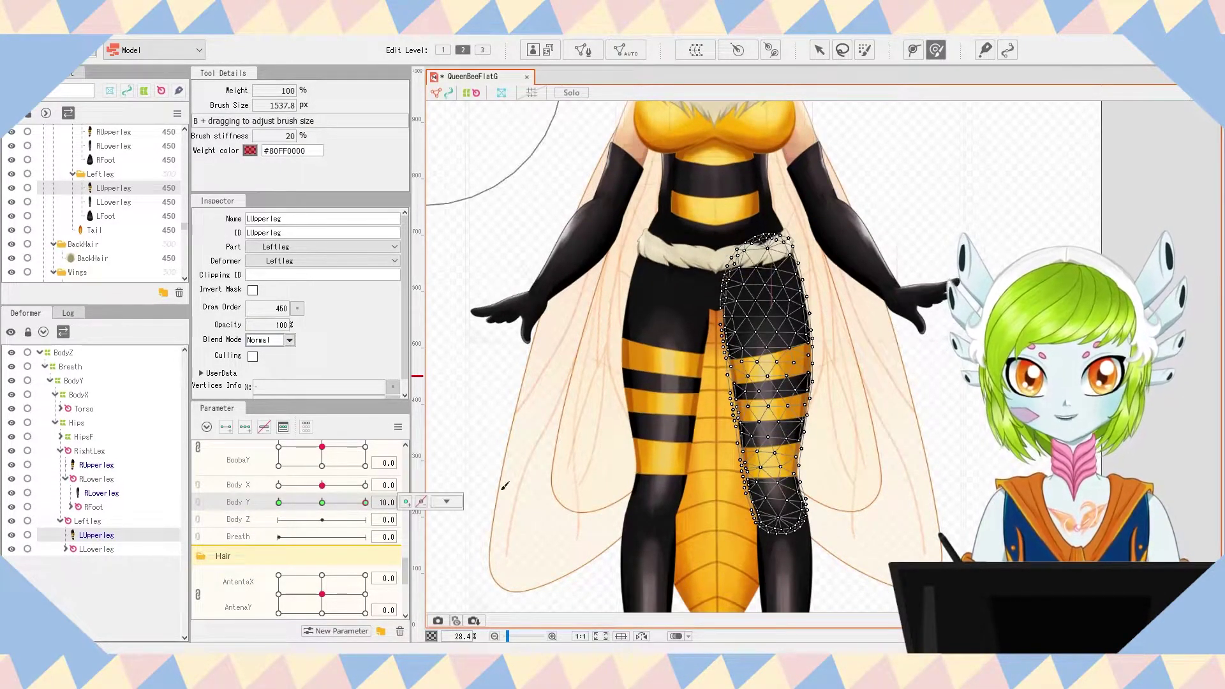
left_click_drag(773, 408, 772, 375)
left_click_drag(365, 503, 275, 503)
left_click_drag(771, 404, 770, 400)
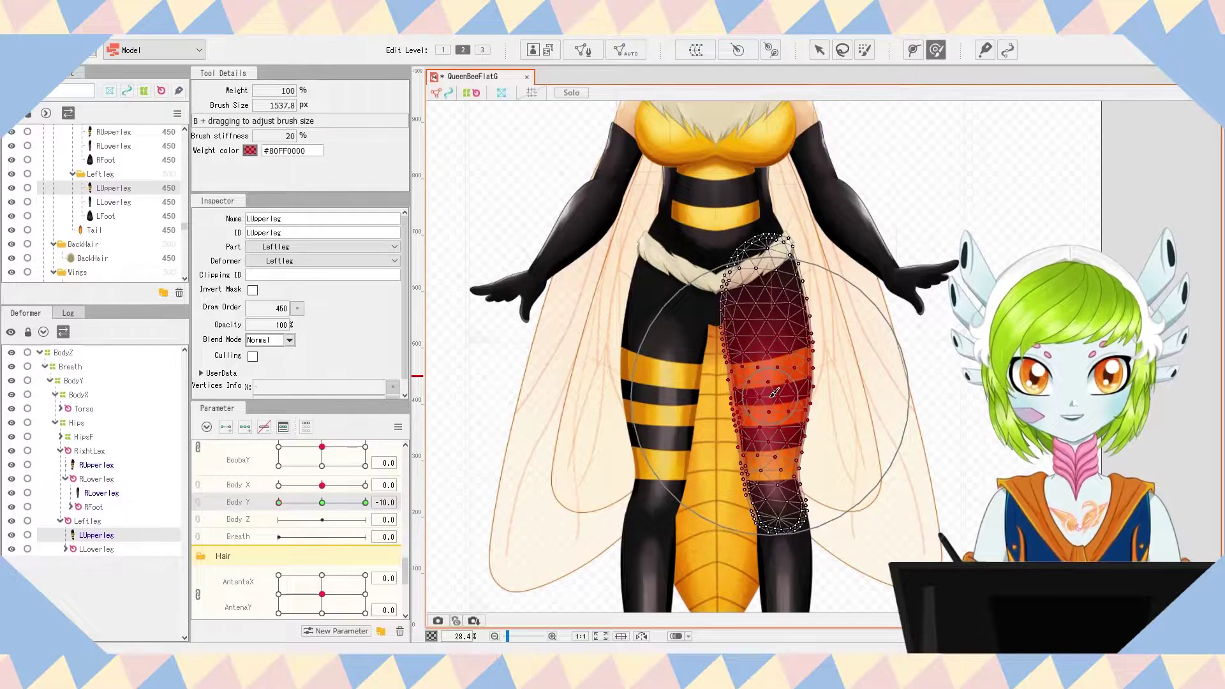
Step: Check the whole body's Body Y movement with nothing selected
scroll(856, 428, "down", 4)
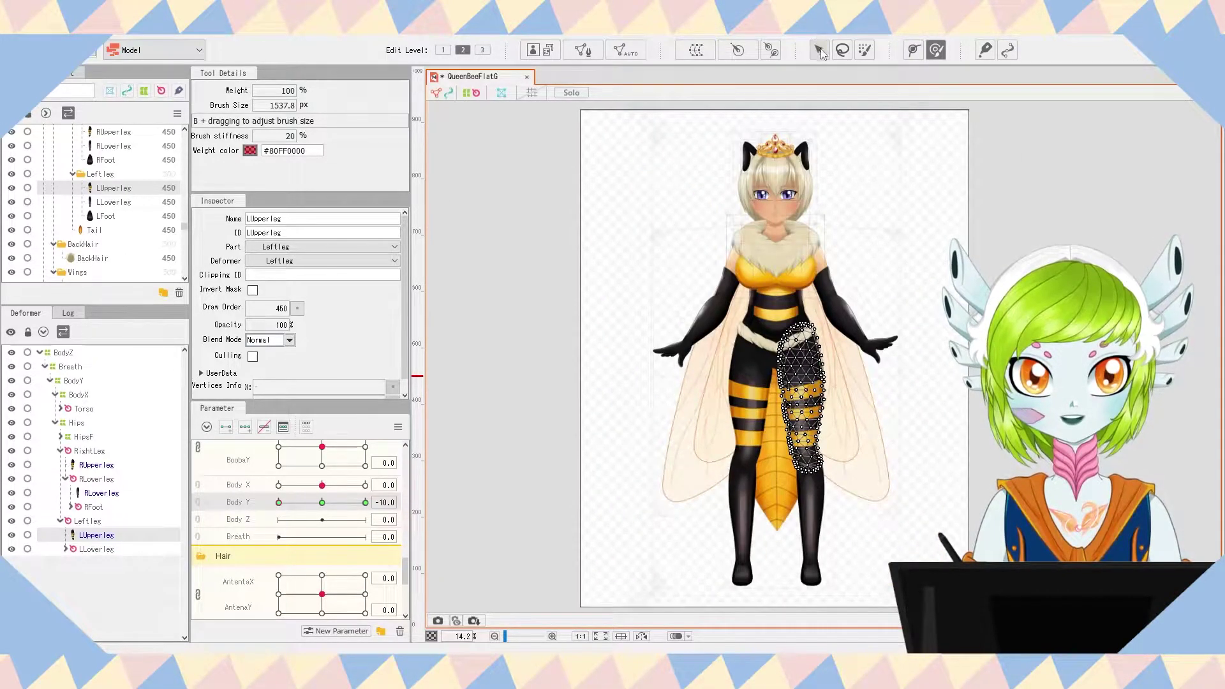
left_click(820, 51)
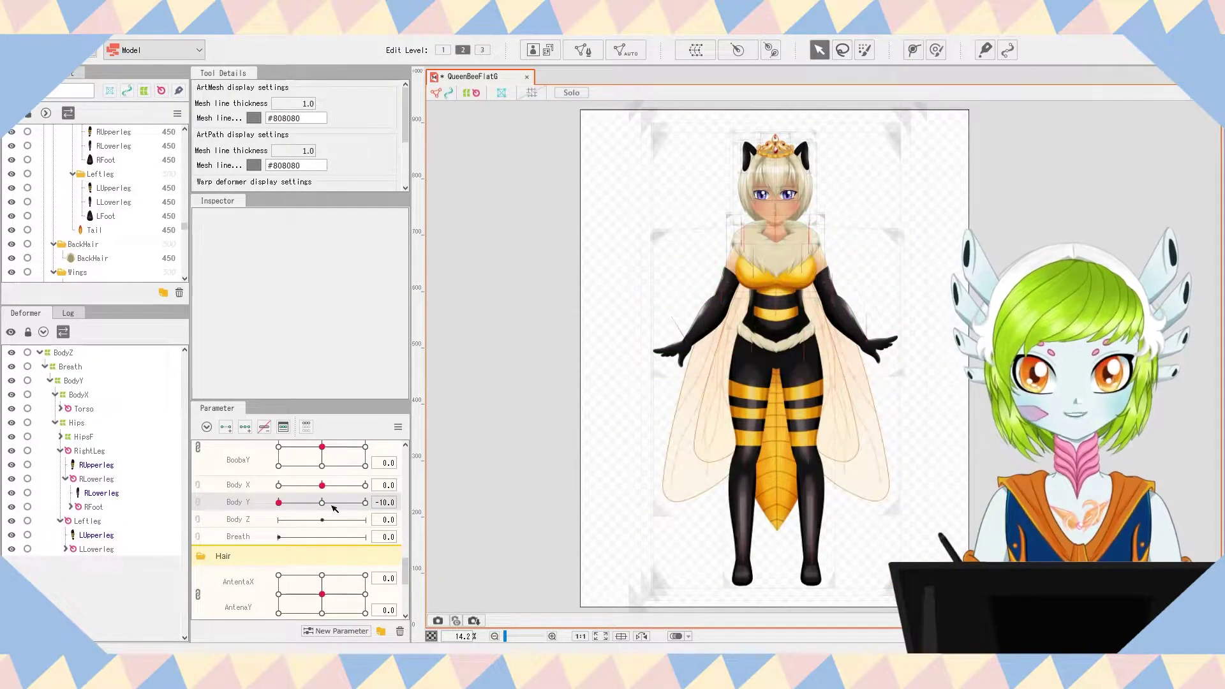
left_click_drag(303, 499, 325, 473)
left_click_drag(326, 472, 199, 474)
Step: Give the Wings warp deformer three Body Y keys, pull its upper center control handle down at Body Y 10, and move Body Y to -10
left_click(60, 450)
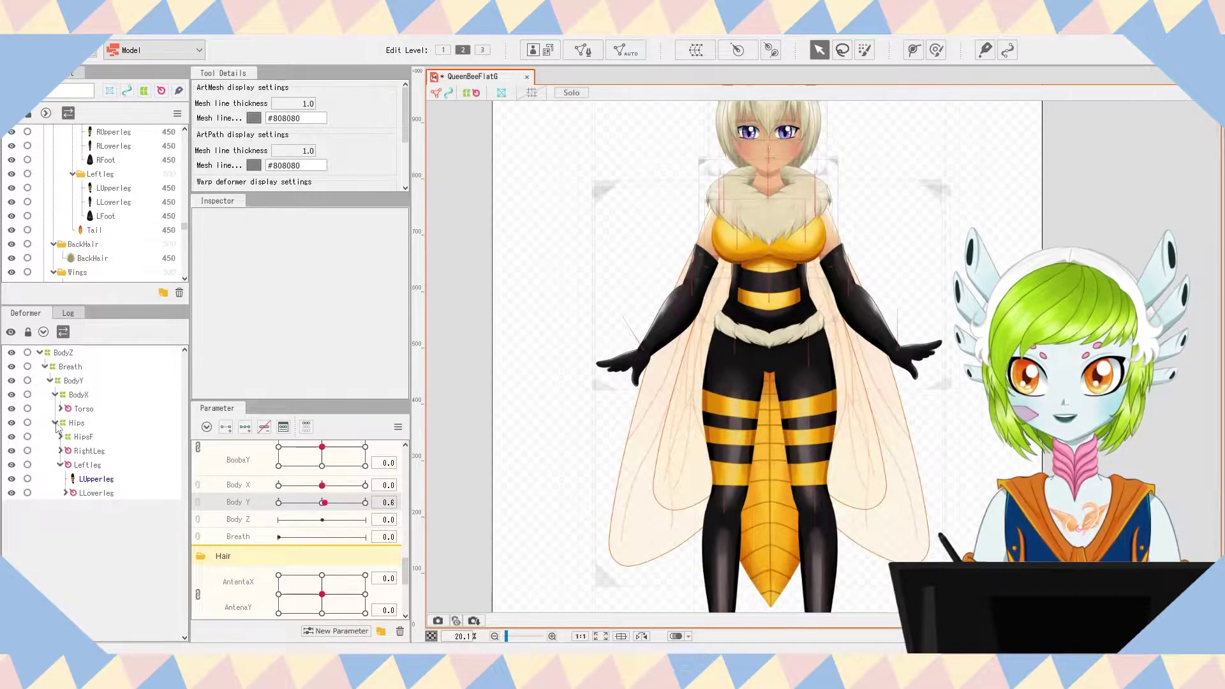
left_click(56, 423)
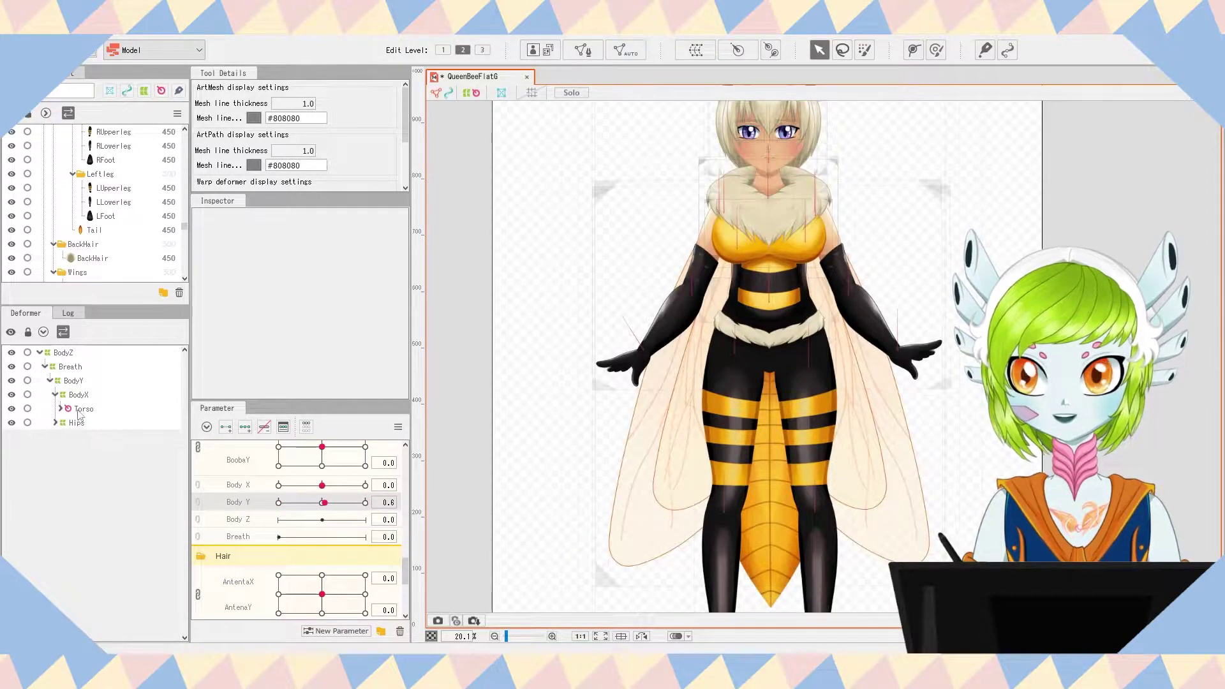
left_click(82, 412)
left_click(61, 409)
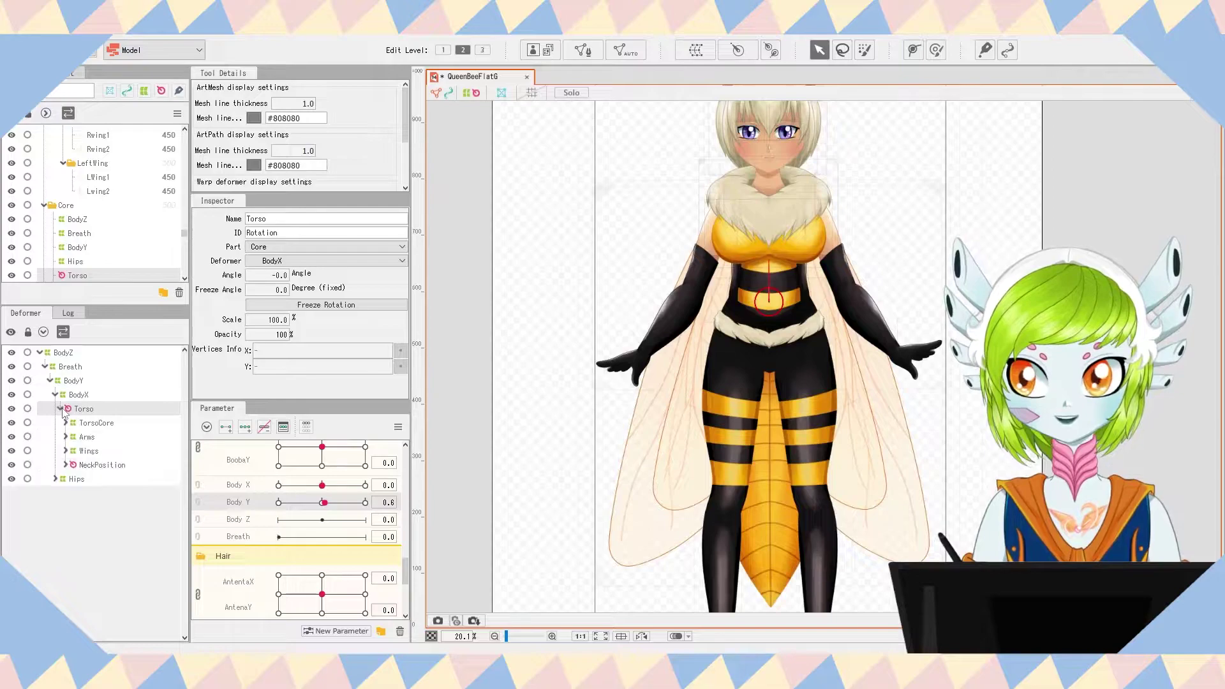
left_click(99, 453)
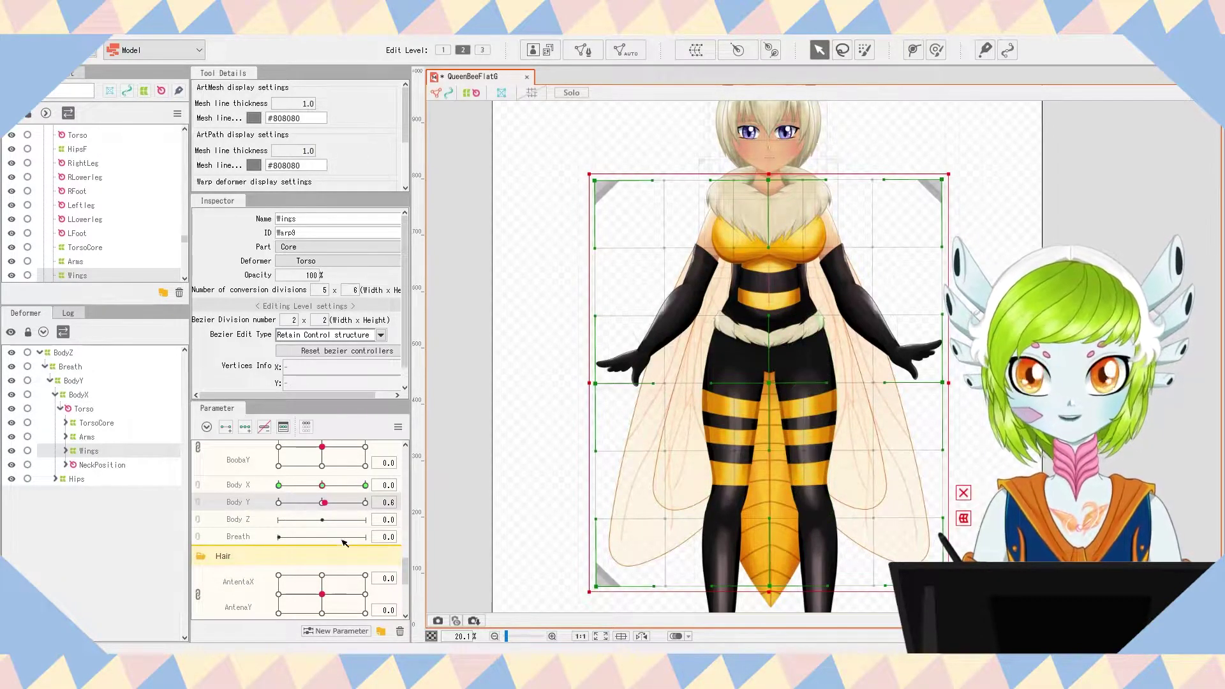
left_click_drag(324, 502, 424, 516)
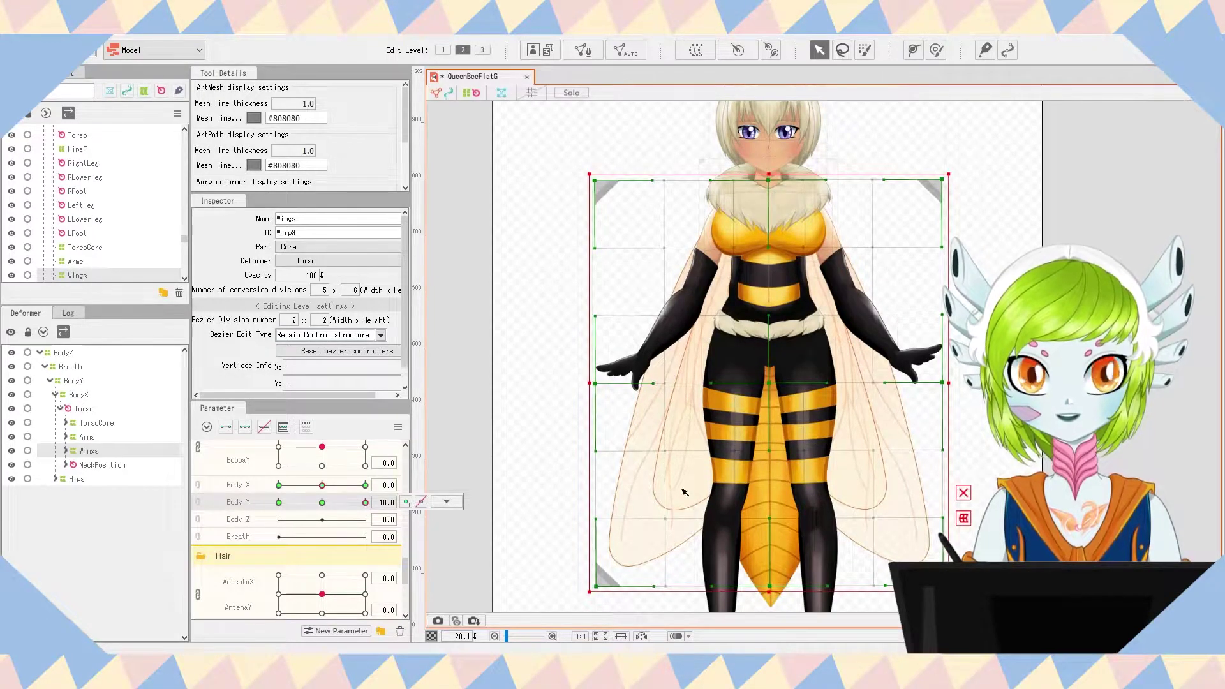
left_click_drag(769, 247, 769, 325)
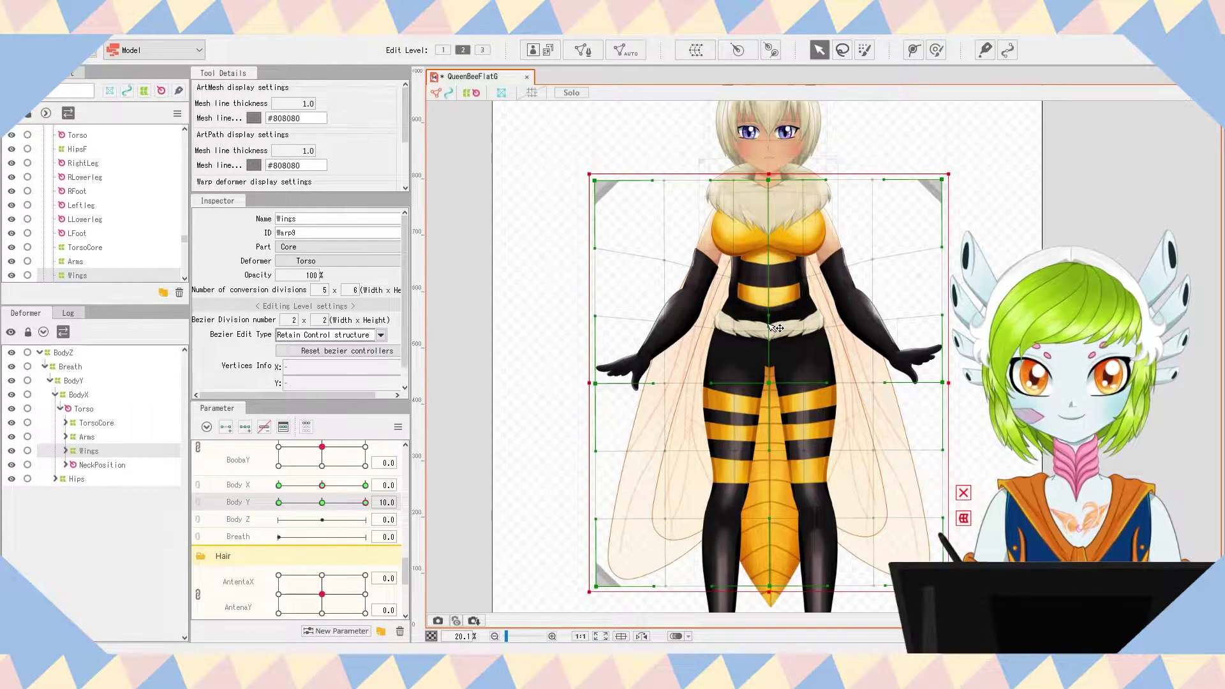
key("ctrl+z")
left_click_drag(769, 248, 776, 293)
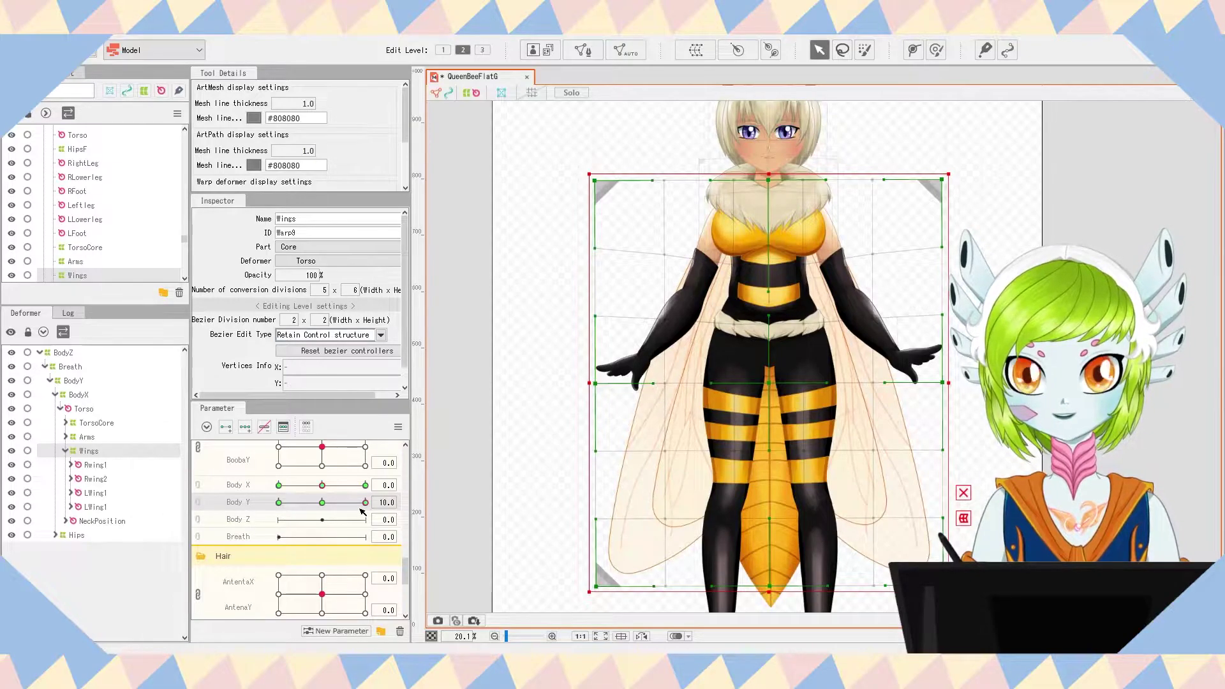
left_click_drag(364, 504, 279, 503)
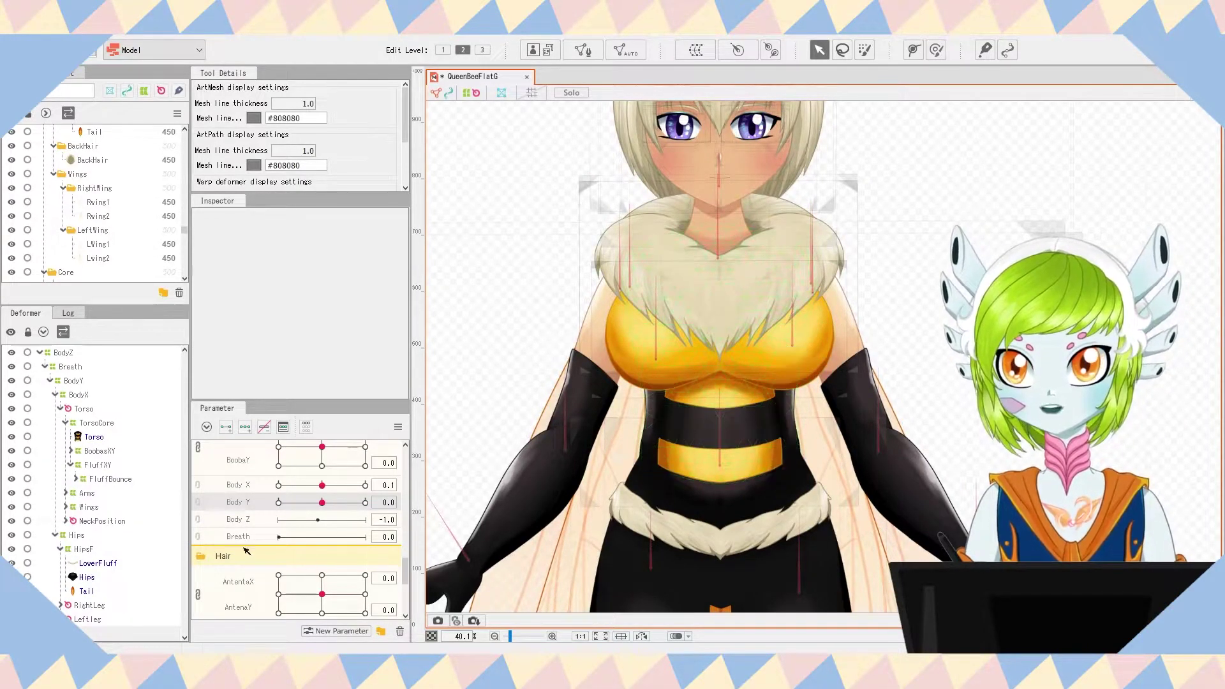
Step: Give the Torso rotation deformer three Body Z keys and rotate it to about 6.3 degrees at Body Z 10
left_click(228, 520)
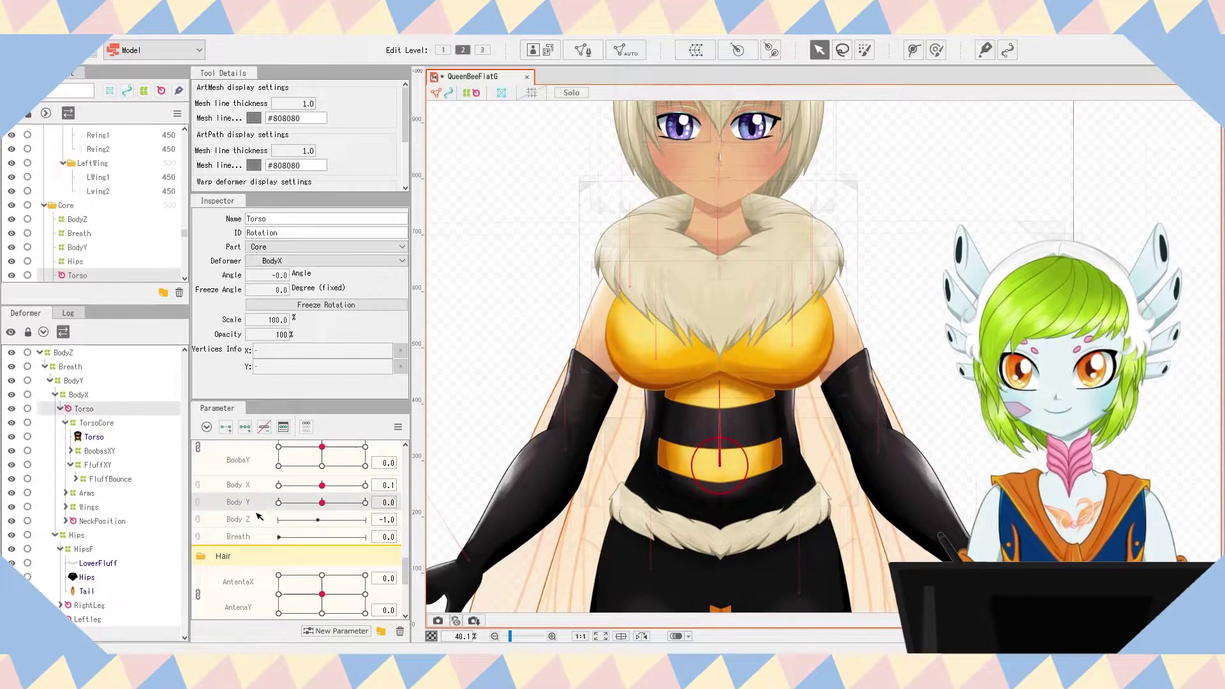
left_click(256, 514)
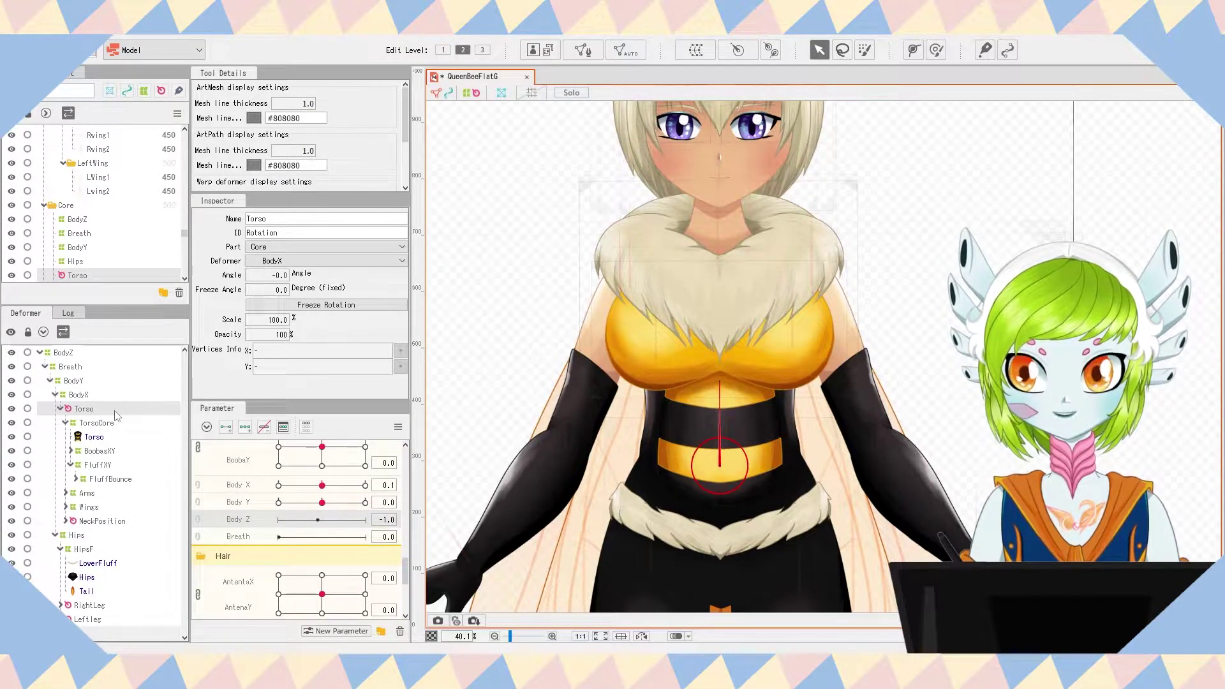
left_click_drag(326, 517, 336, 522)
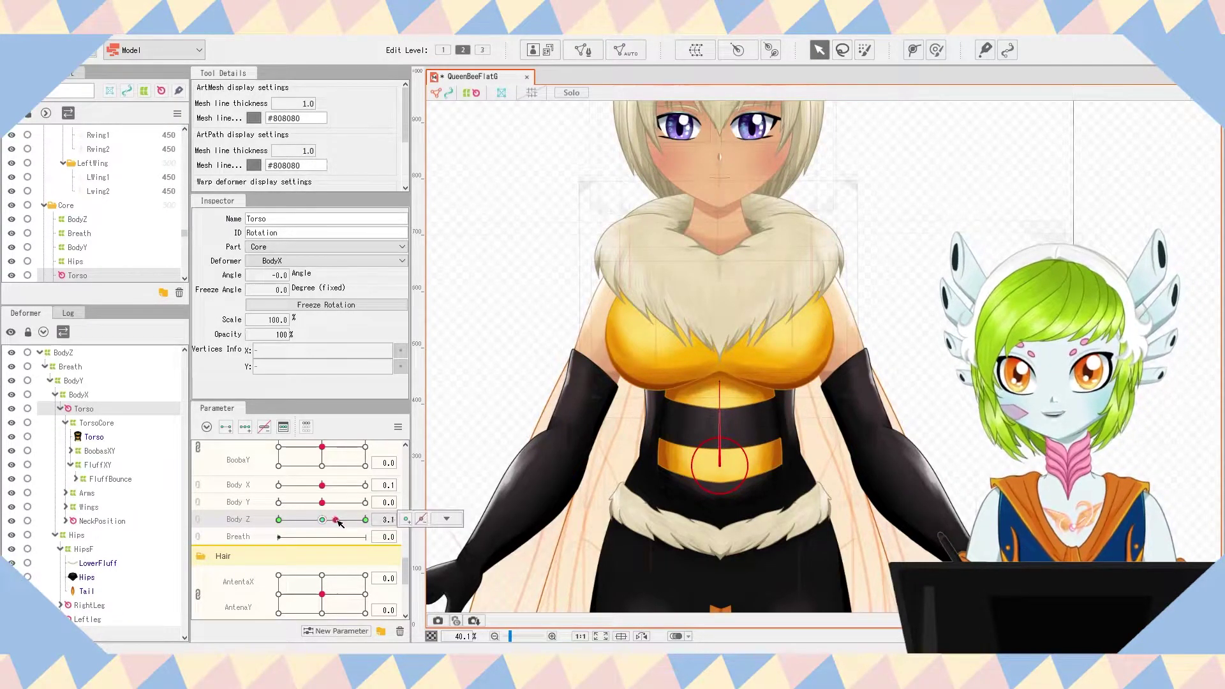
left_click_drag(720, 380, 729, 380)
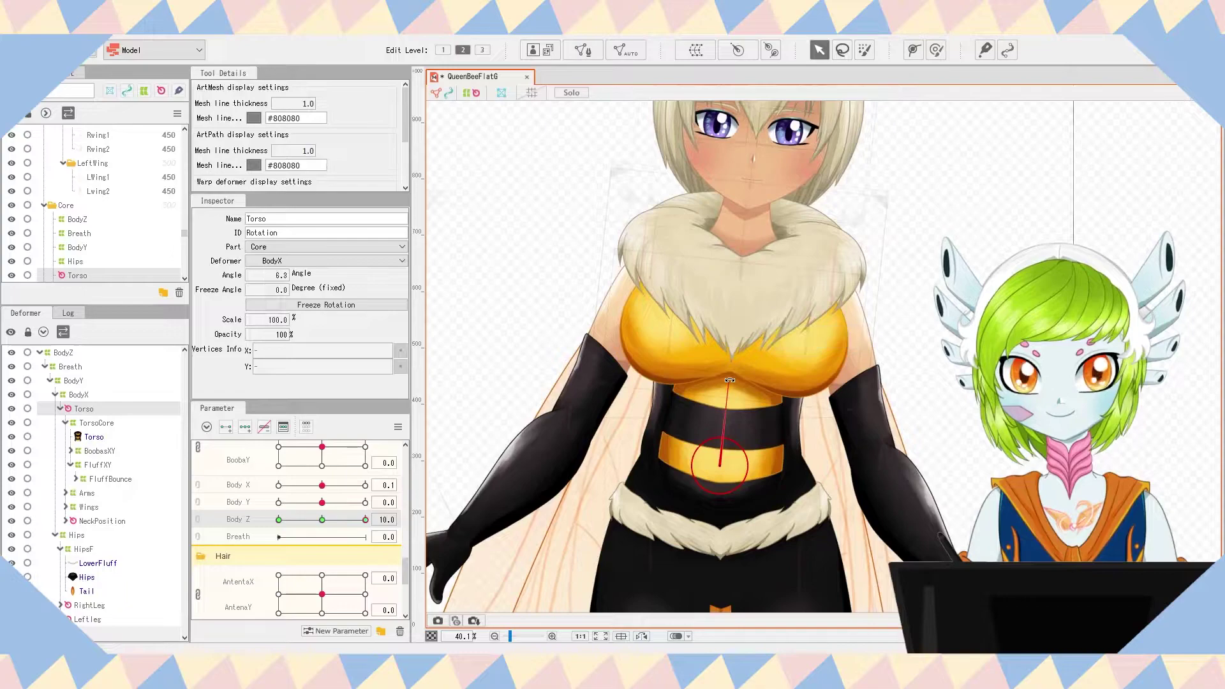
Step: Reflect the Torso's Body Z 10 rotation horizontally, then return Body Z to about 0
left_click(406, 426)
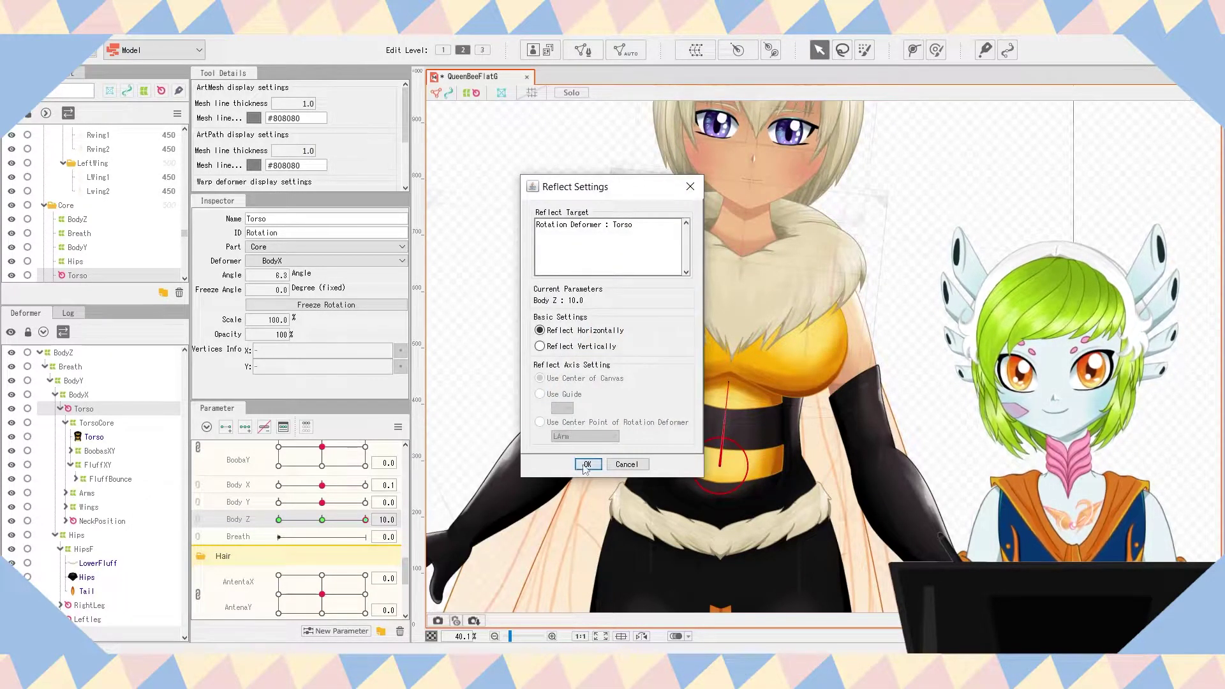
left_click(588, 463)
scroll(588, 453, "down", 3)
left_click_drag(365, 520, 323, 525)
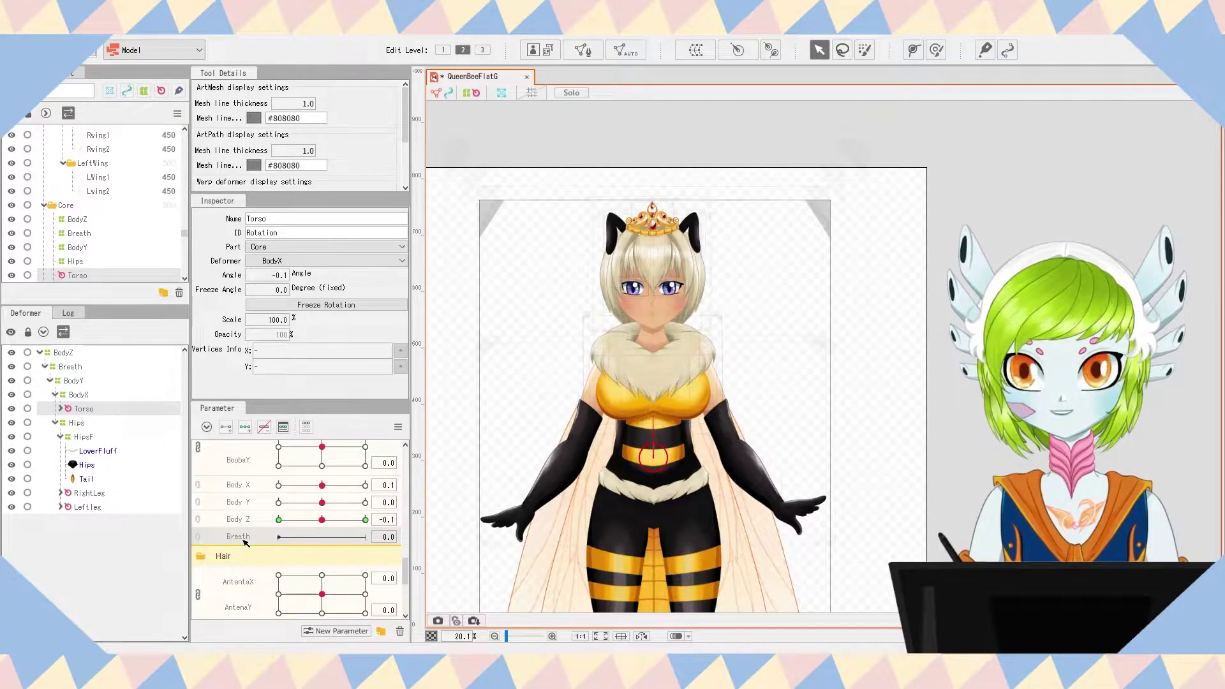
Step: Give the Breath warp deformer three Breath keys, move its upper center control handle slightly up at Breath 1.0, and deselect it
left_click(80, 369)
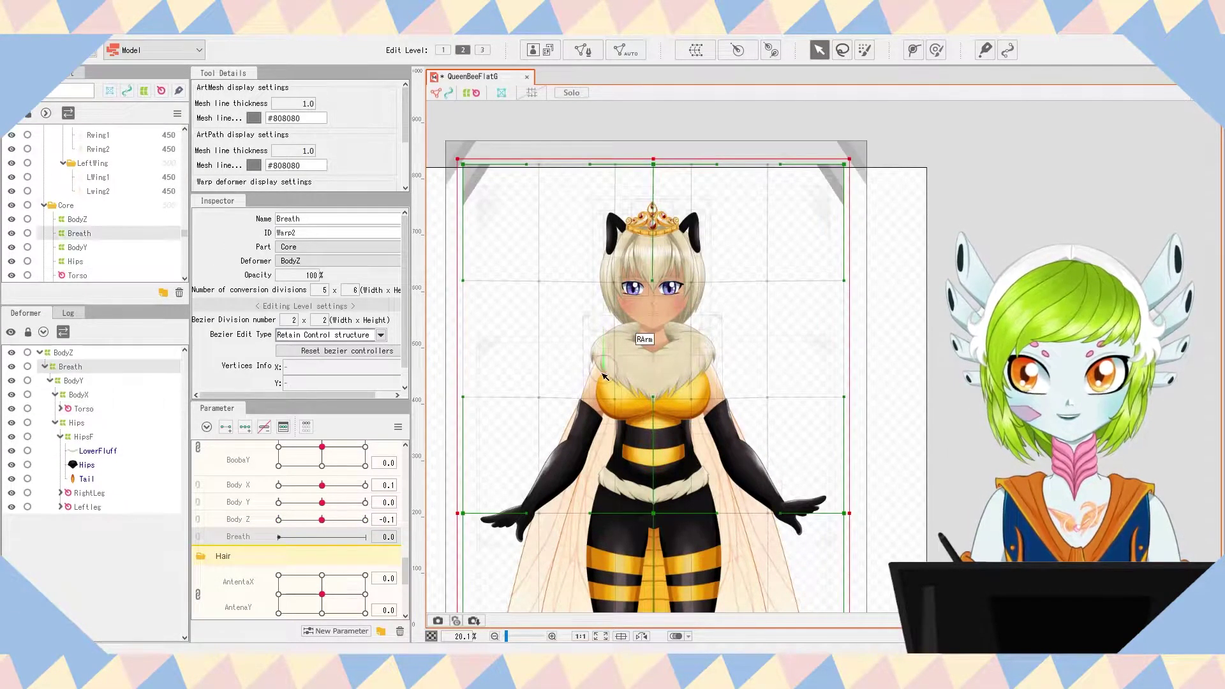
scroll(626, 403, "up", 5)
scroll(679, 467, "down", 5)
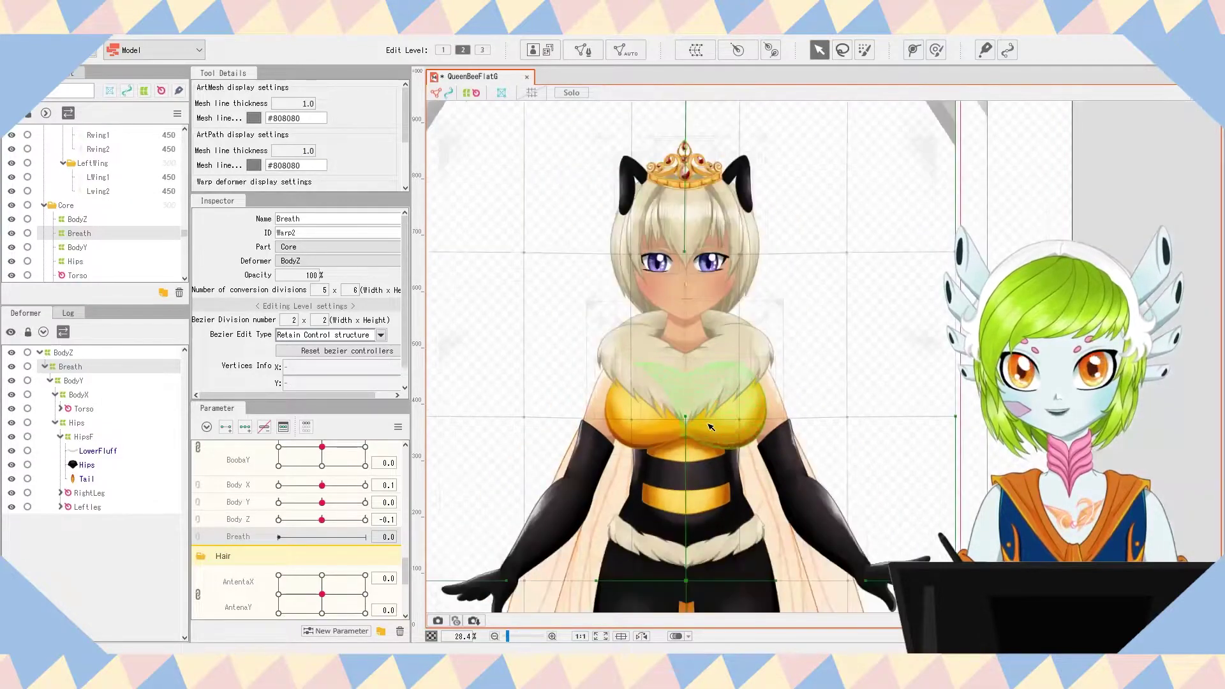
scroll(679, 468, "up", 3)
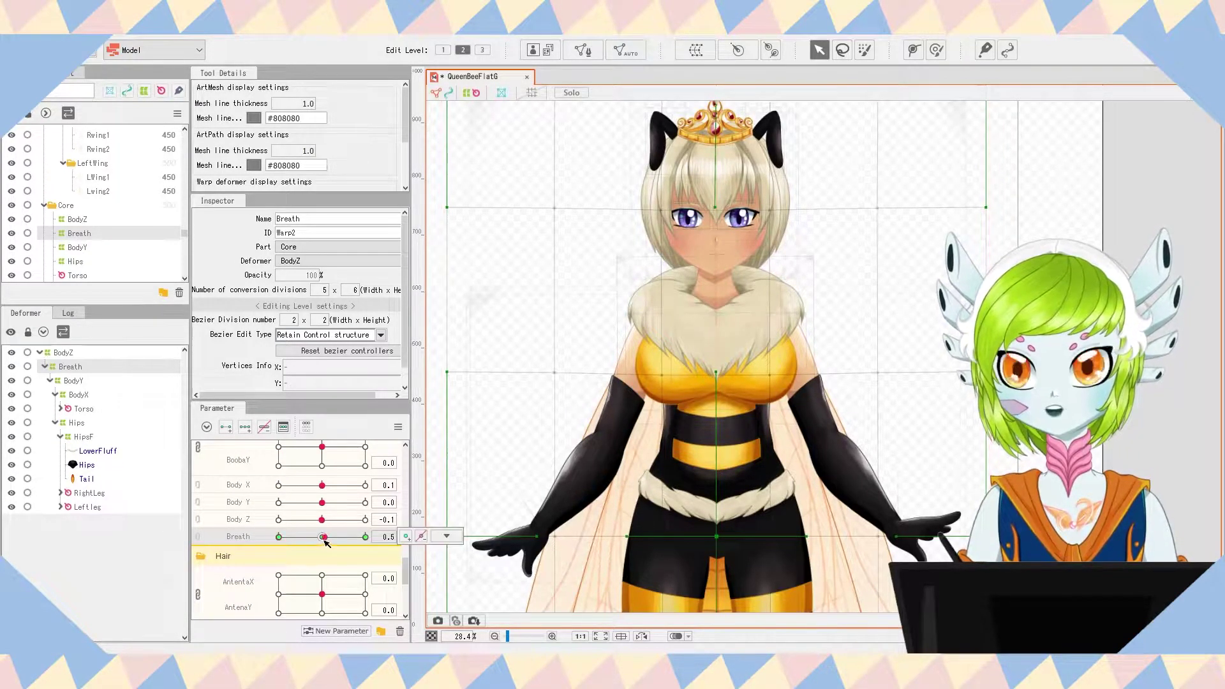
scroll(691, 315, "up", 2)
scroll(690, 268, "down", 3)
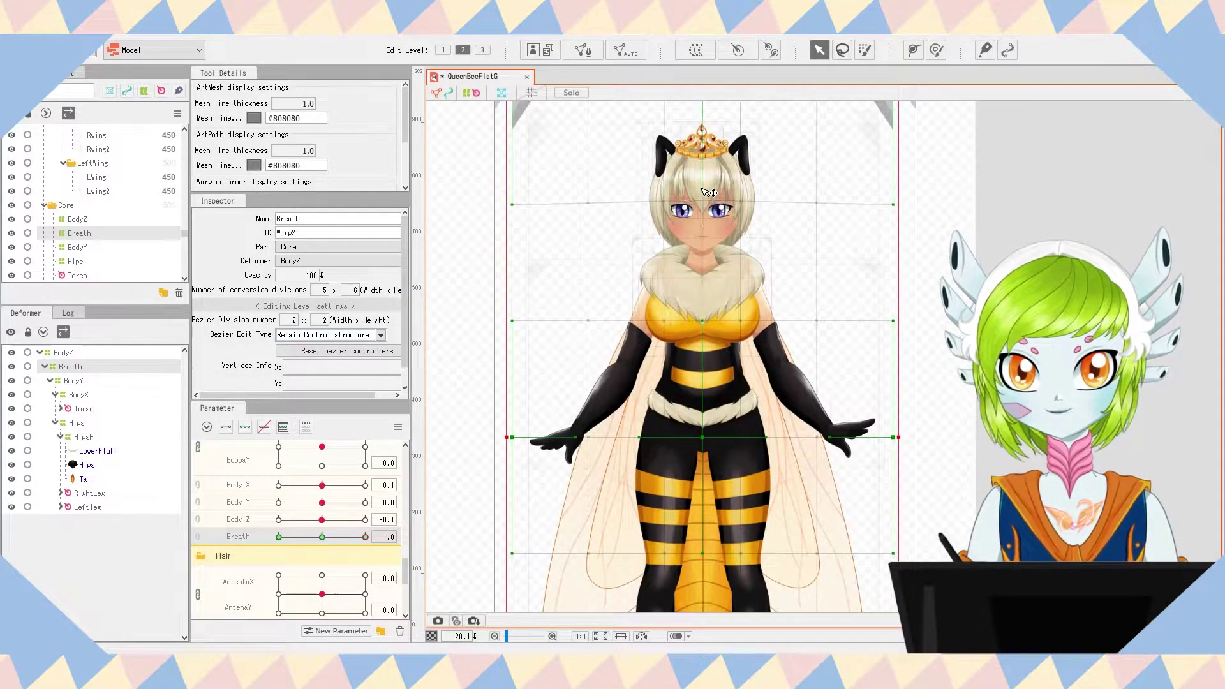
mouse_move(359, 542)
left_mouse_down()
mouse_move(231, 538)
mouse_move(366, 535)
left_mouse_up()
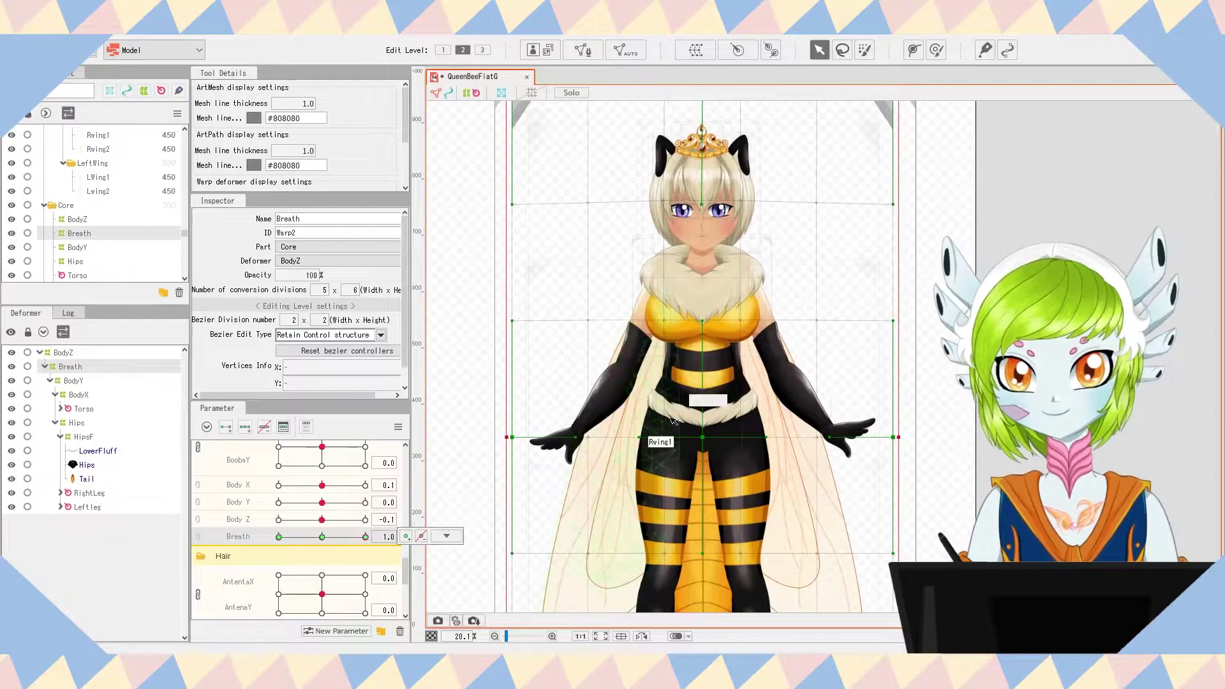
left_click(847, 276)
Step: Open the Physics/Scene Blending Settings for the model
scroll(847, 276, "down", 2)
scroll(911, 327, "down", 2)
scroll(929, 345, "up", 2)
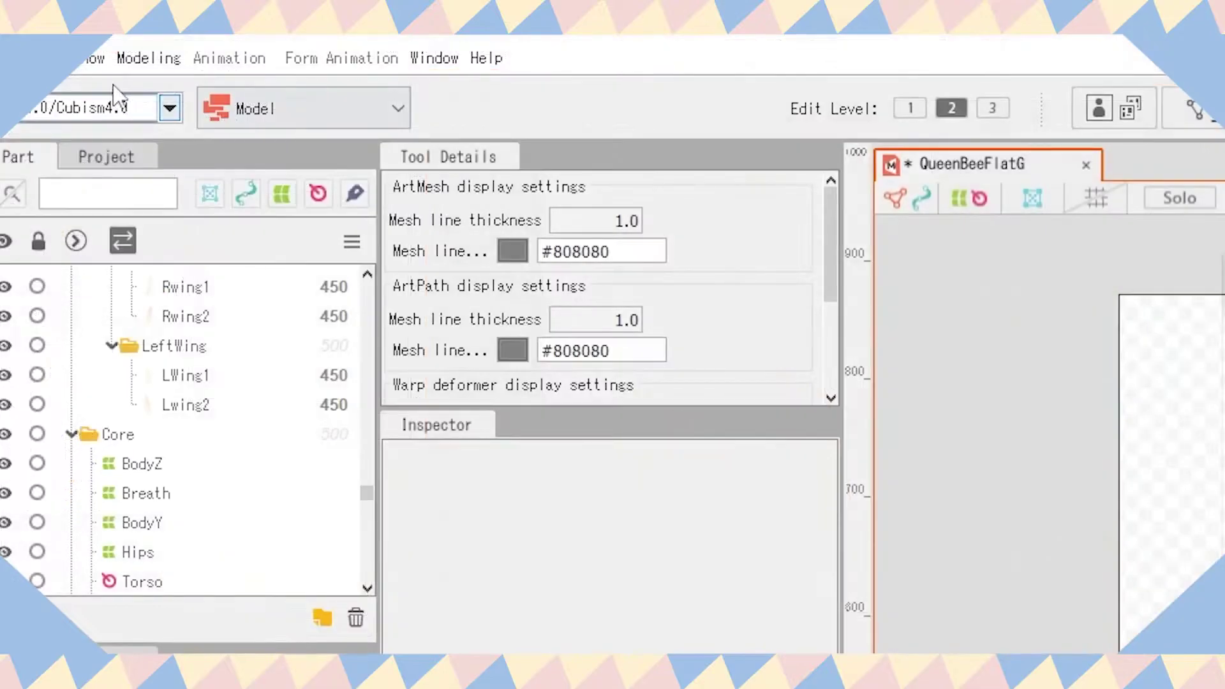
left_click(136, 63)
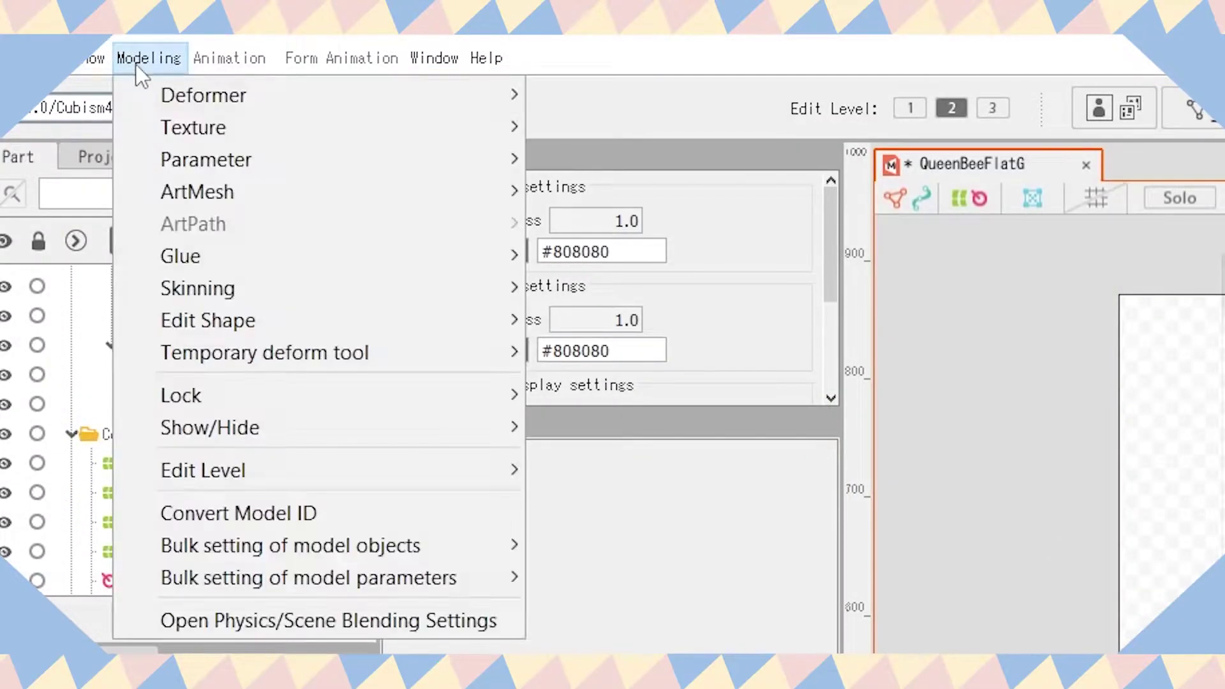
left_click(206, 618)
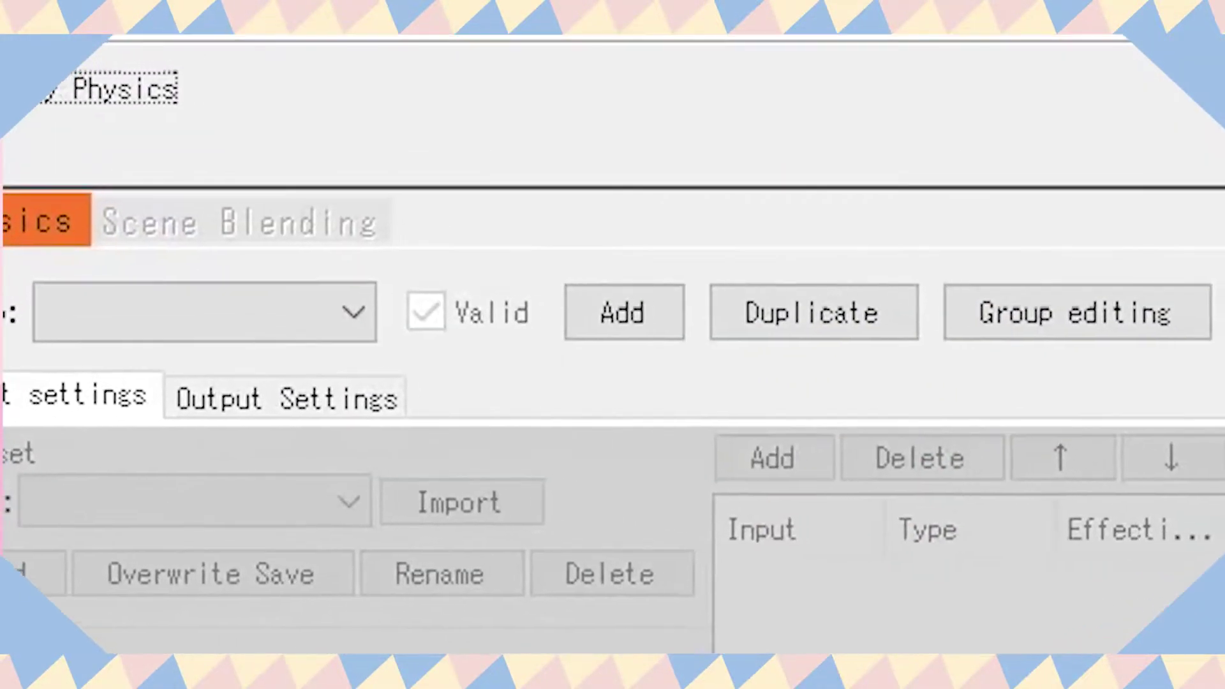
Step: Add a physics group named FrontHairX with the Head Input preset and the Hair (Triple Pendulum) physics model preset
left_click(714, 279)
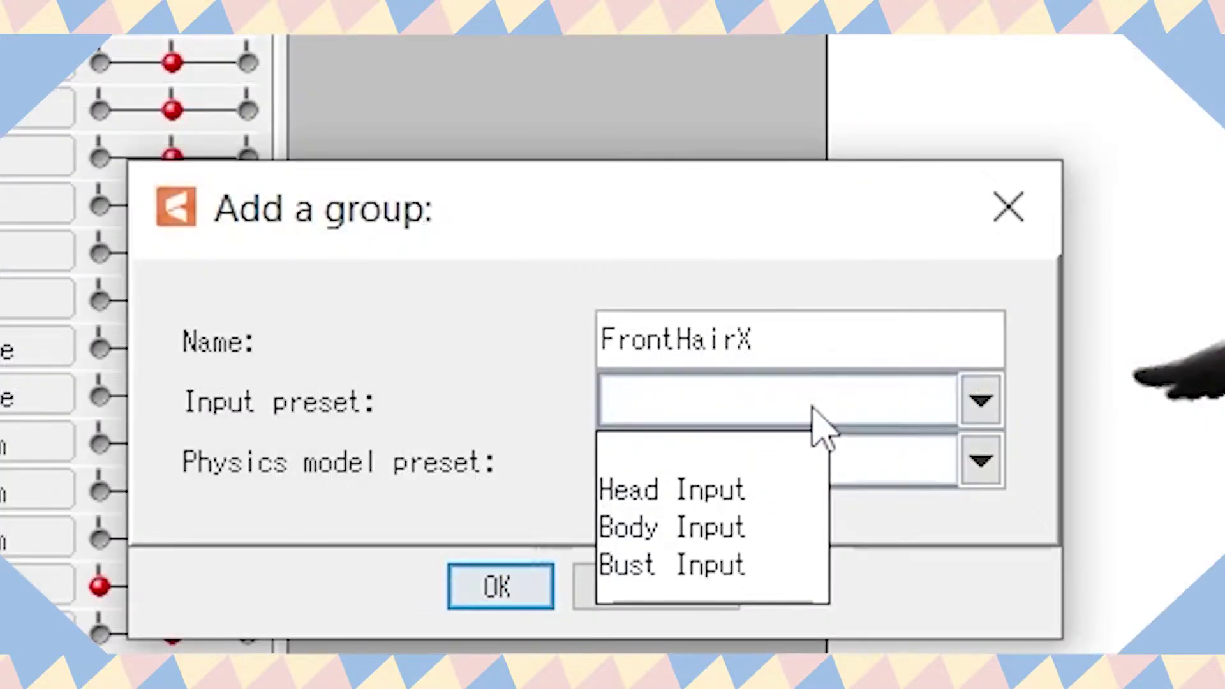
left_click(774, 503)
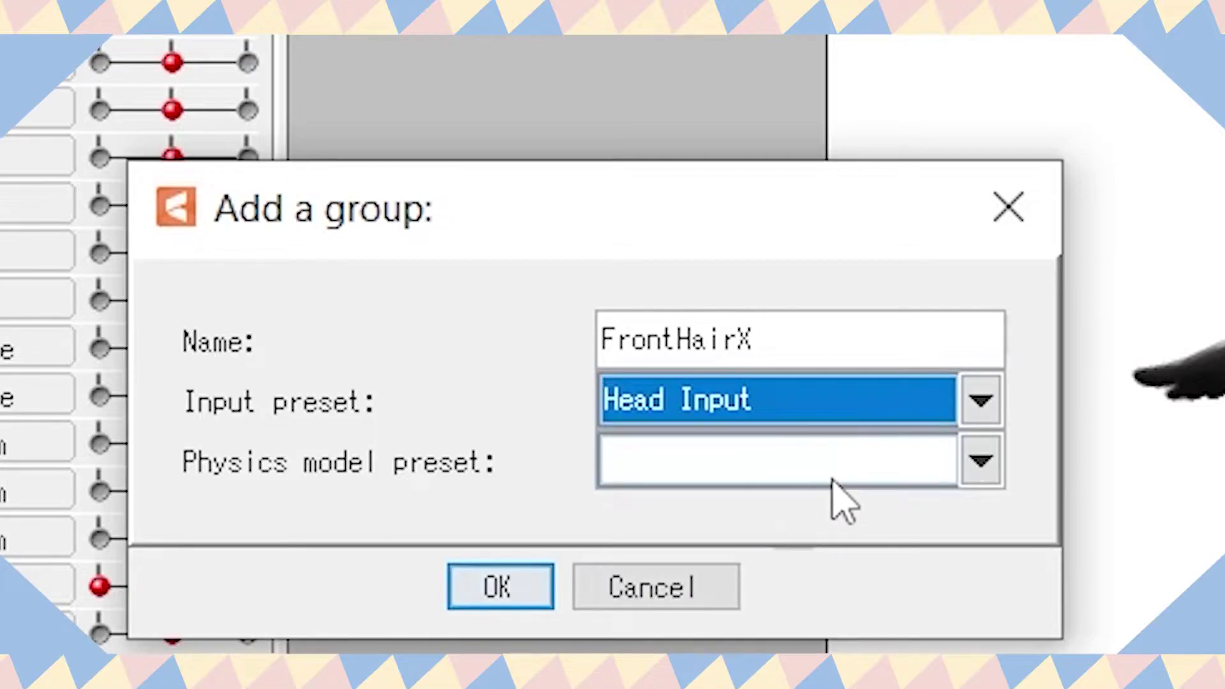
left_click(842, 479)
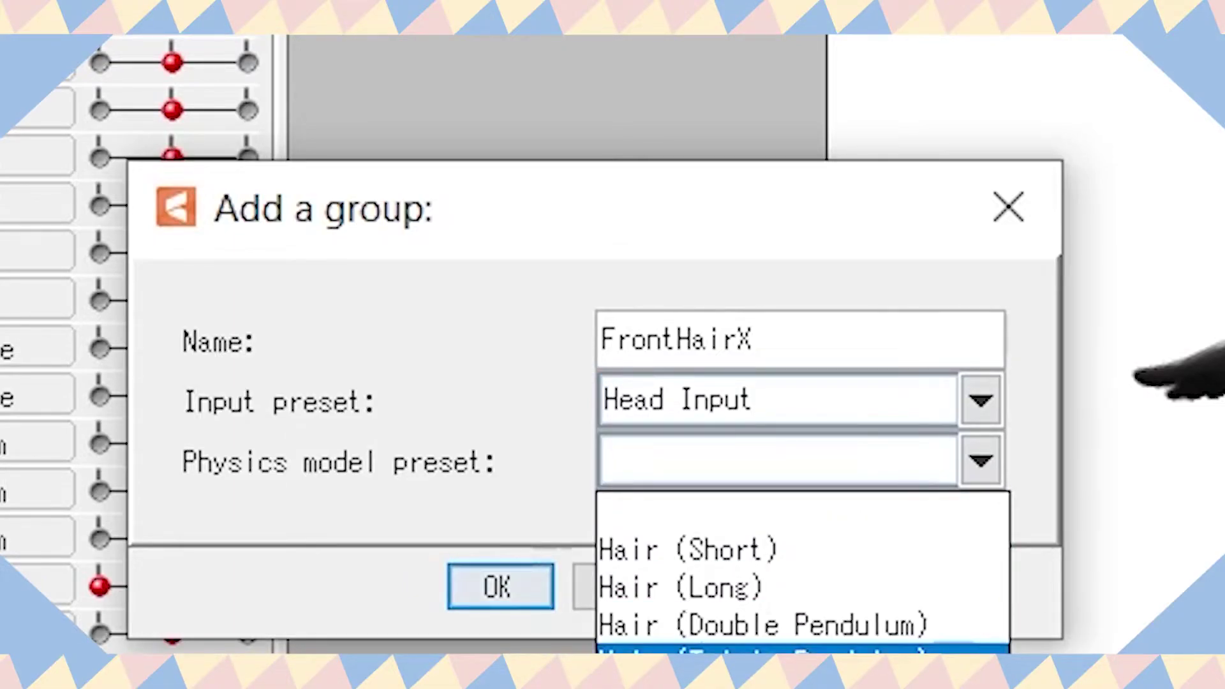
left_click(759, 662)
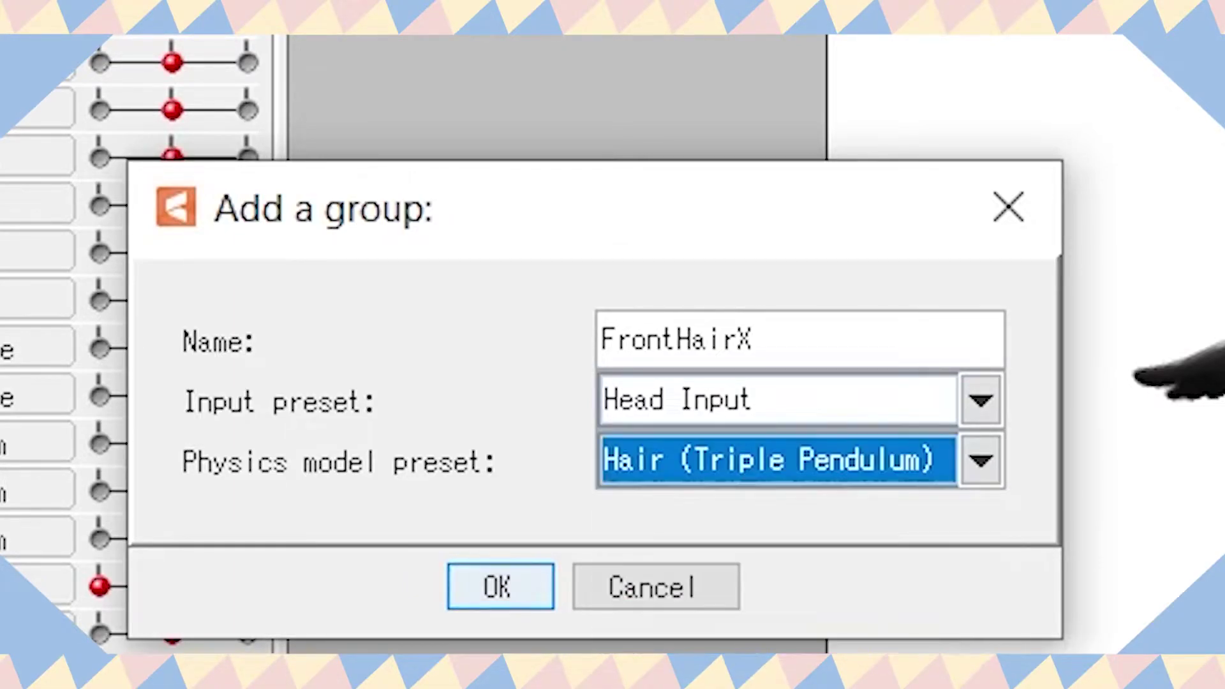
left_click(525, 593)
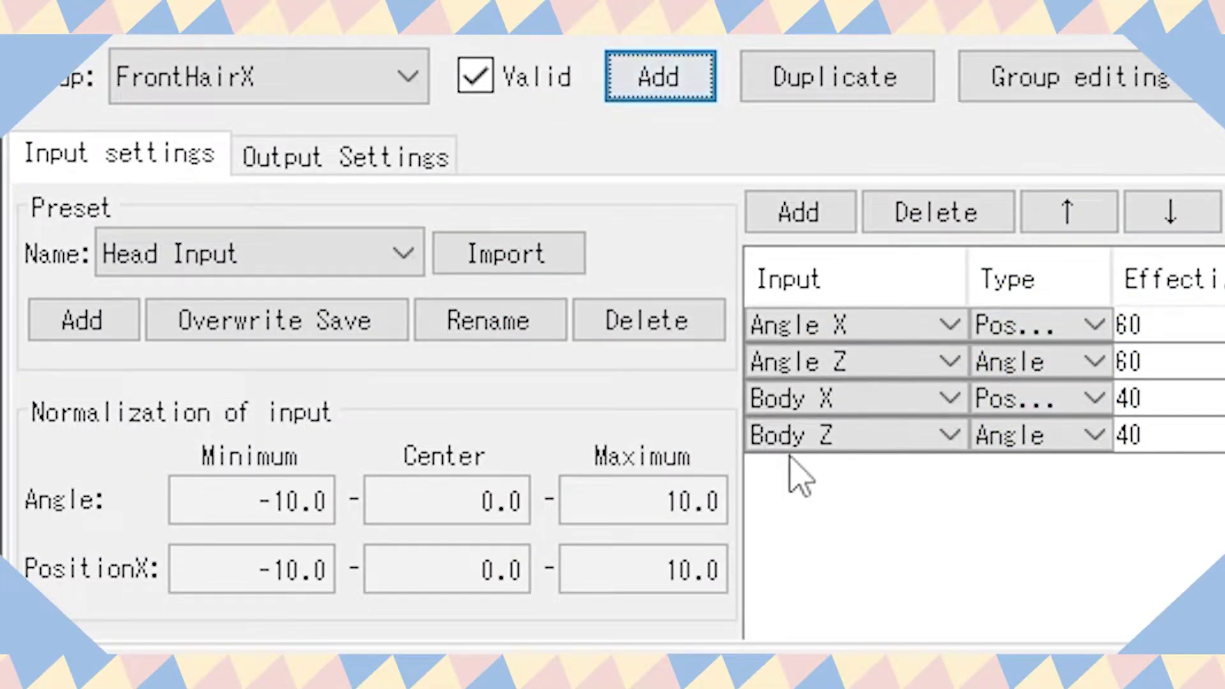
Step: Add Hair Move Front X as the output parameter of the FrontHairX group
left_click(343, 167)
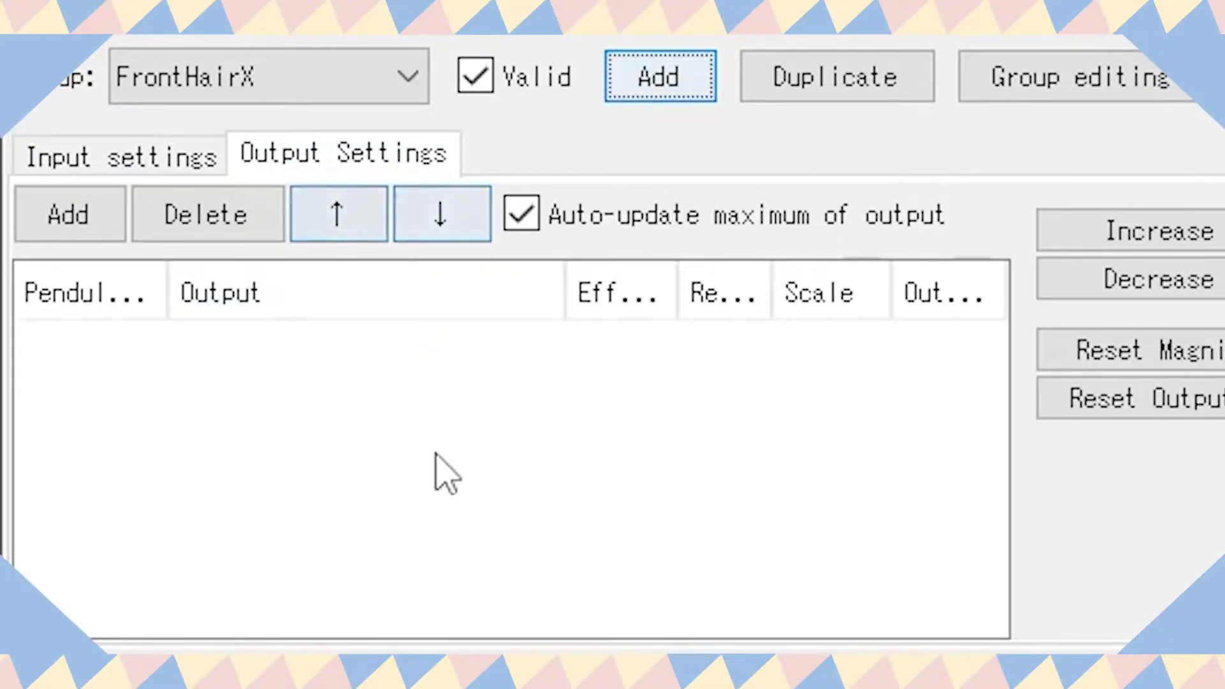
left_click(66, 229)
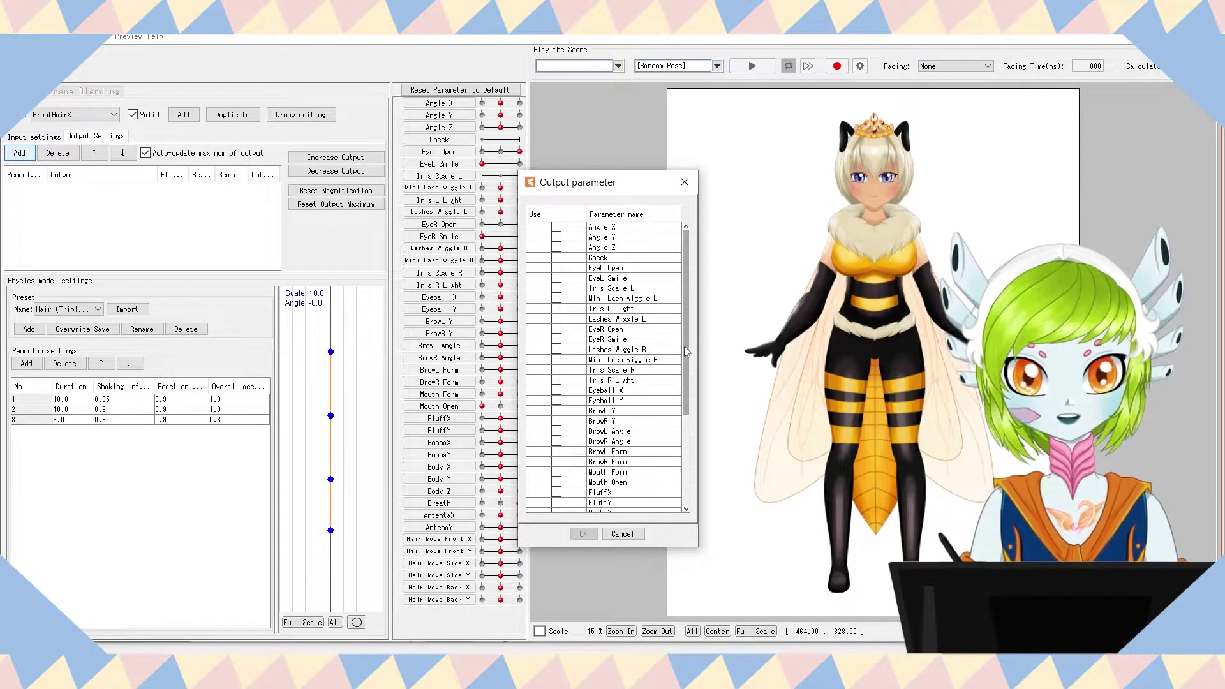
left_click_drag(686, 360, 691, 479)
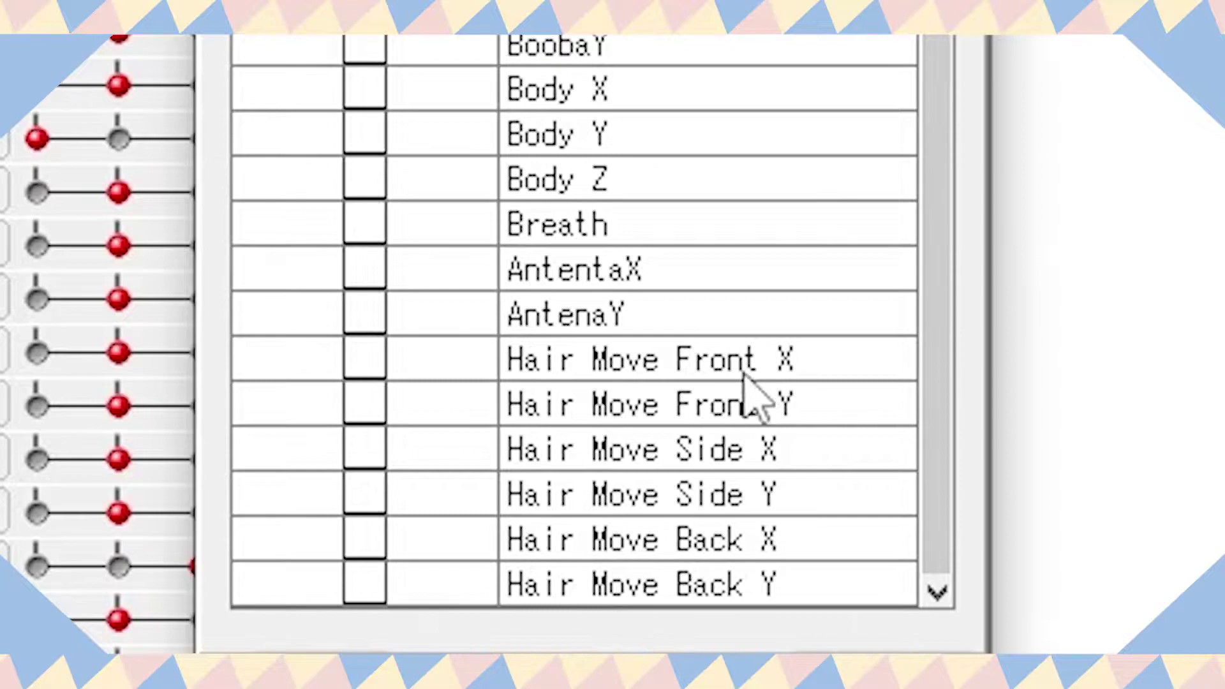
left_click(557, 455)
left_click(376, 365)
key("Return")
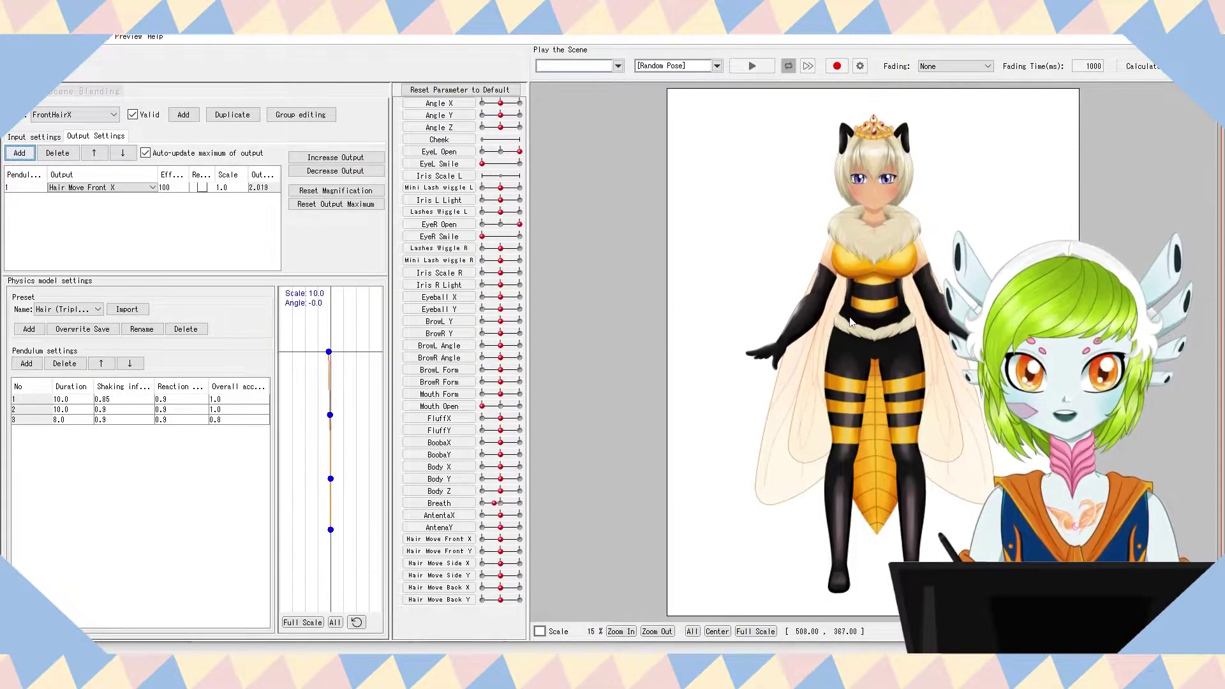
Step: Preview the front hair physics by swinging the model around, then resize the physics window and zoom in on the face
left_click_drag(850, 322, 756, 299)
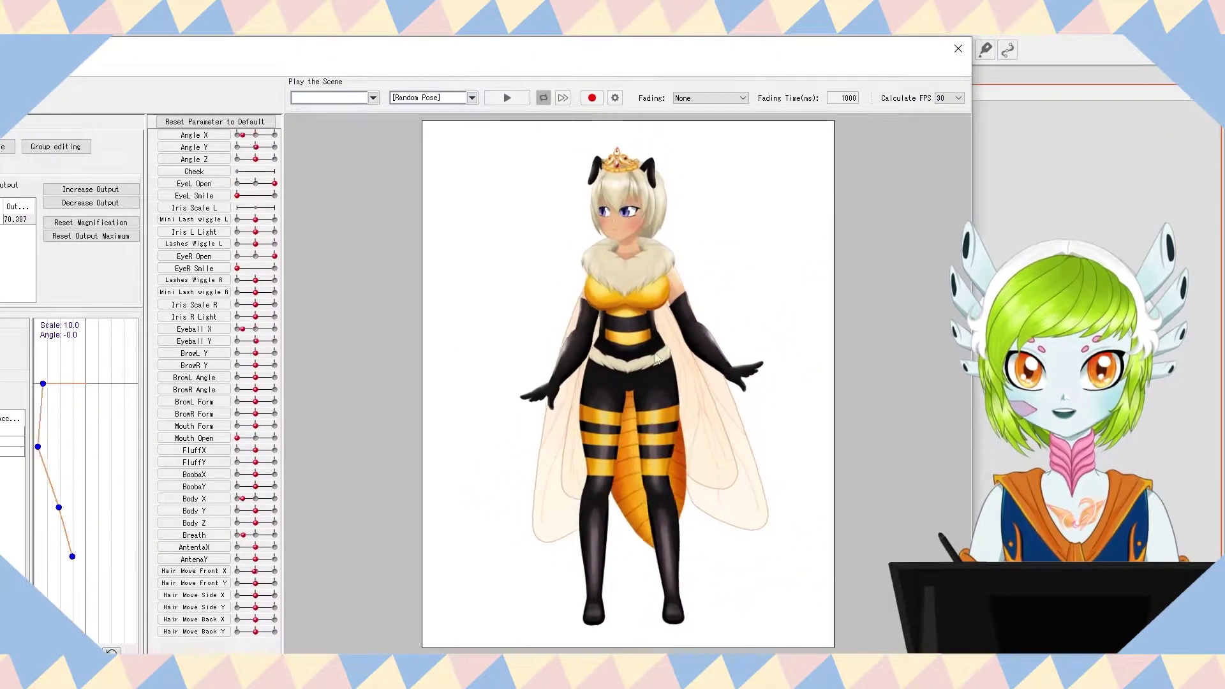
left_click_drag(655, 354, 613, 365)
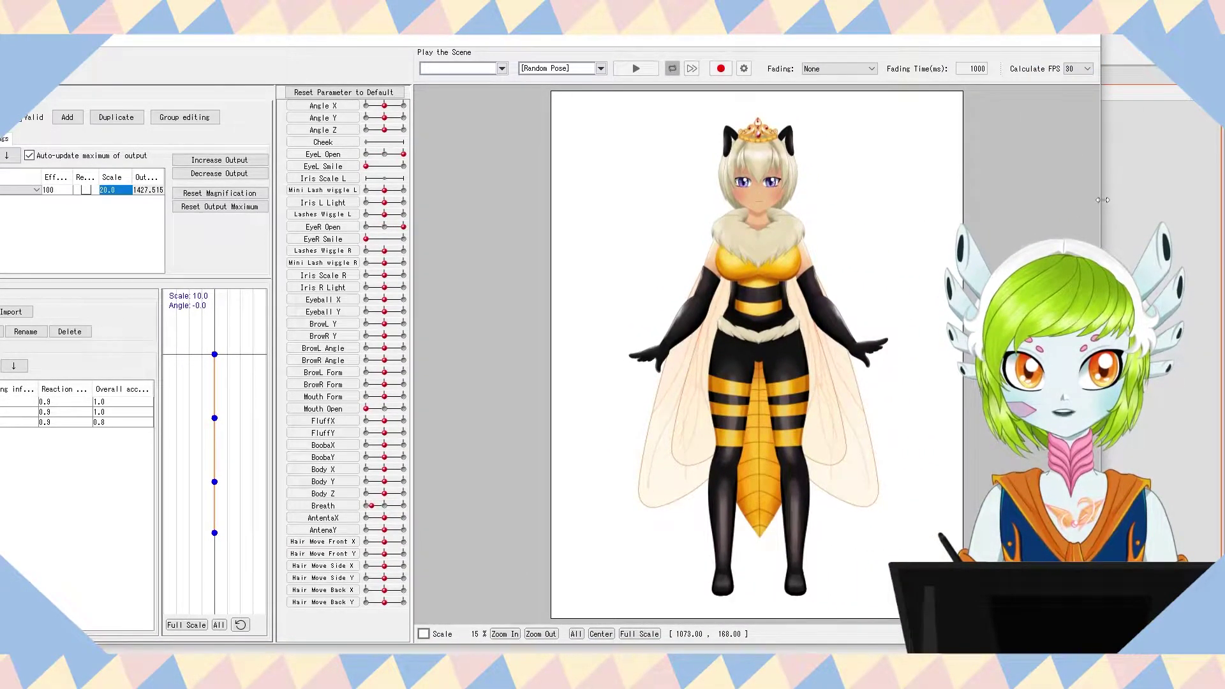
left_click_drag(1102, 201, 753, 211)
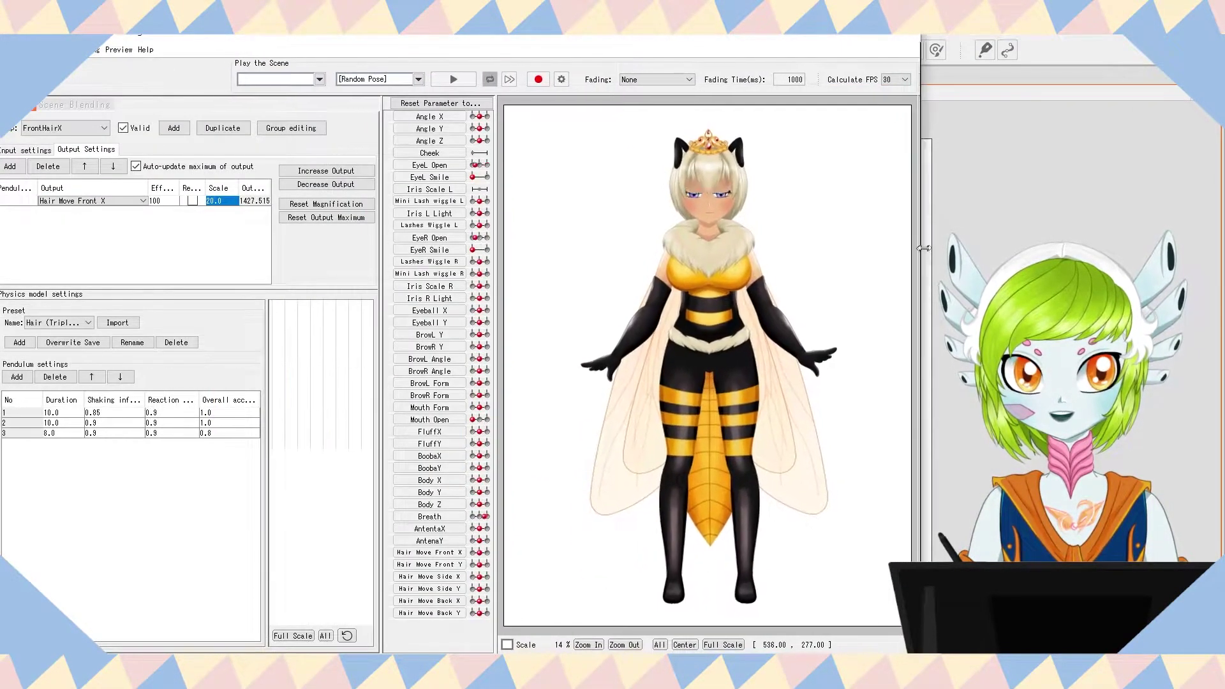
left_click_drag(923, 250, 942, 250)
scroll(756, 382, "up", 5)
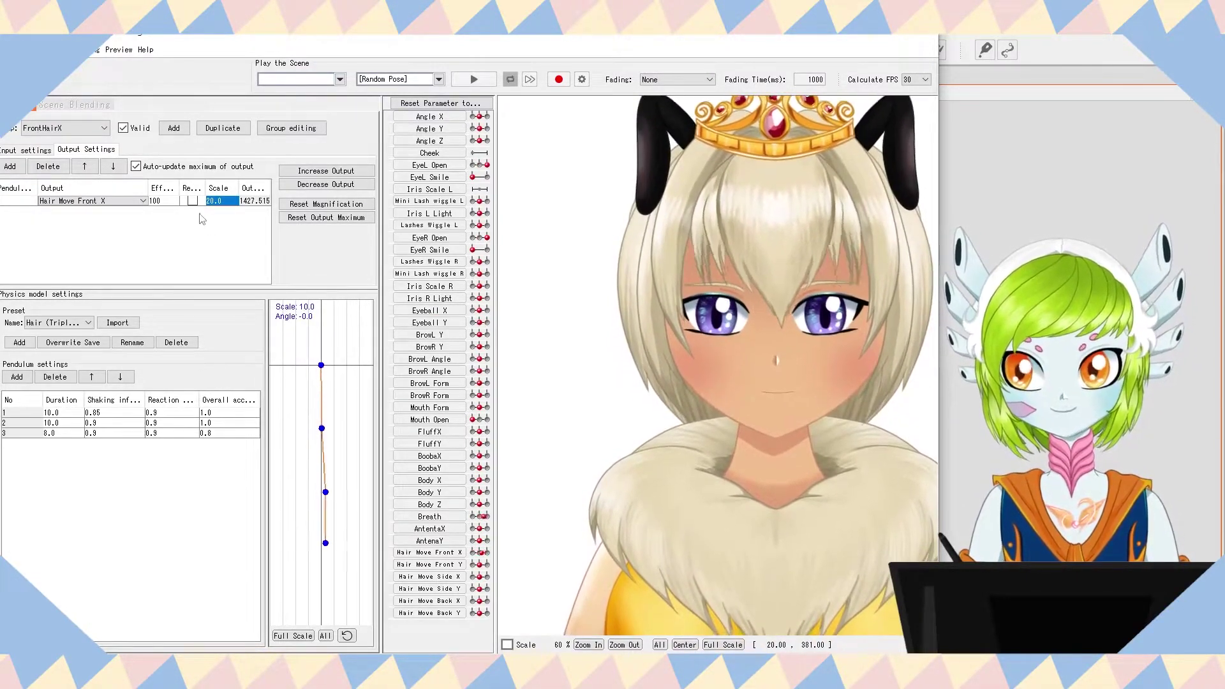
Step: Try output scales of 10 and 1 for Hair Move Front X, testing the hair swing on the model
left_click(219, 201)
type("10")
key("Return")
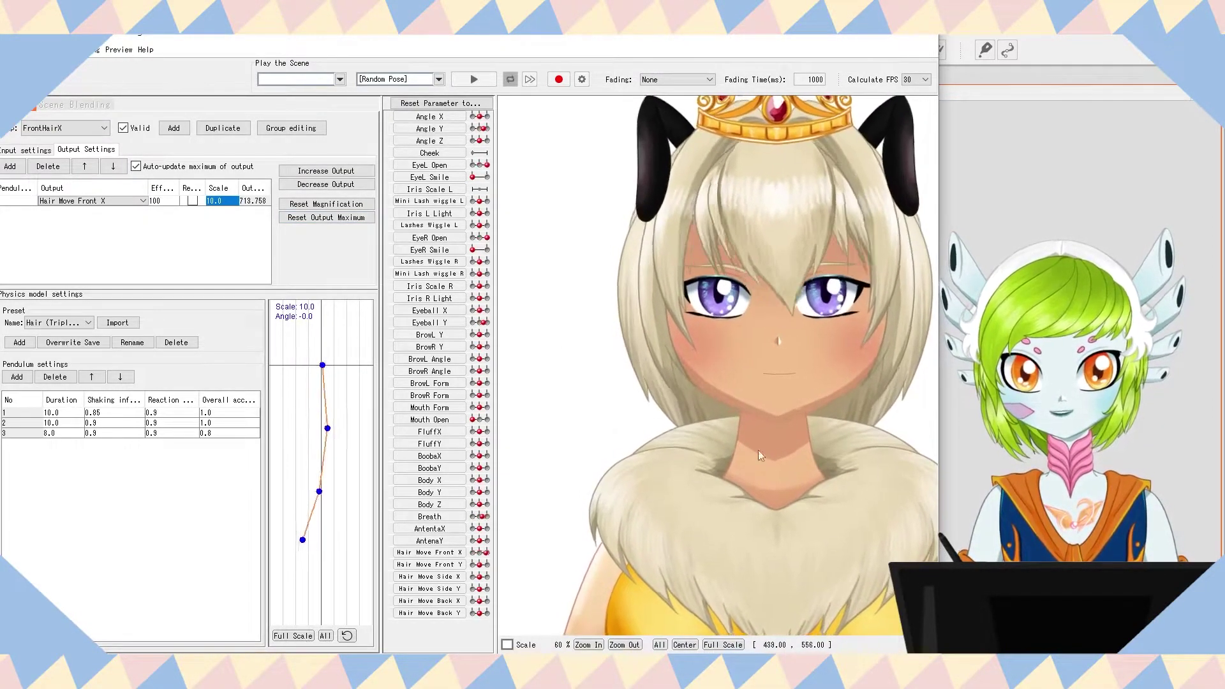
left_click_drag(649, 441, 651, 412)
type("1")
key("Return")
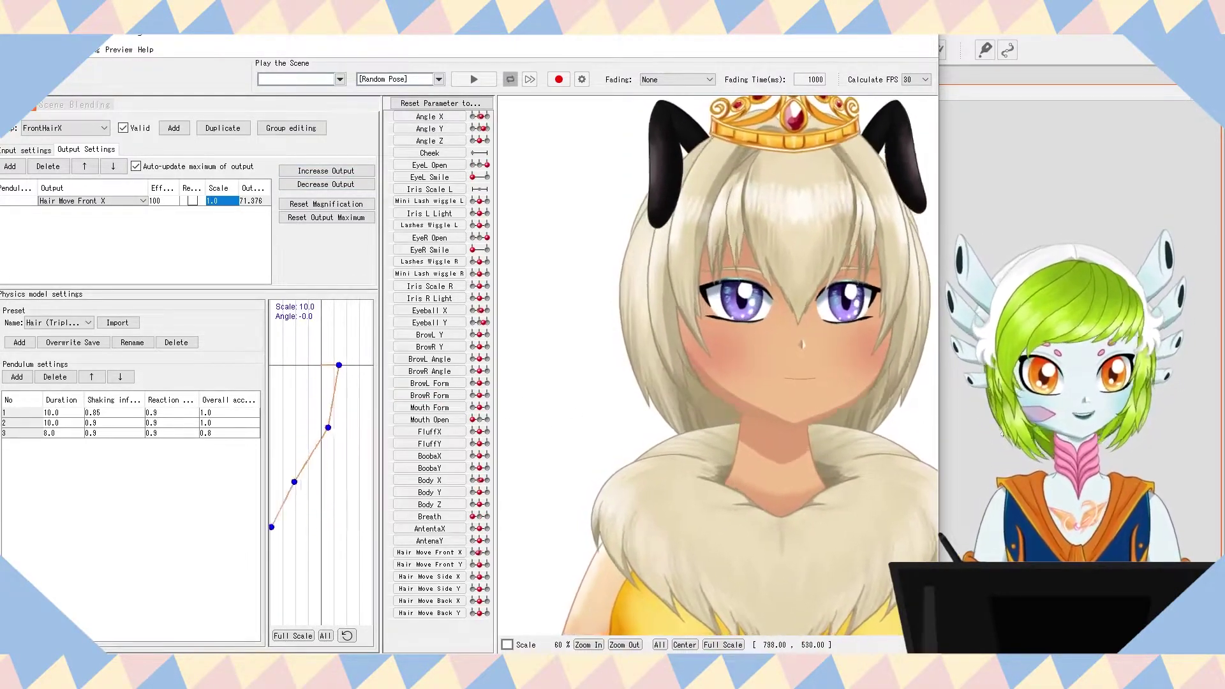
Step: Set the Hair Move Front X output scale to 5.0 and preview the hair's swing on the model
double_click(217, 201)
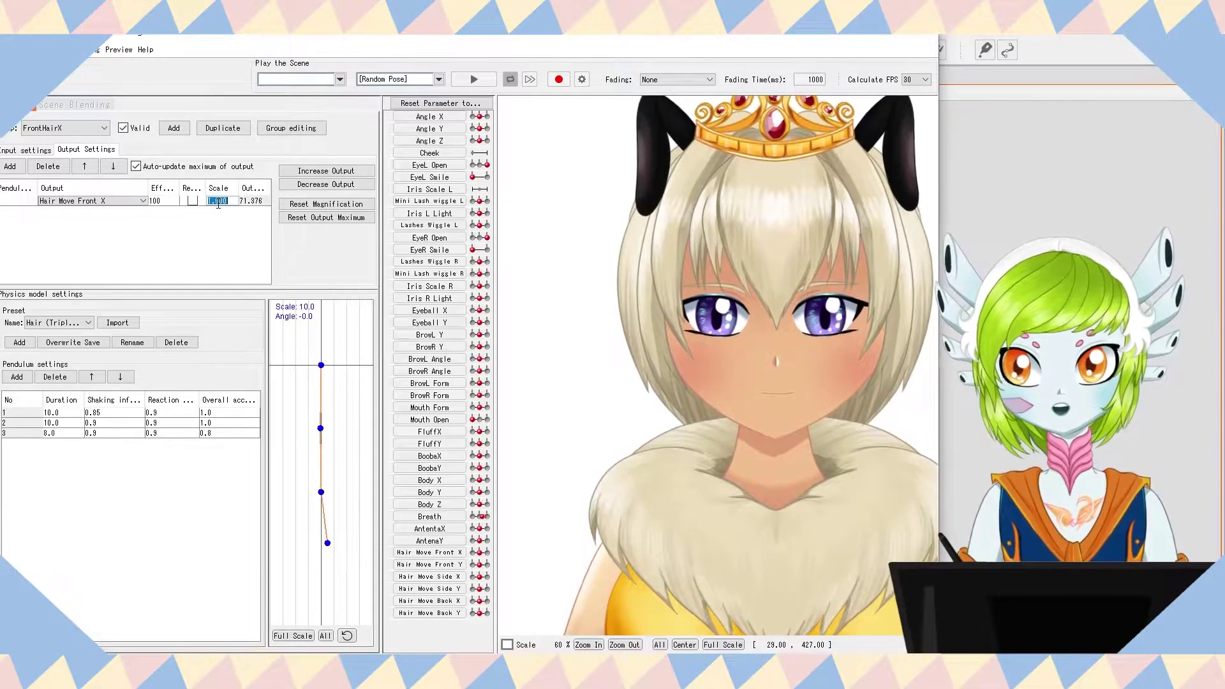
type("5.0")
key("Return")
left_click_drag(617, 481, 748, 535)
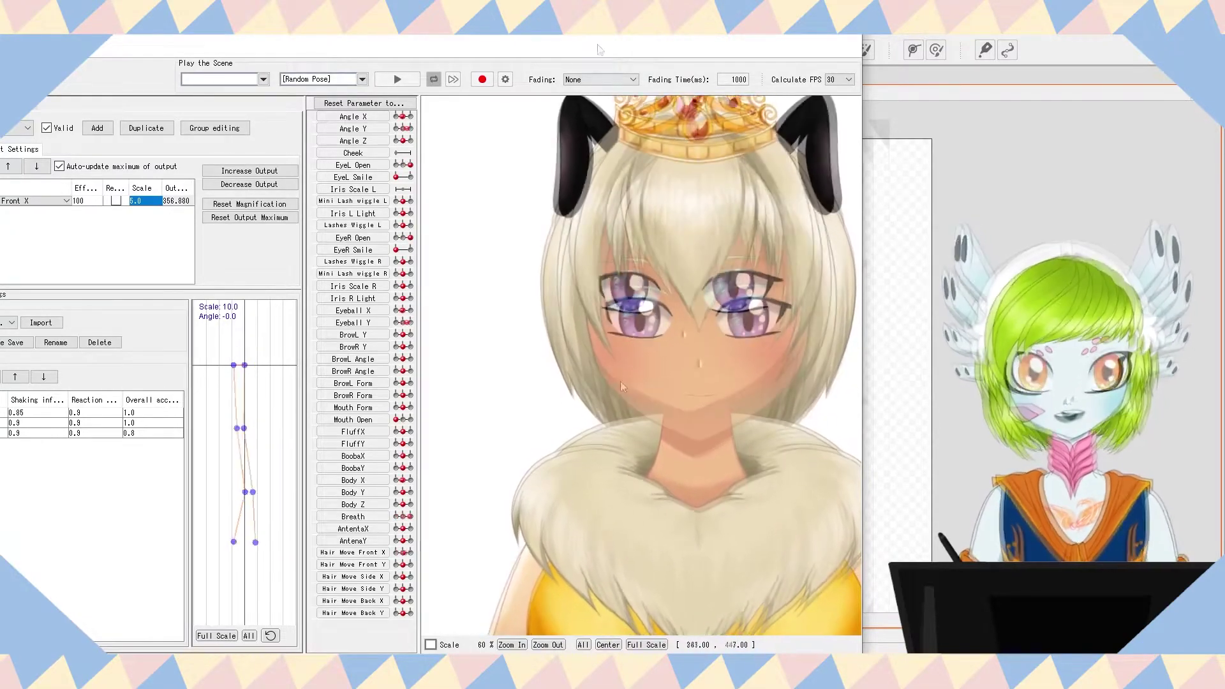
left_click_drag(595, 47, 706, 40)
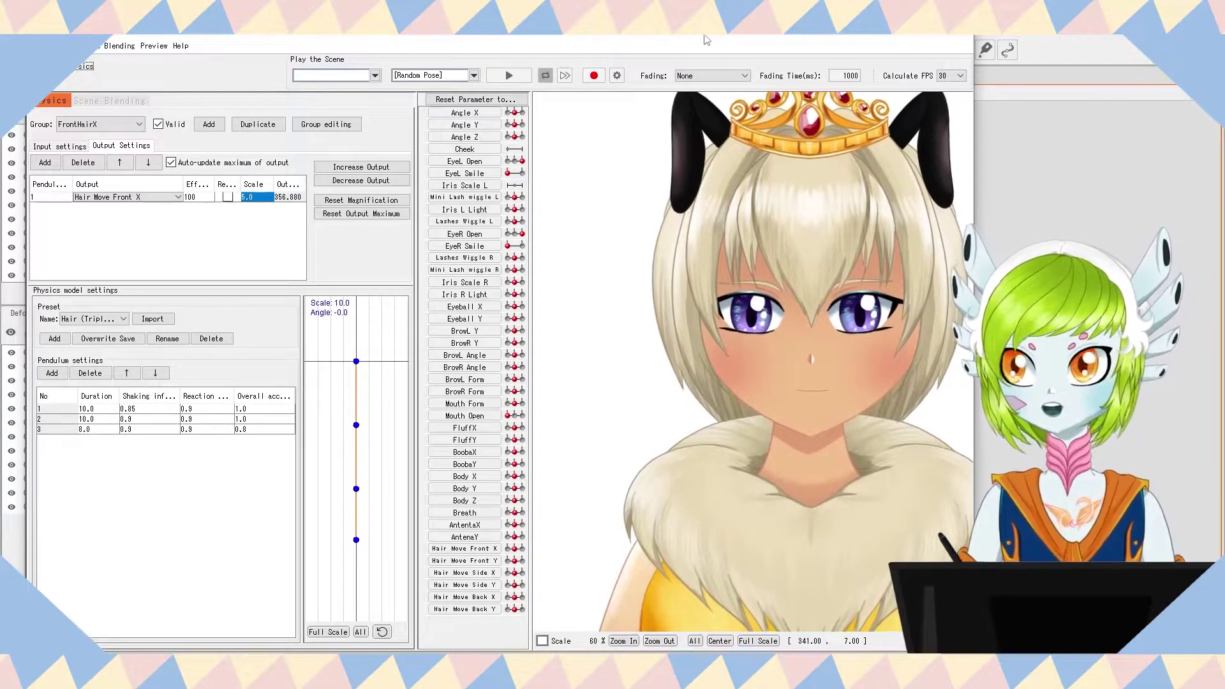
left_click_drag(706, 40, 681, 41)
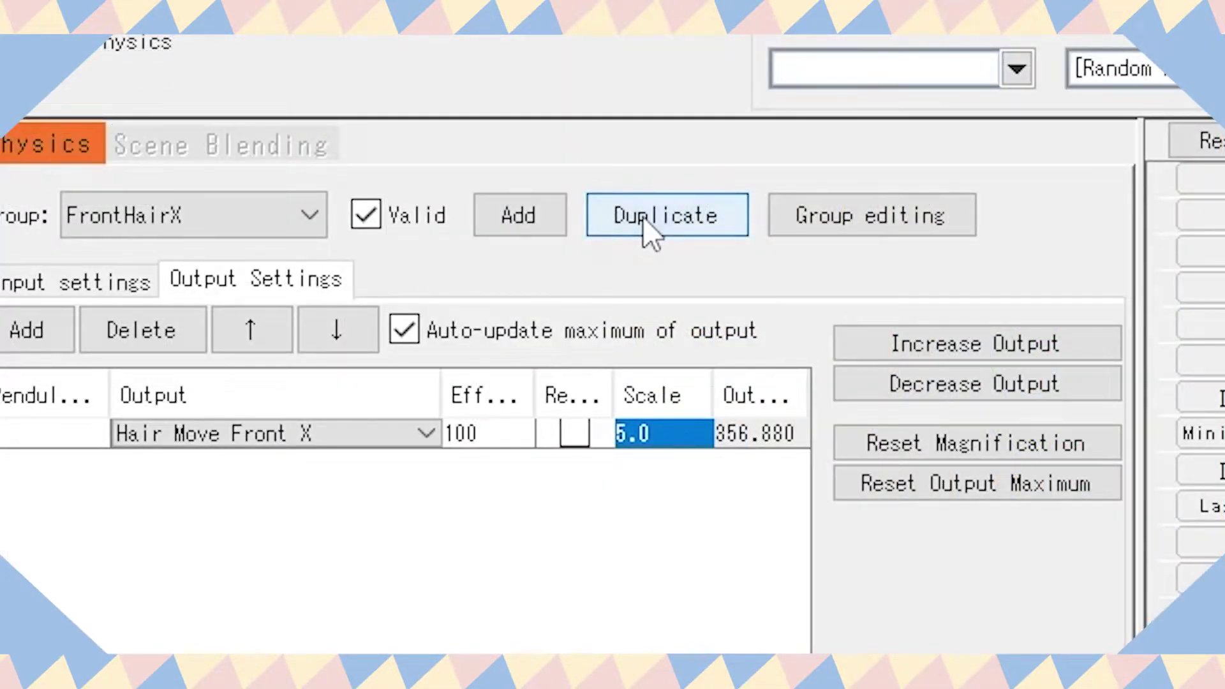
Step: Duplicate the FrontHairX physics group under the name FrontHairY
left_click(648, 217)
left_click(793, 345)
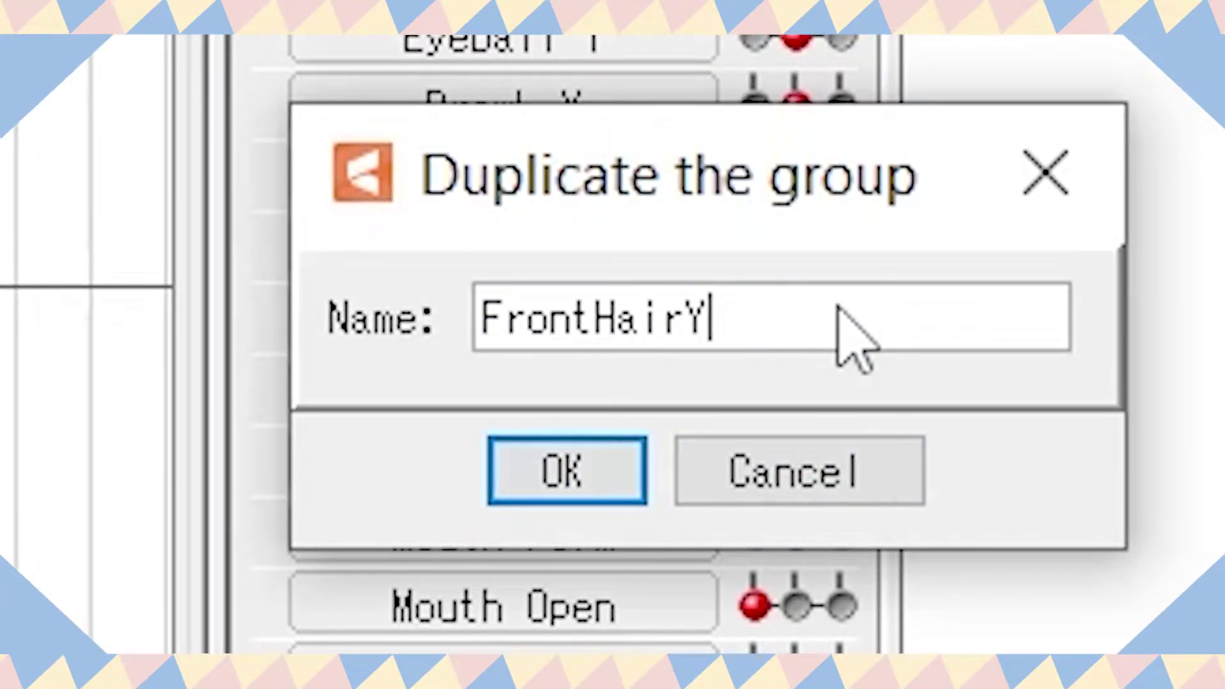
key("Return")
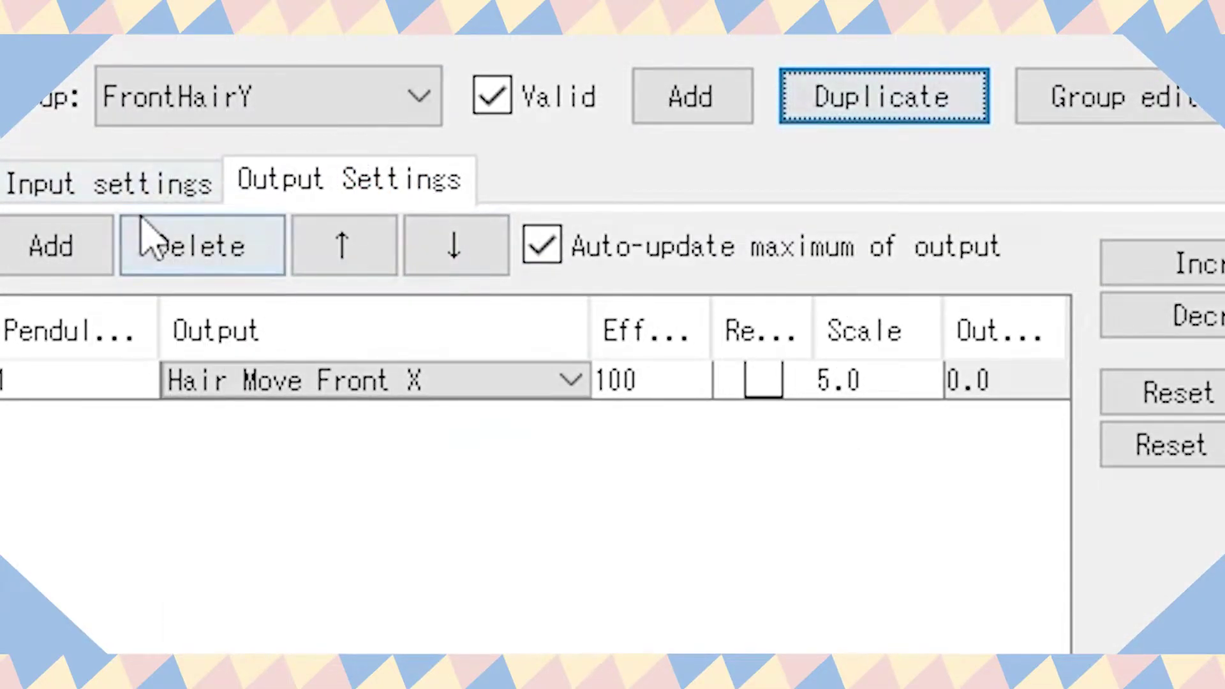
Step: Change the FrontHairY group's inputs from Angle X to Angle Y and from Body X to Body Y
left_click(131, 185)
left_click(976, 370)
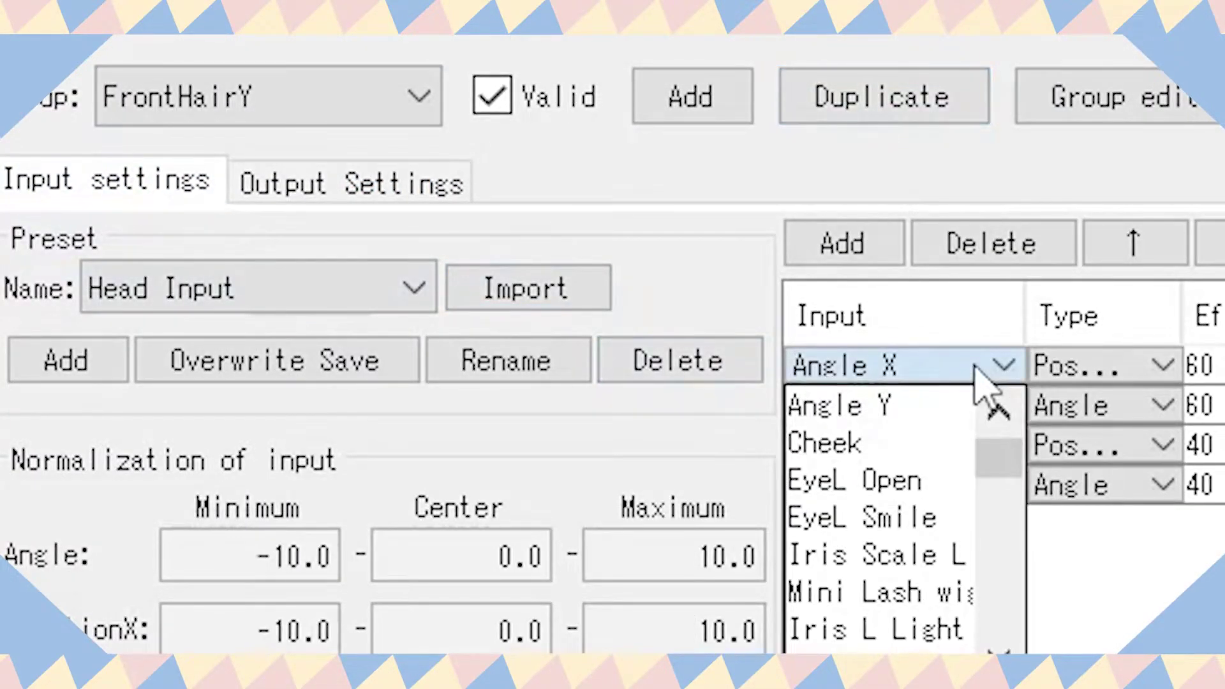
left_click(929, 407)
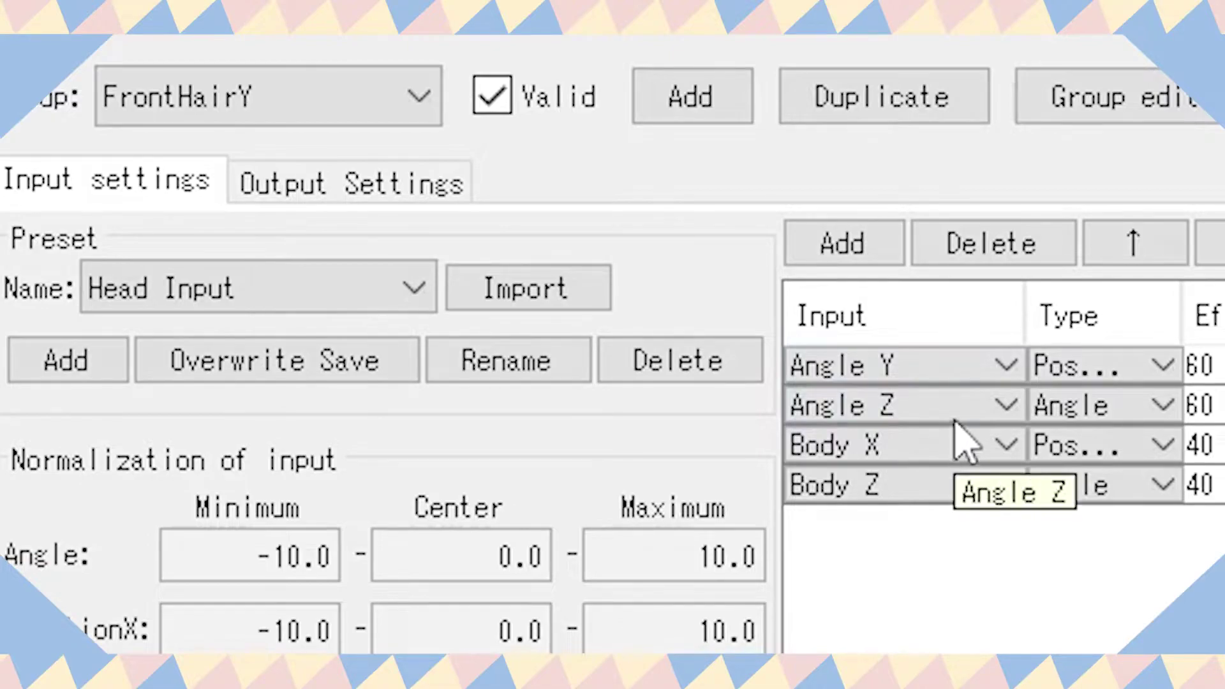
left_click(965, 450)
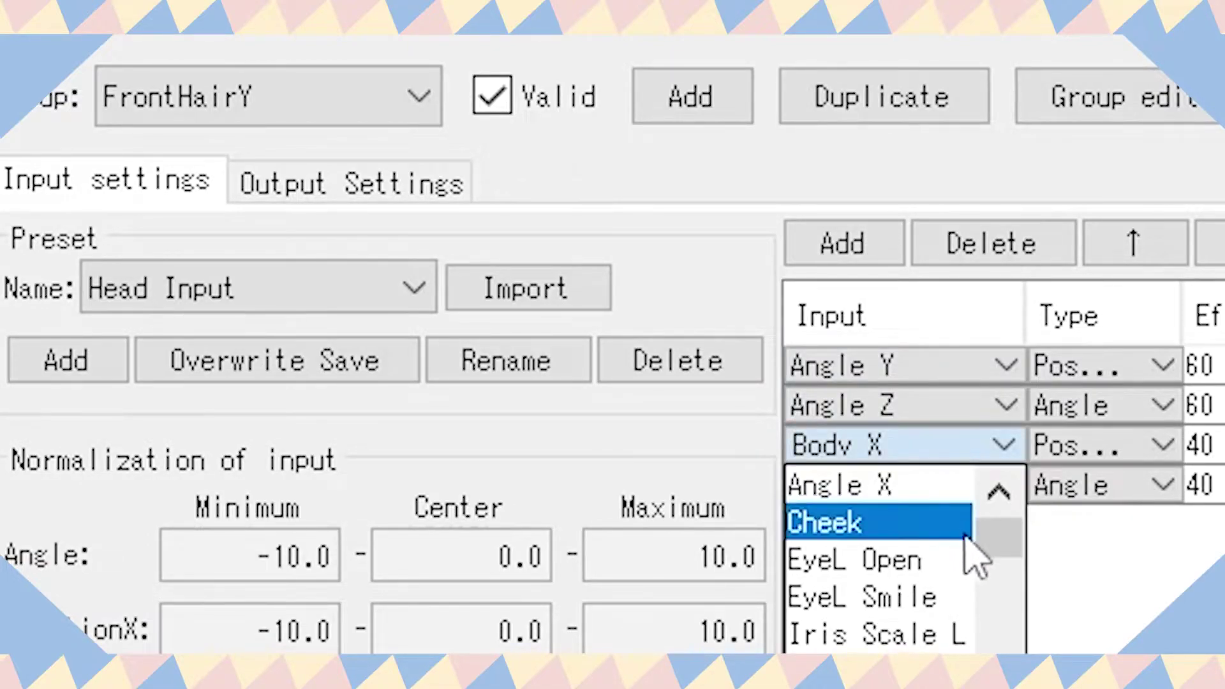
left_click_drag(987, 539, 984, 615)
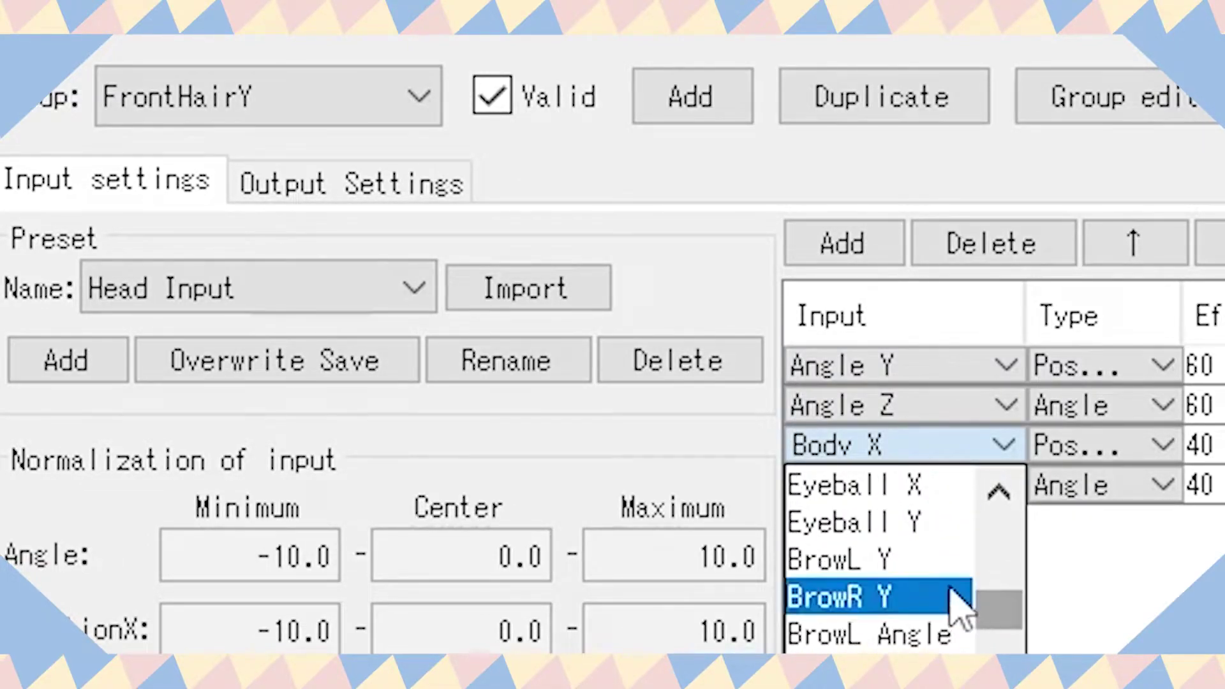
scroll(915, 574, "down", 3)
left_click(893, 674)
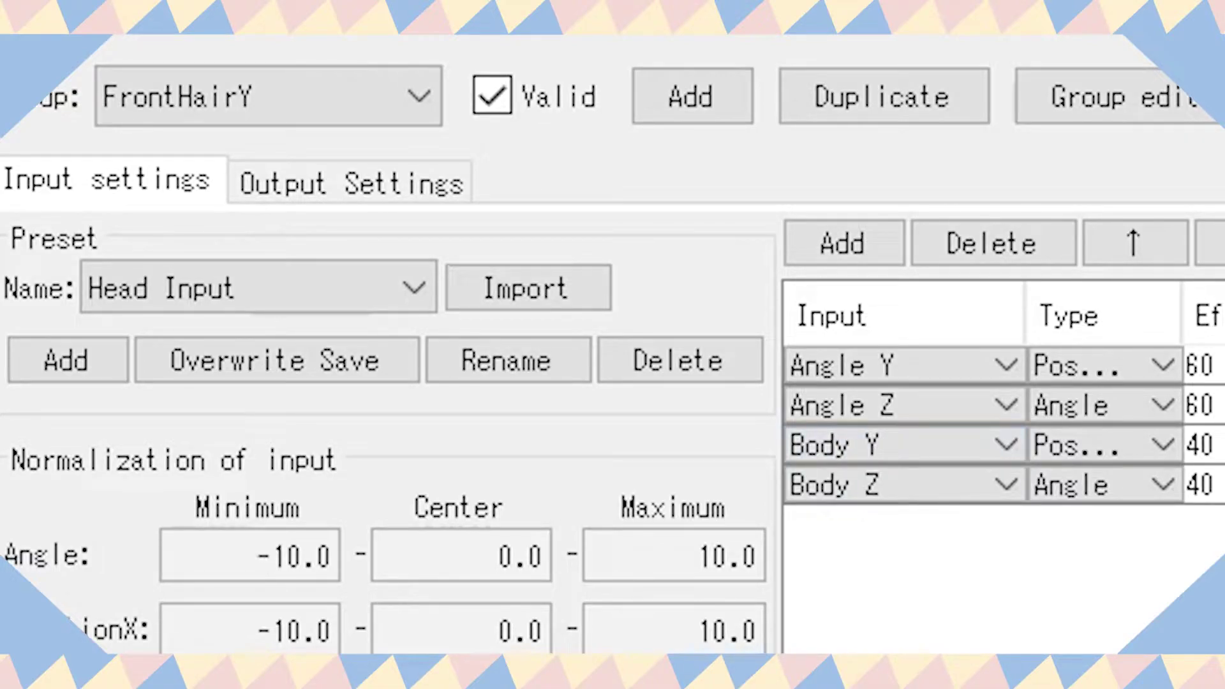
Step: Change the FrontHairY group's output parameter to Hair Move Front Y
left_click(412, 187)
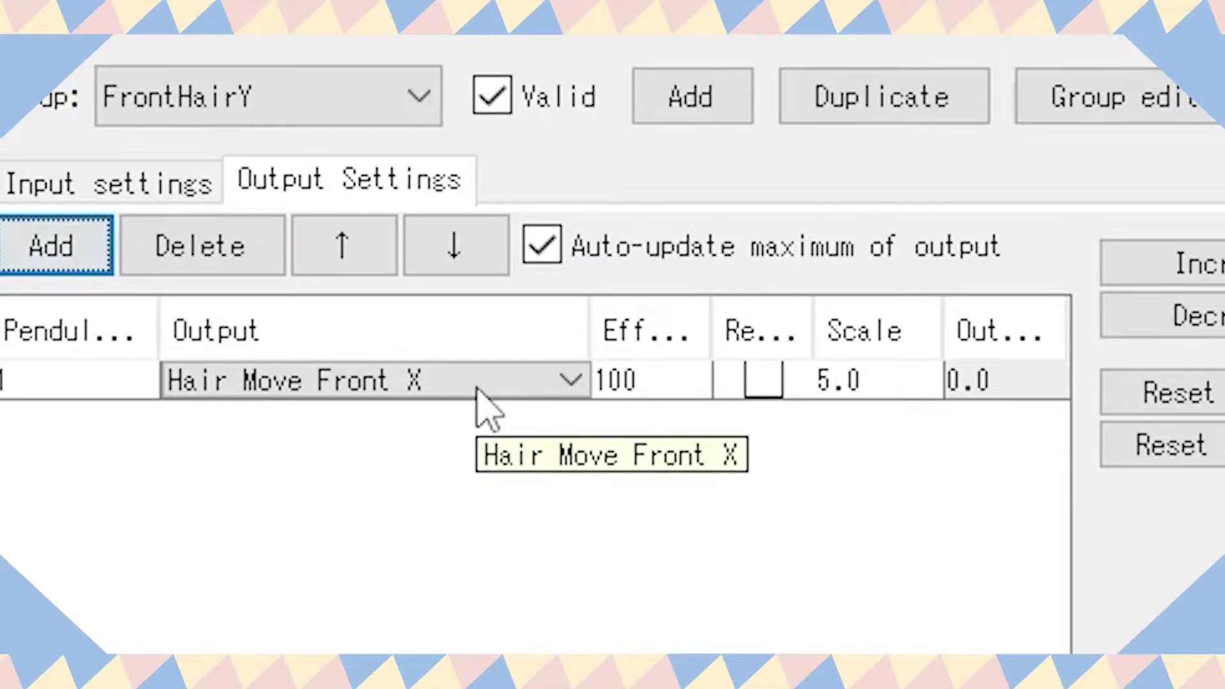
left_click(485, 395)
left_click(565, 380)
left_click(555, 374)
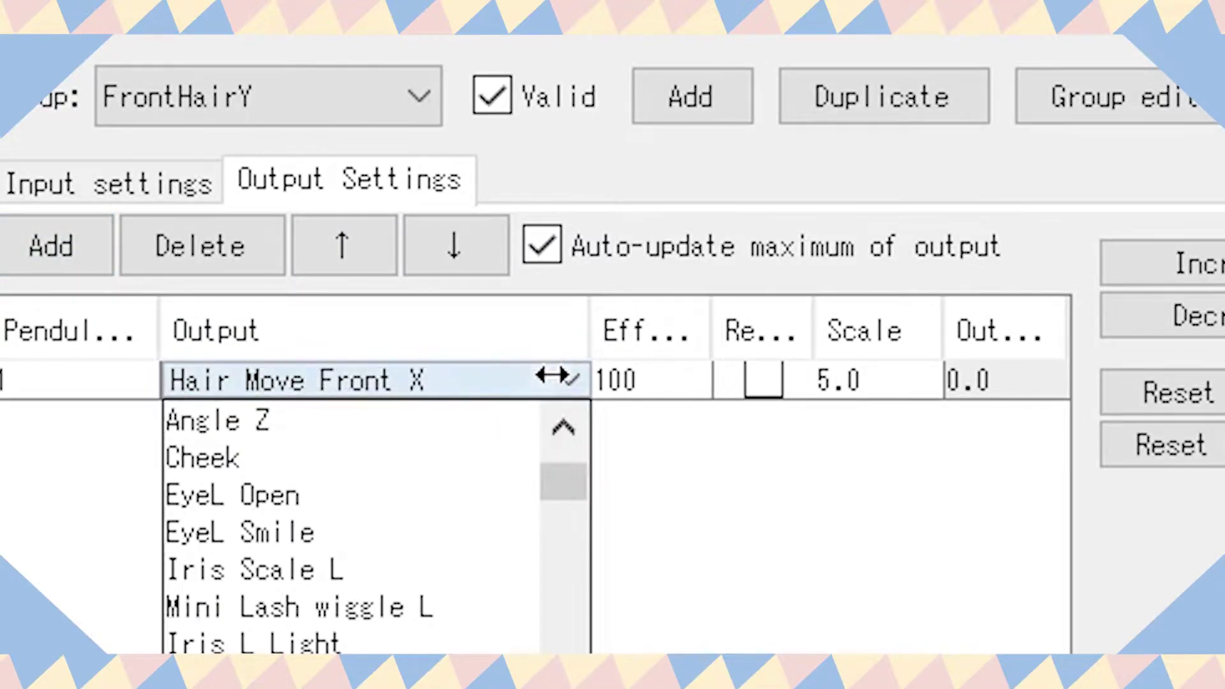
scroll(437, 625, "down", 2)
scroll(440, 632, "down", 5)
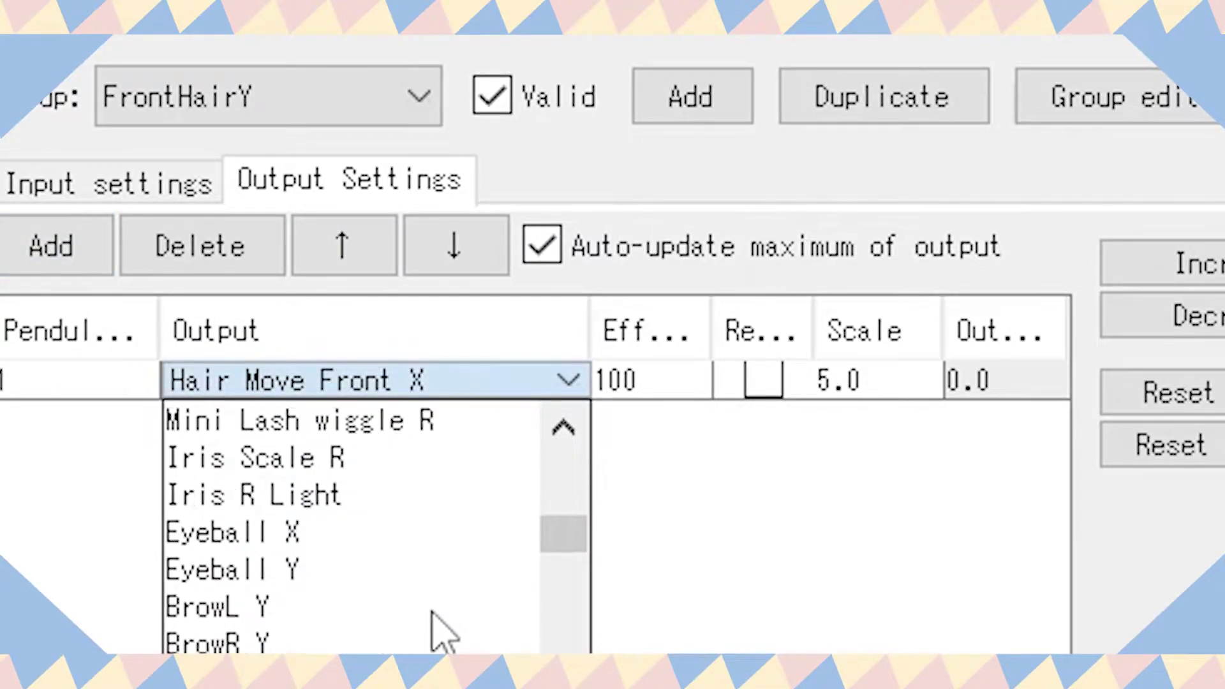
scroll(438, 630, "down", 1)
left_click_drag(564, 577, 568, 402)
left_click_drag(575, 469, 568, 652)
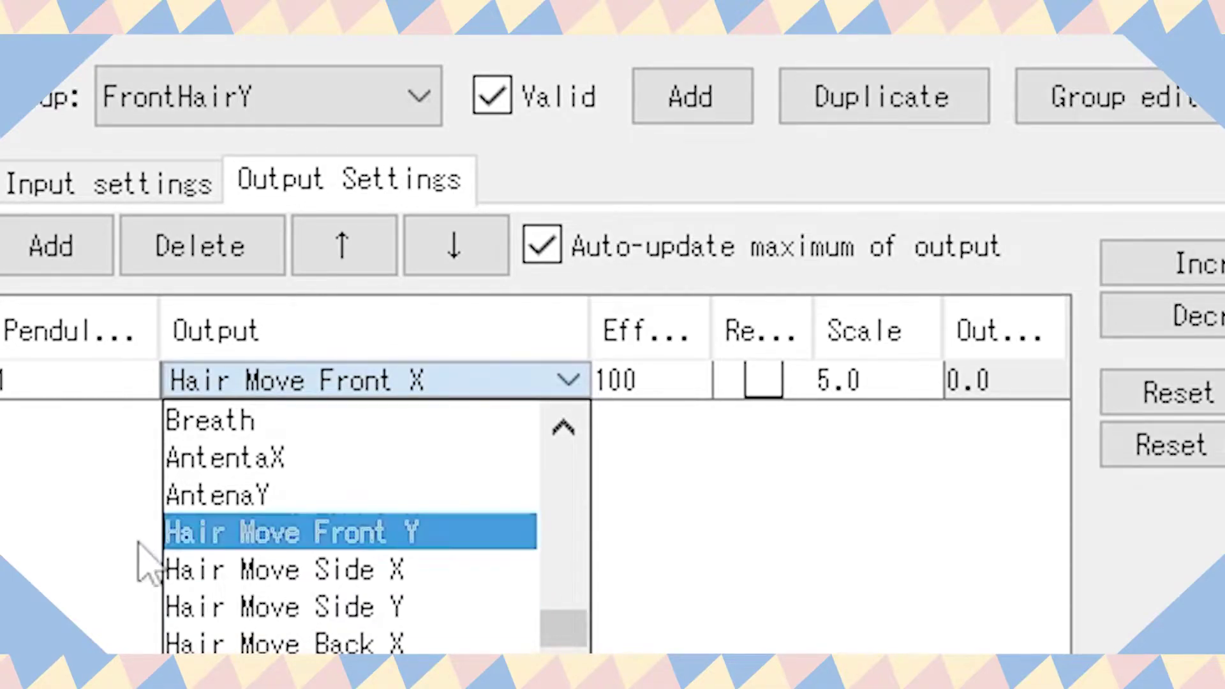
left_click(382, 538)
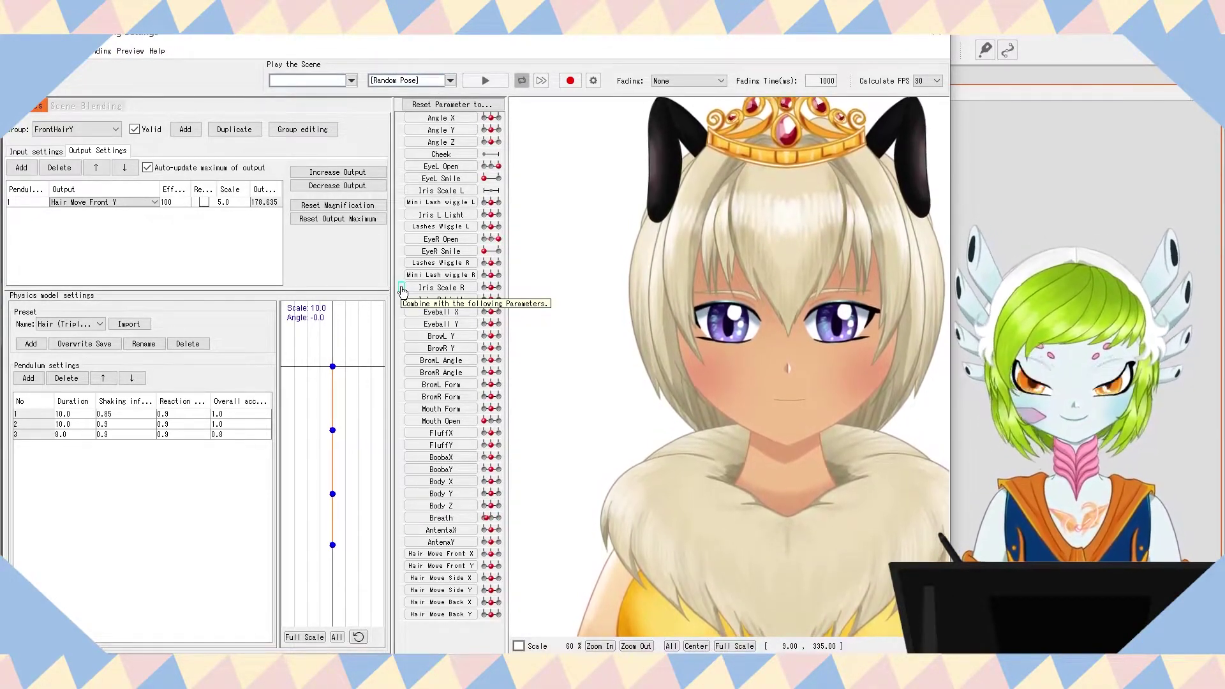
Step: Duplicate the FrontHairY physics group under the name HairMoveSideX
left_click(235, 129)
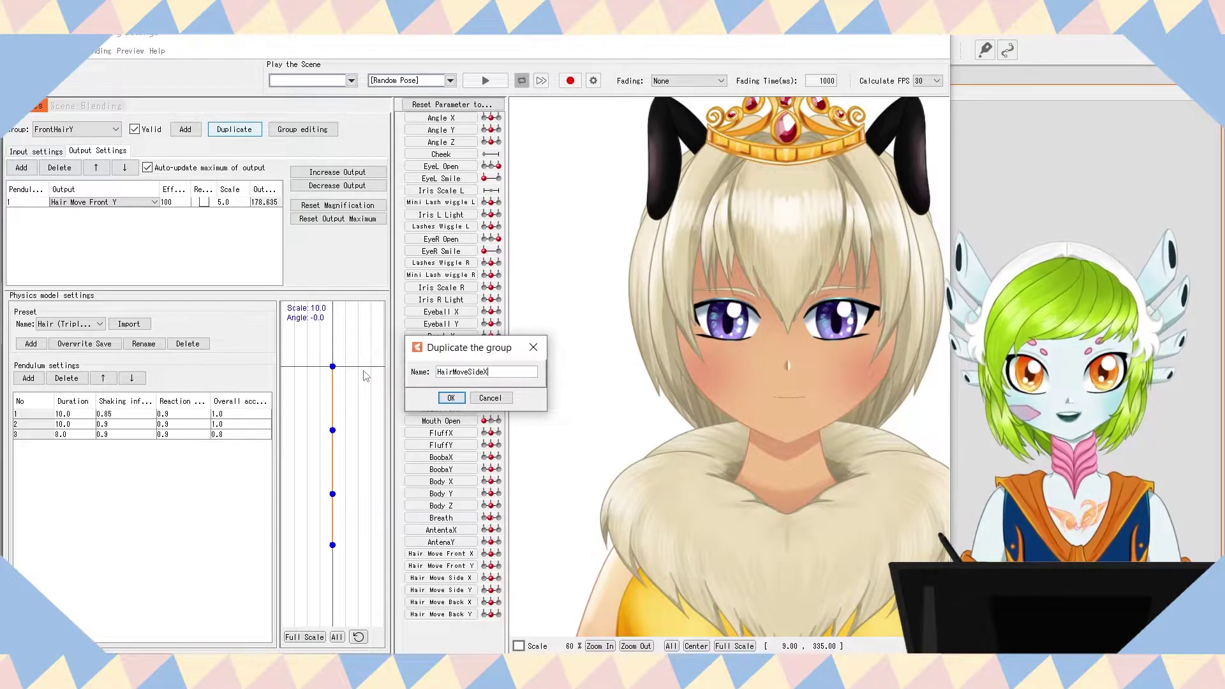
left_click(449, 397)
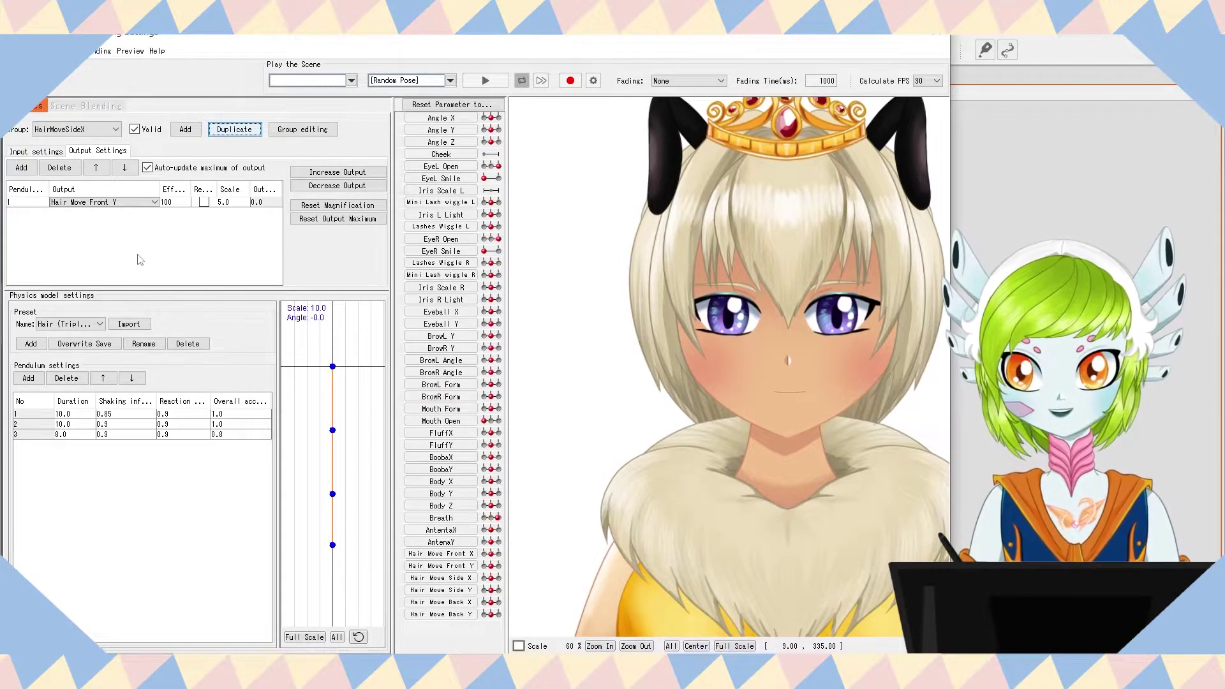
Step: Change the HairMoveSideX group's inputs from Angle Y to Angle X and from Body Y to Body X
left_click(39, 152)
left_click(241, 199)
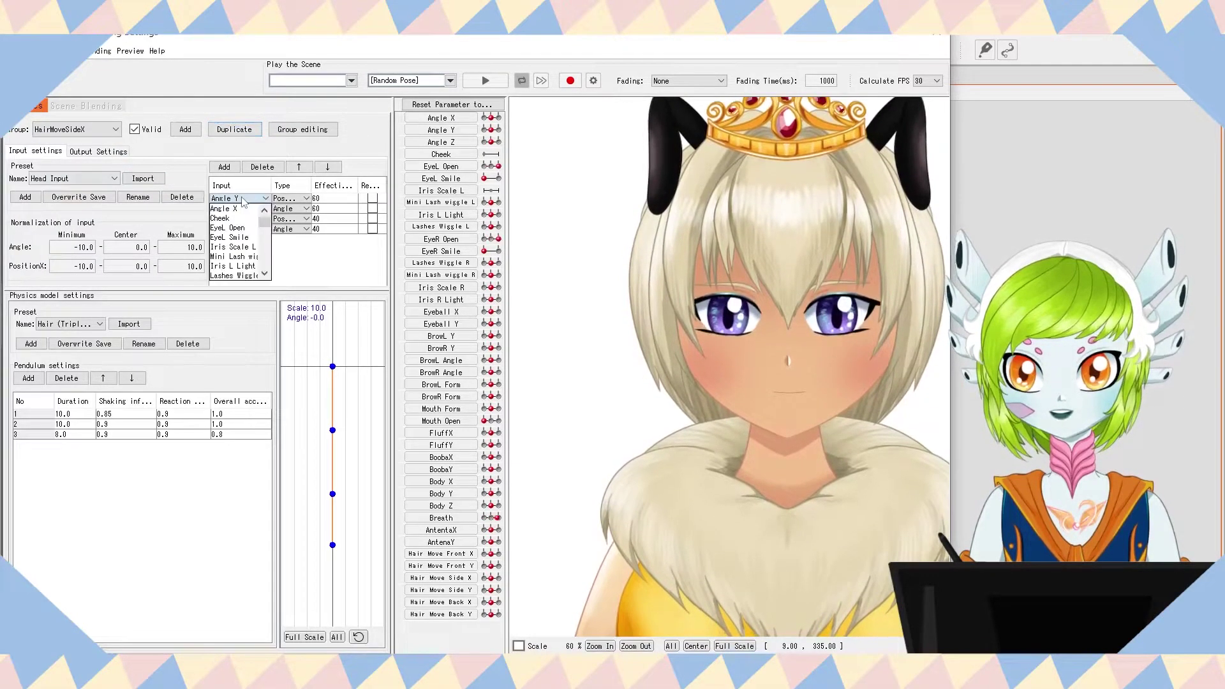
left_click(240, 213)
left_click(246, 219)
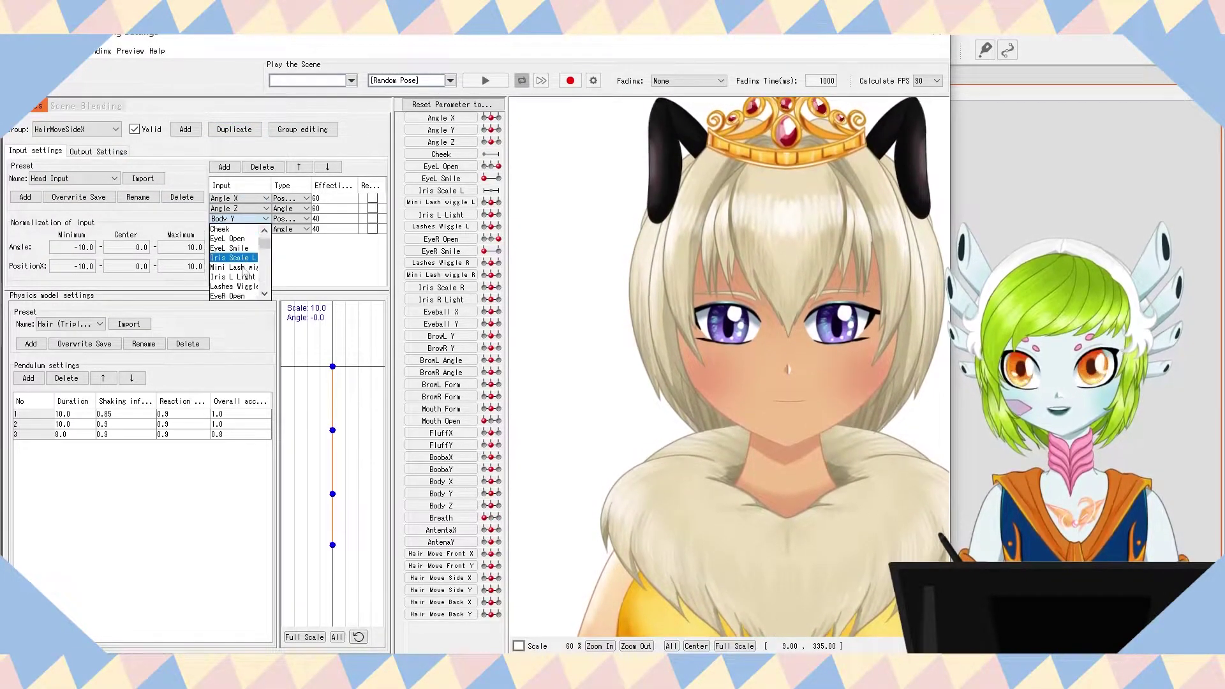
scroll(246, 274, "down", 4)
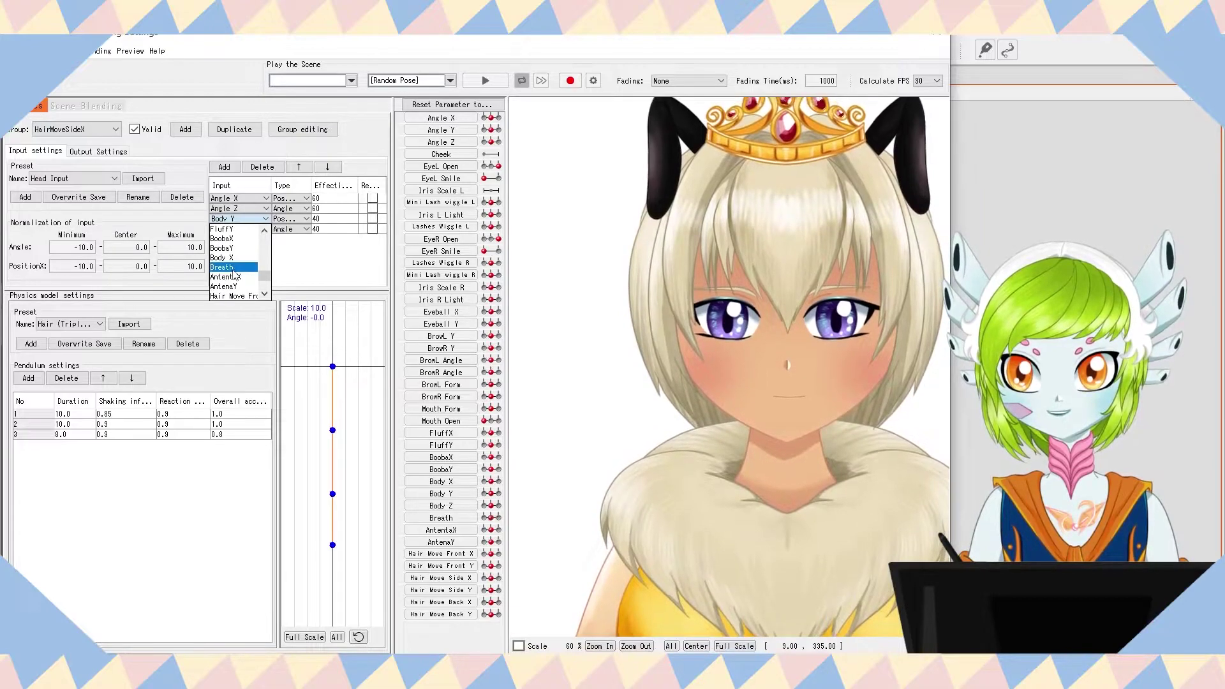
Step: Change the HairMoveSideX group's output parameter to Hair Move Side X and test the hair movement on the model preview
left_click(88, 154)
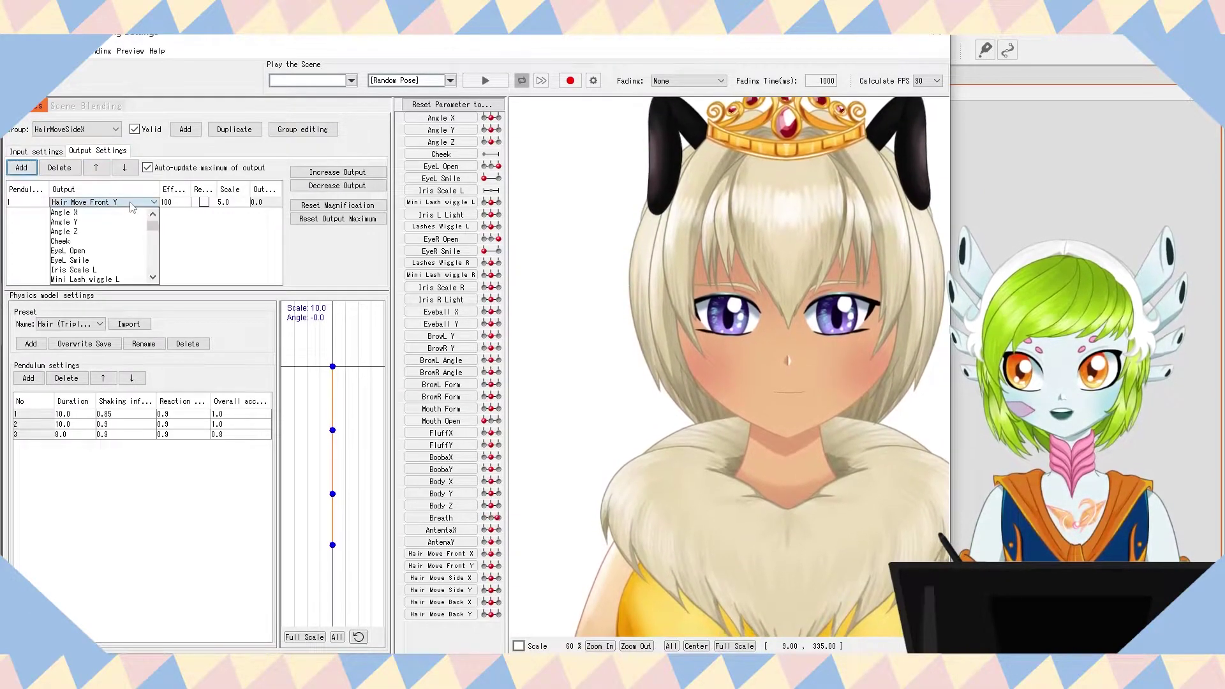
scroll(118, 255, "down", 3)
scroll(118, 261, "down", 5)
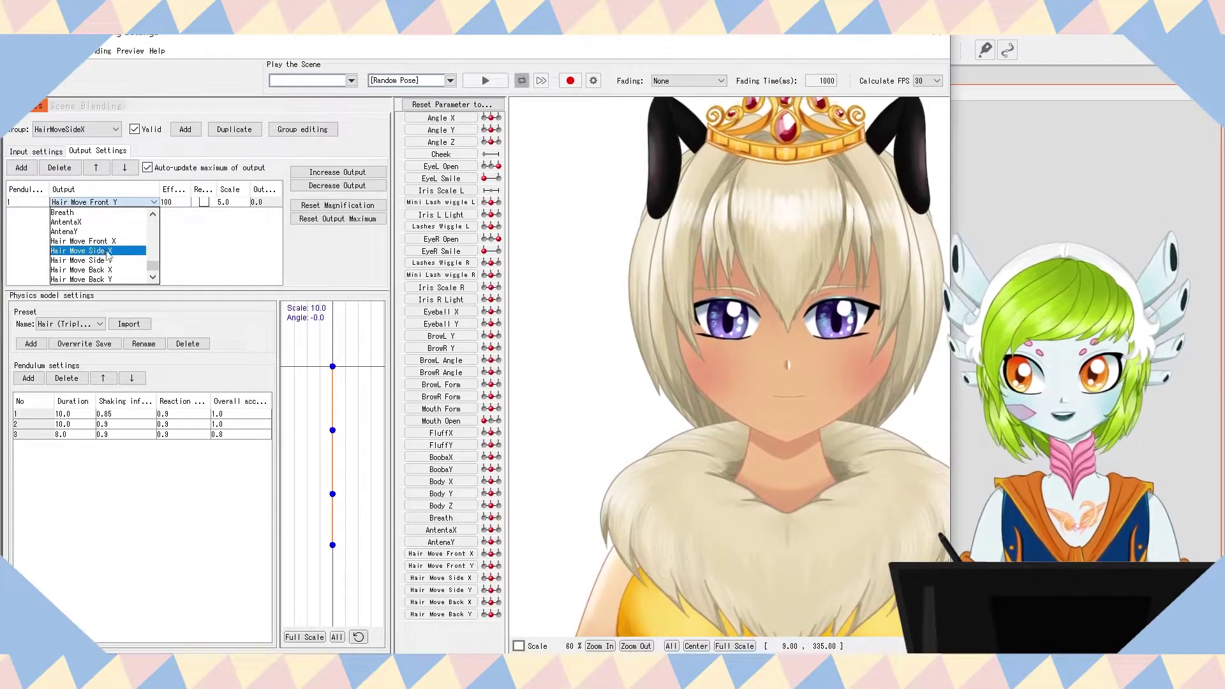
left_click_drag(714, 367, 961, 550)
Step: Duplicate the HairMoveSideX physics group under the name HairMoveSideY
left_click(235, 129)
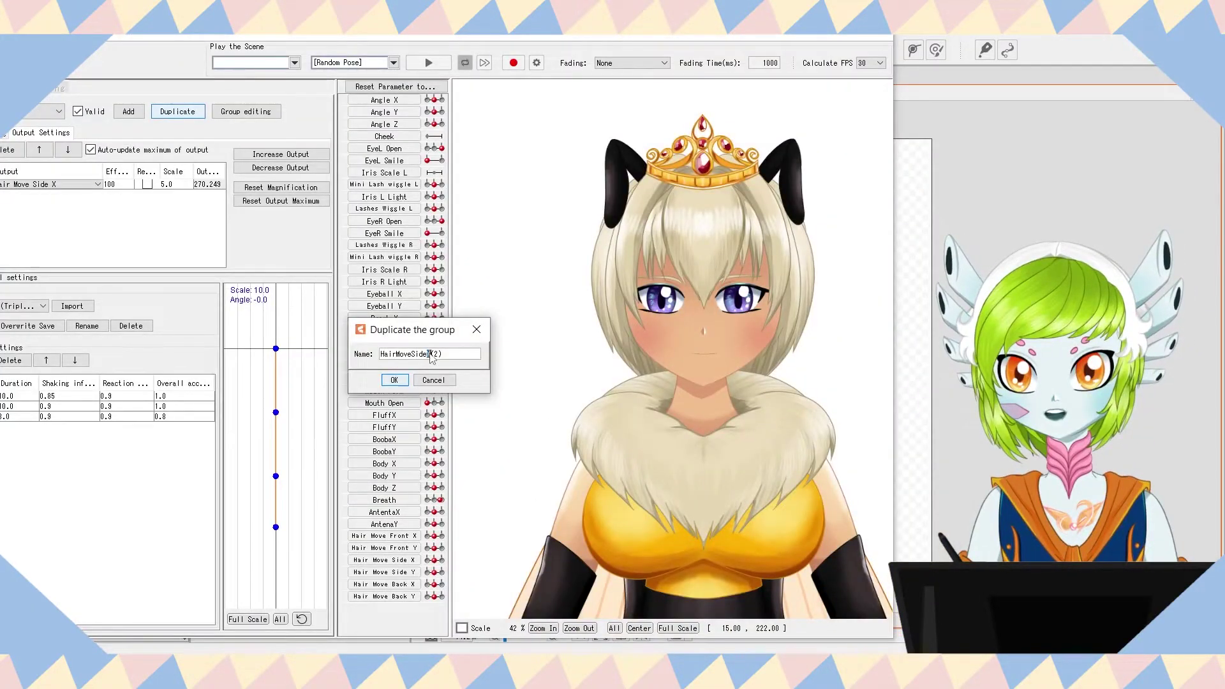
left_click_drag(429, 354, 489, 354)
type("Y")
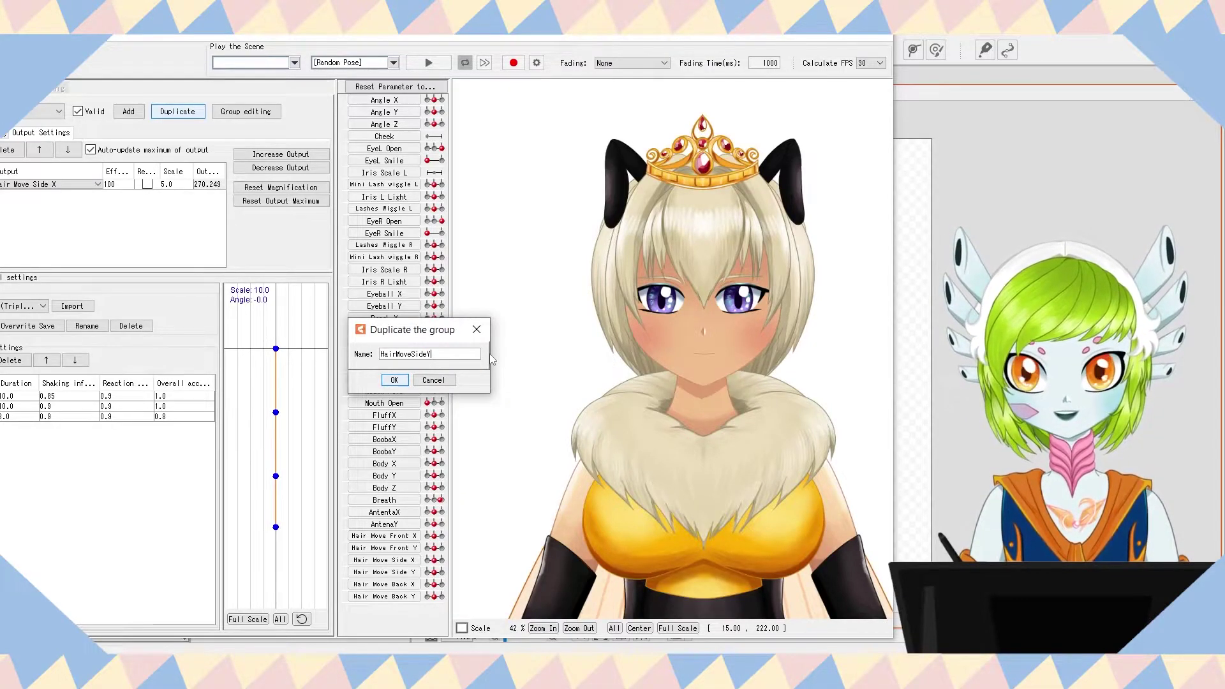
key("Return")
Step: Change the HairMoveSideY group's inputs from Angle X to Angle Y and from Body X to Body Y
left_click(54, 133)
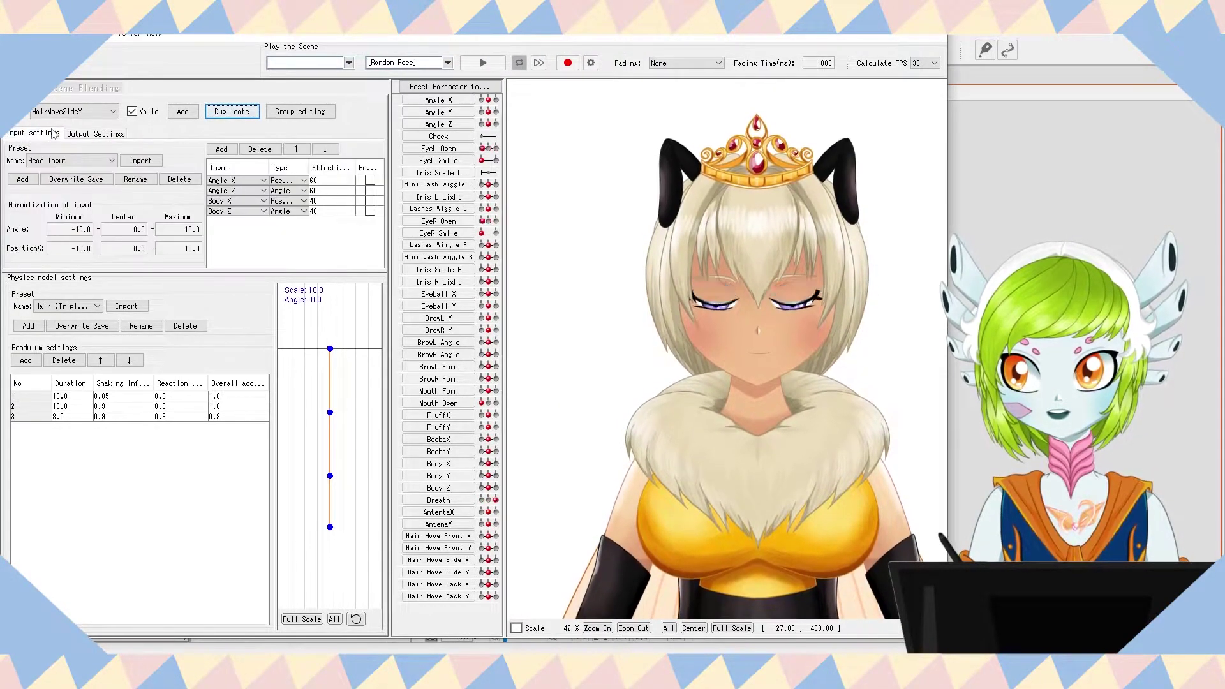
left_click(262, 181)
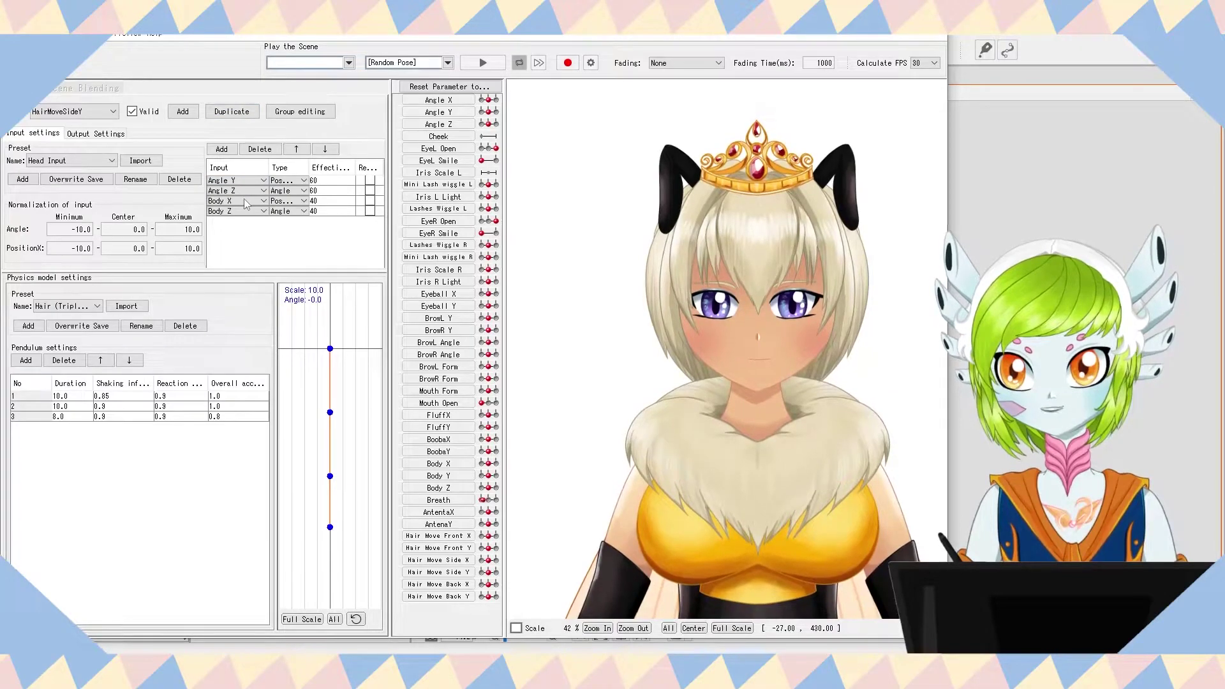
left_click(246, 203)
left_click_drag(263, 230, 273, 285)
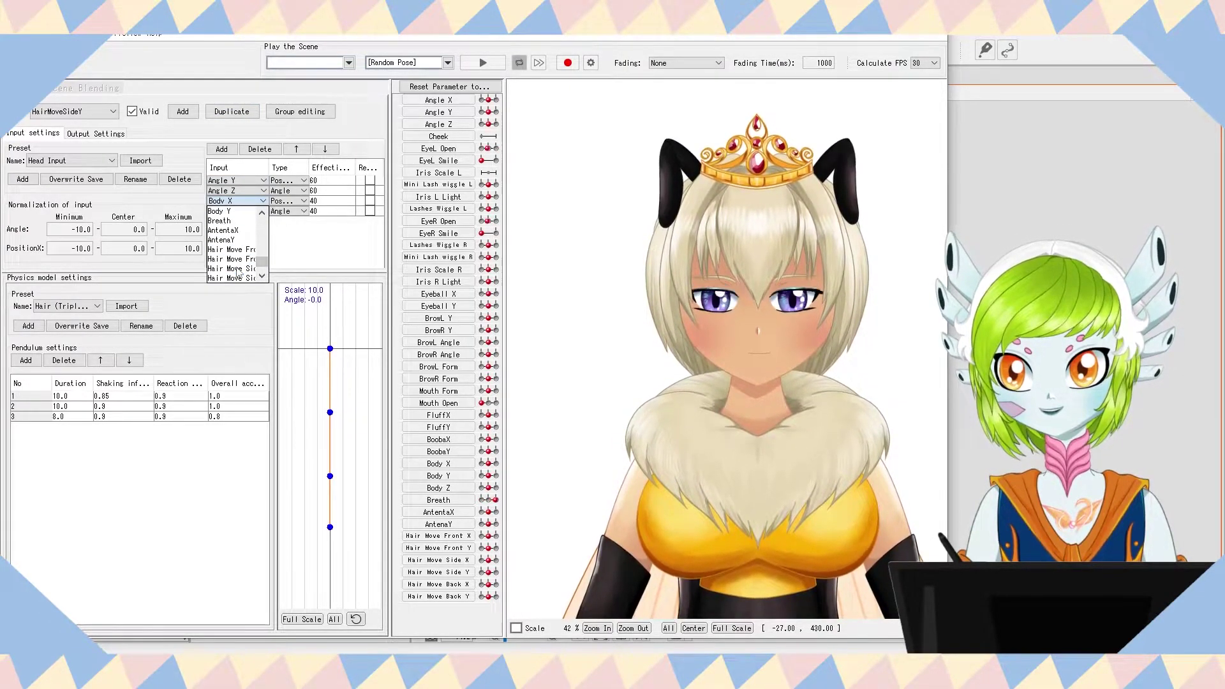